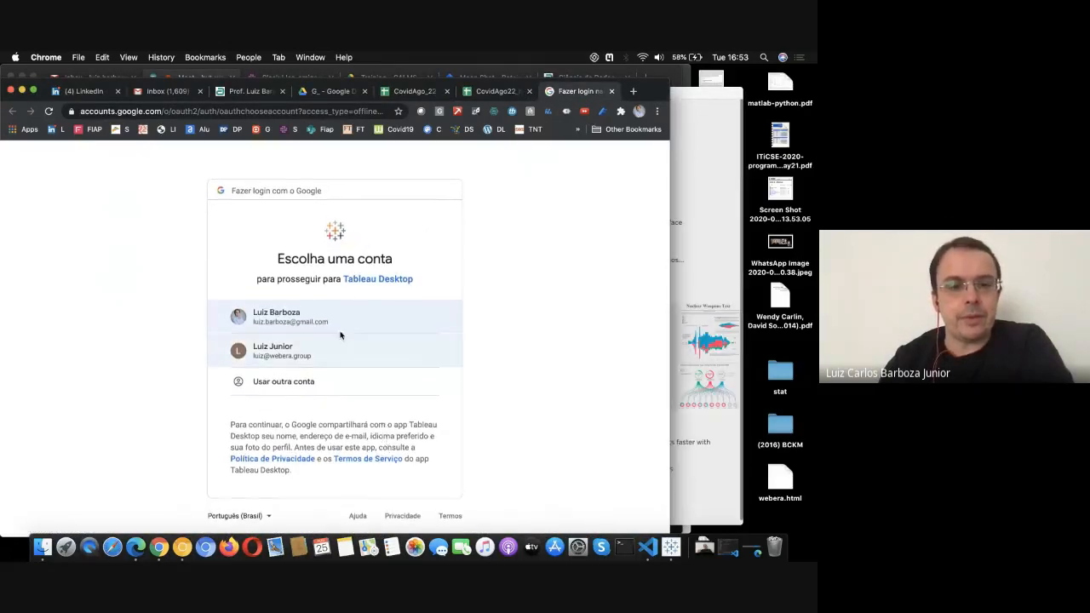
# Step: Authorize Tableau Desktop with the Gmail account and connect to the CovidAgo22_melt Google Sheet
pyautogui.click(333, 326)
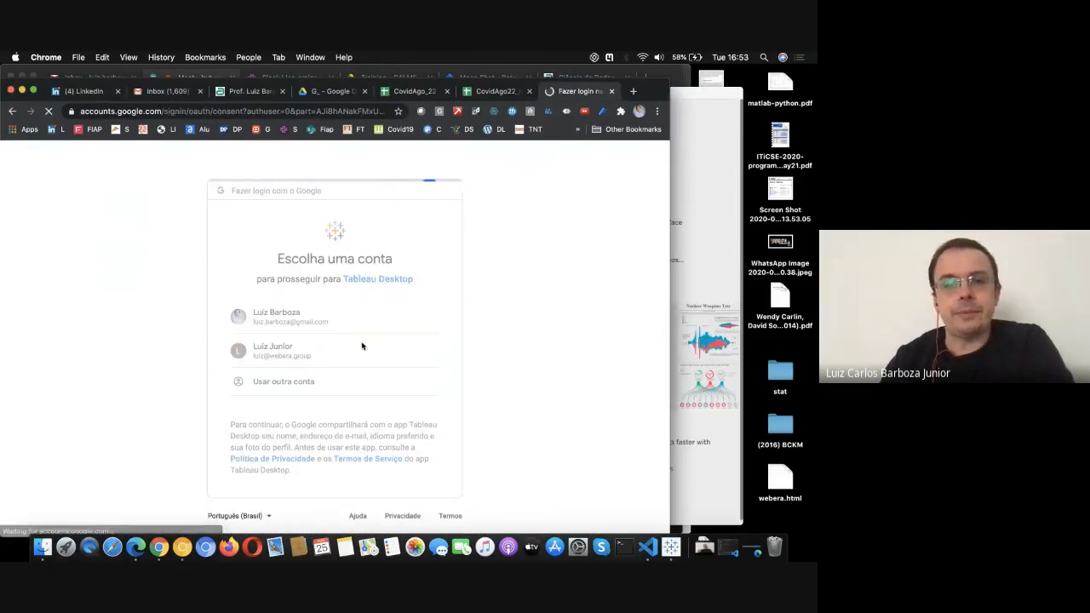
pyautogui.click(406, 517)
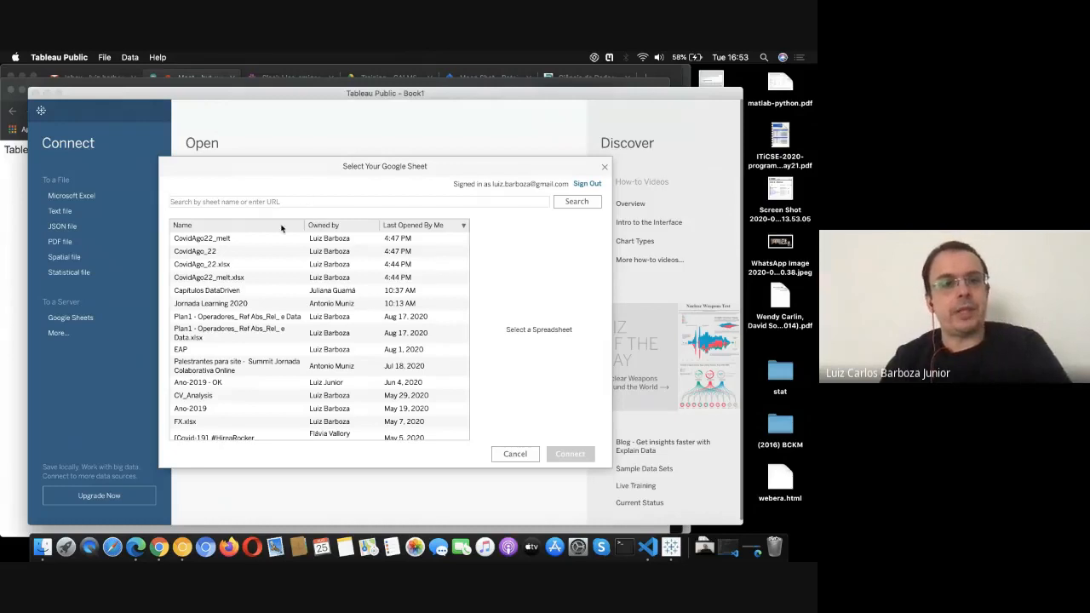
pyautogui.click(227, 240)
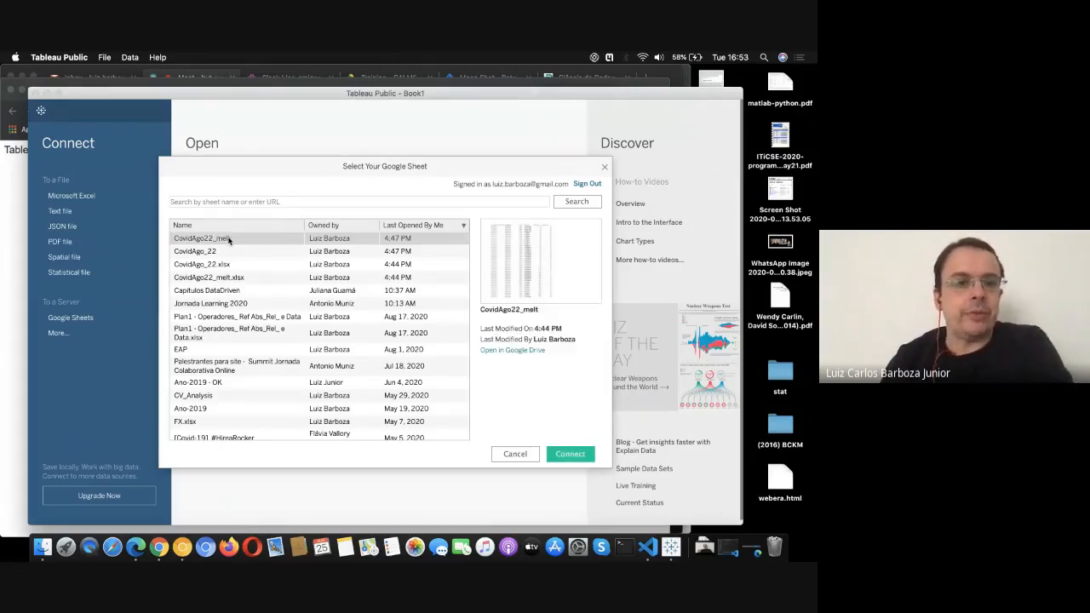
pyautogui.doubleClick(228, 241)
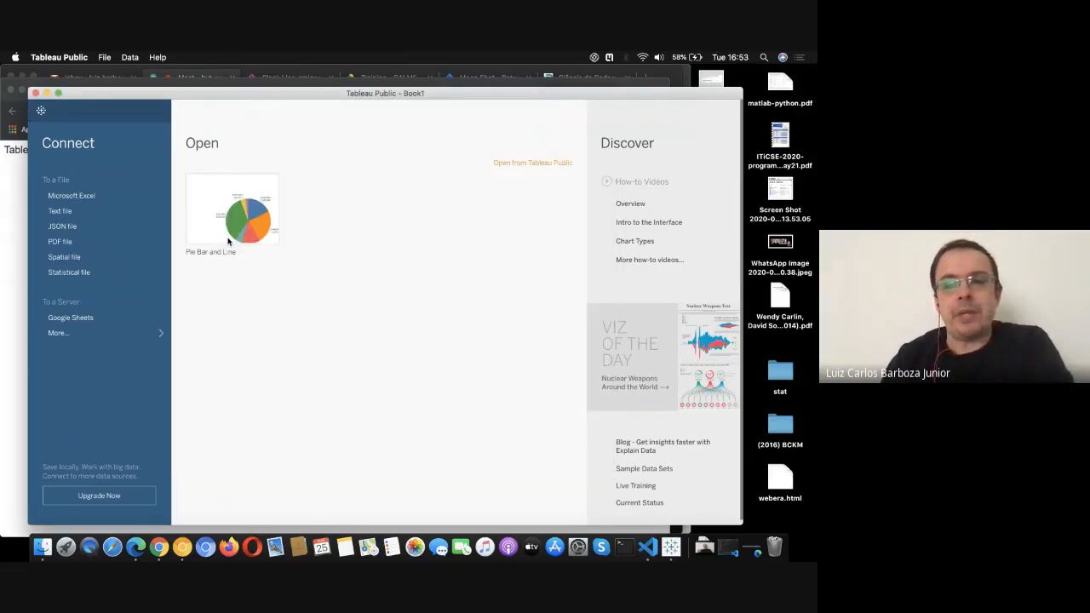
# Step: Switch to Chrome and remove CovidAgo22_melt.xlsx and CovidAgo_22.xlsx from the G_ folder in Google Drive
pyautogui.click(159, 548)
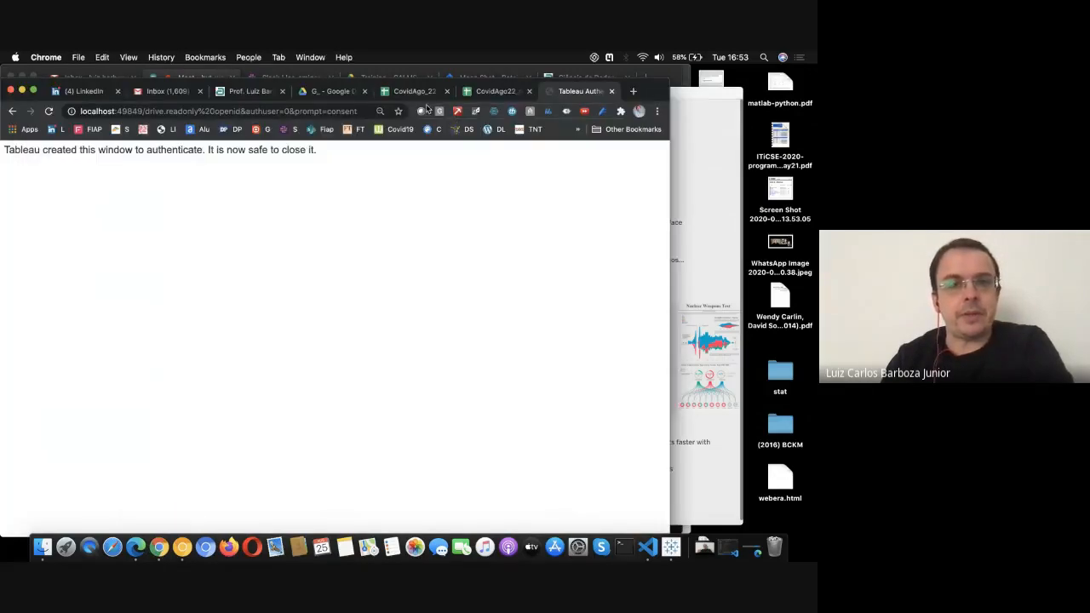
pyautogui.click(333, 92)
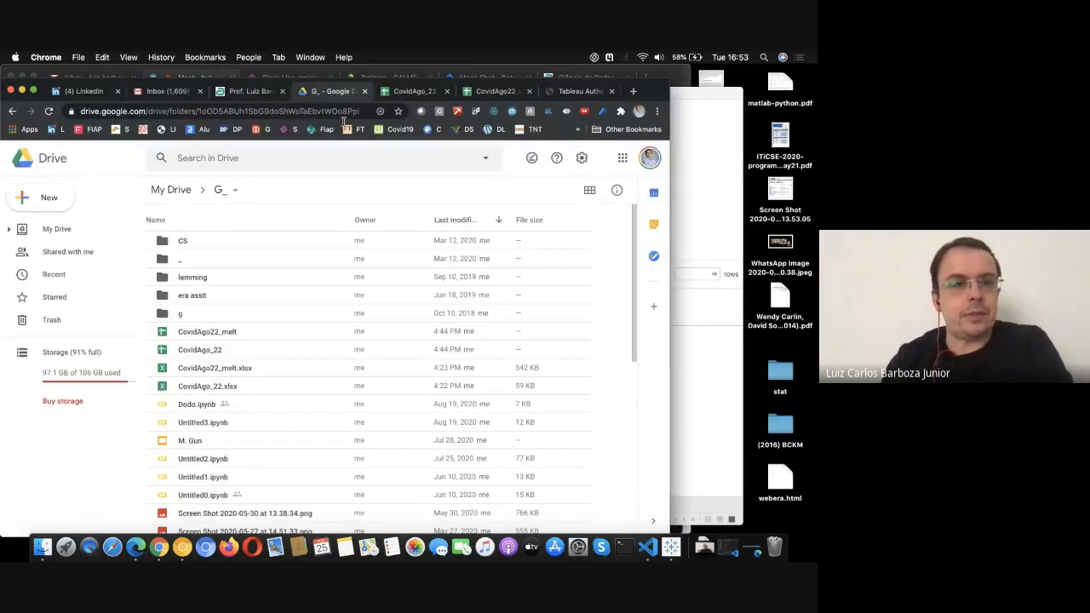
pyautogui.click(200, 369)
pyautogui.hotkey('shift', 'Down')
pyautogui.rightClick(199, 369)
pyautogui.click(249, 517)
# Step: Close both CovidAgo spreadsheet pages and the Tableau authentication page in the browser
pyautogui.click(446, 91)
pyautogui.click(446, 91)
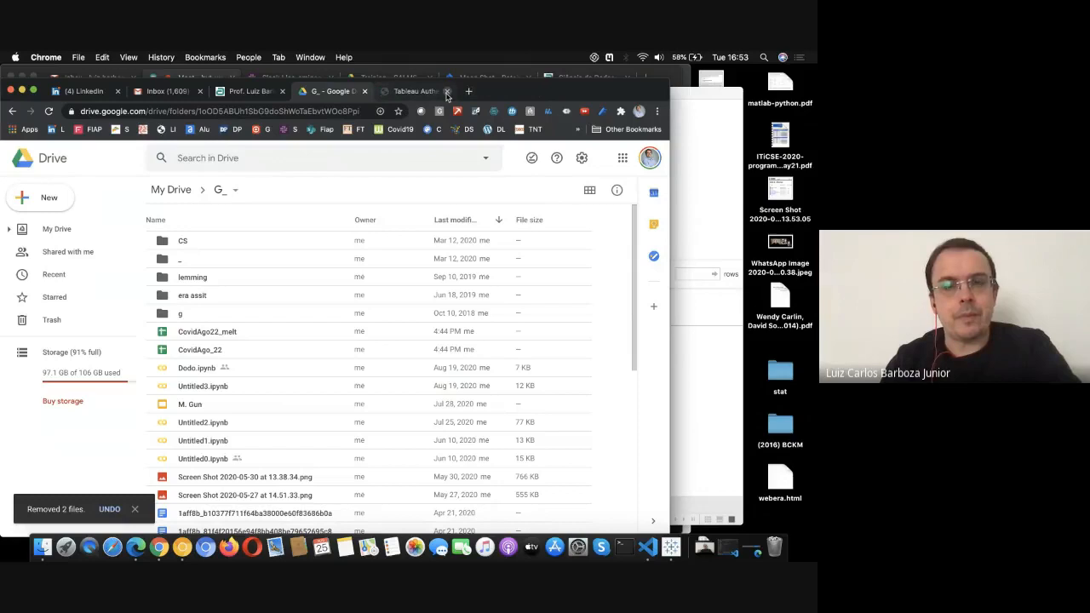
pyautogui.click(446, 91)
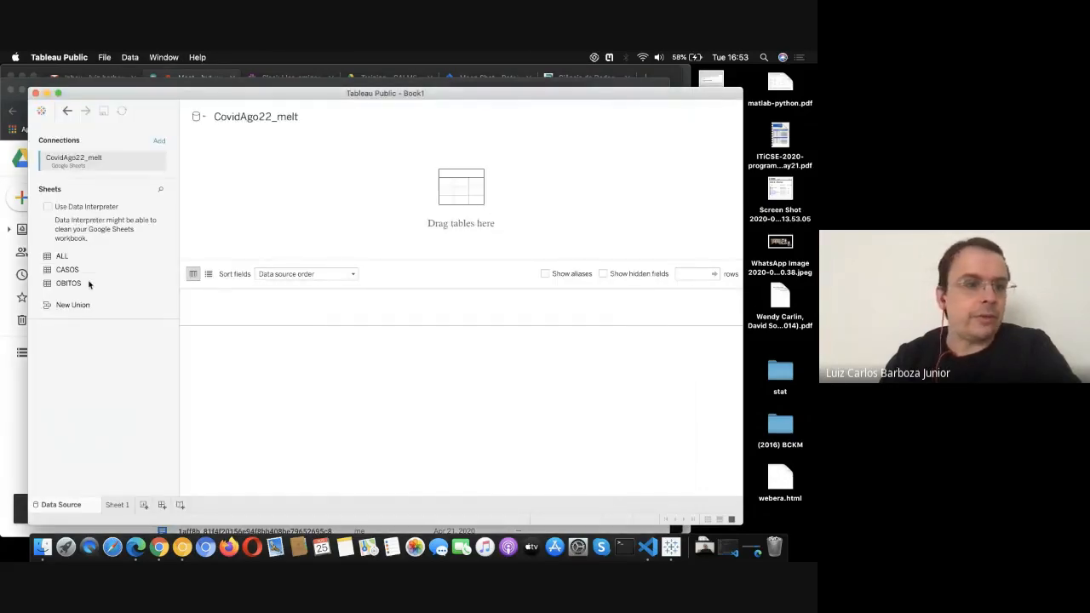
# Step: Add the ALL sheet as the table of the CovidAgo22_melt data source in Tableau Public
pyautogui.moveTo(59, 261); pyautogui.dragTo(258, 230)
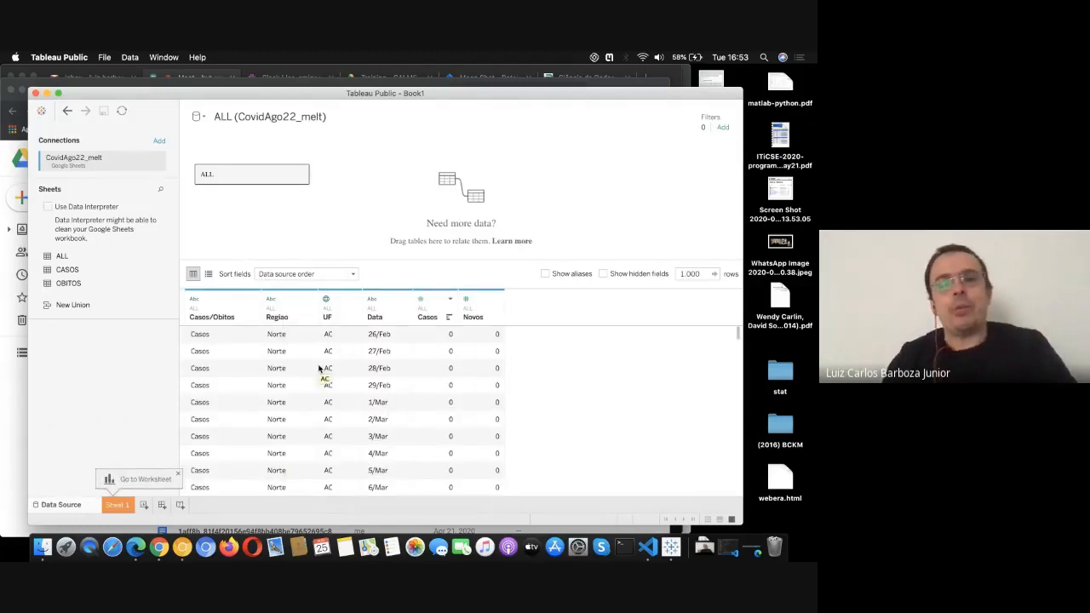
# Step: Switch to Chrome, review the rows of the CovidAgo22_melt spreadsheet's ALL sheet, and return to Tableau Public
pyautogui.click(161, 547)
pyautogui.doubleClick(226, 332)
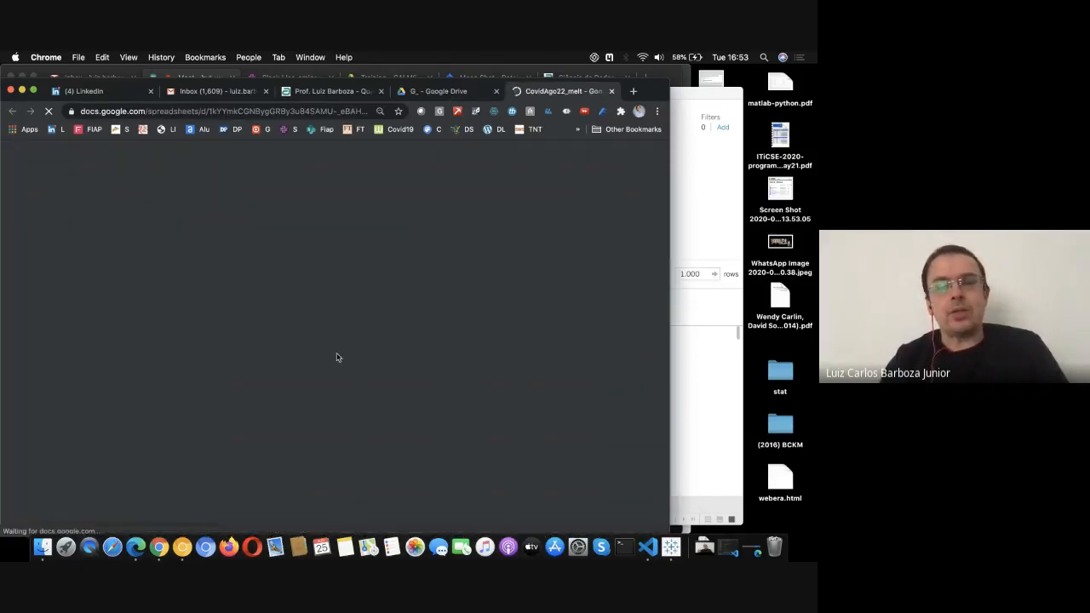
pyautogui.scroll(-10, 255, 434)
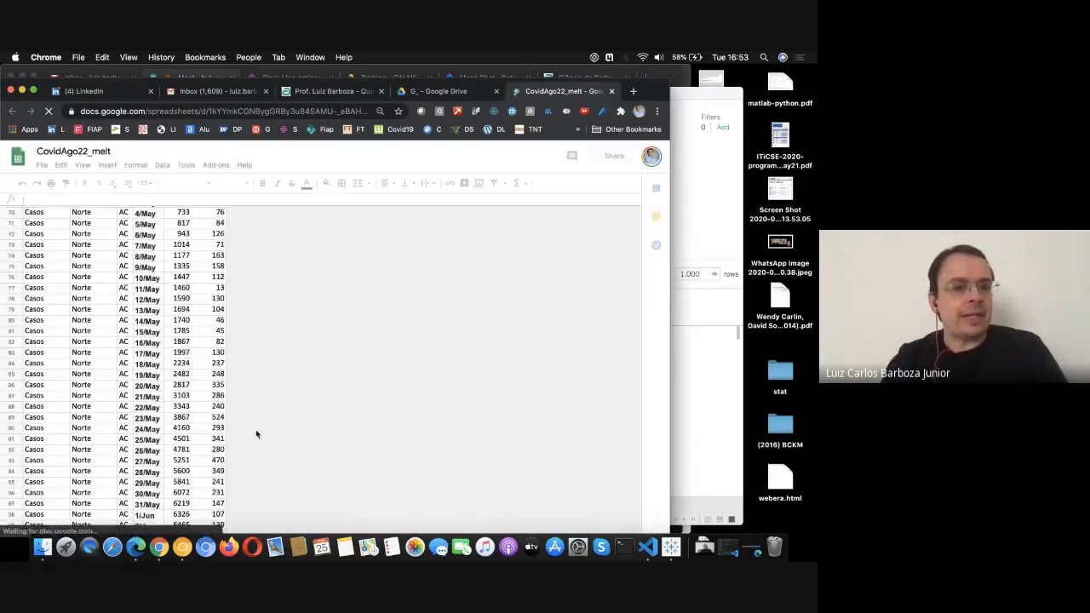
pyautogui.scroll(-5, 184, 459)
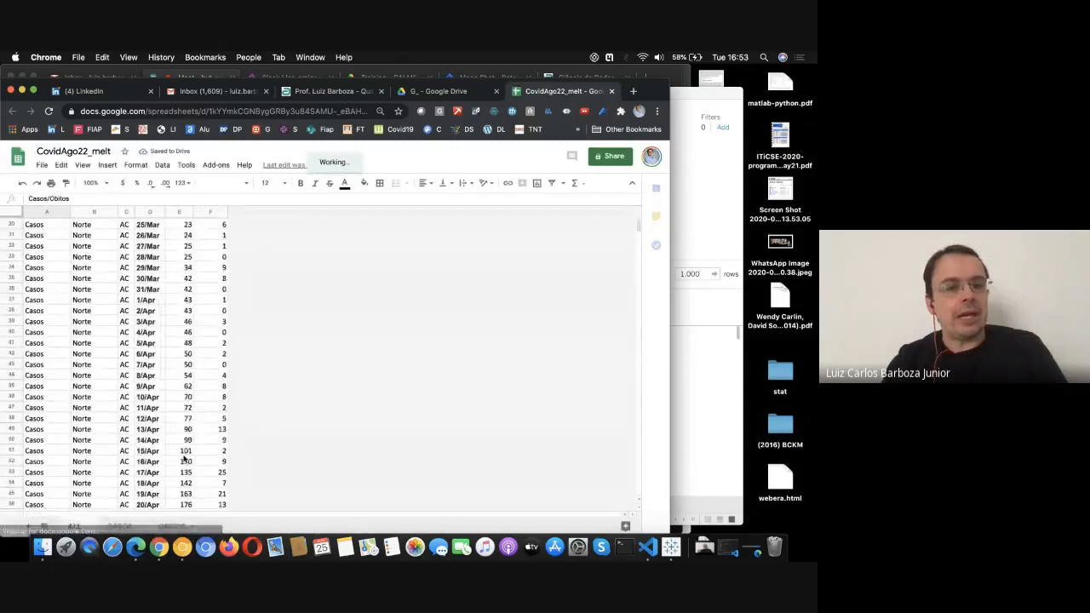
pyautogui.scroll(-15, 183, 459)
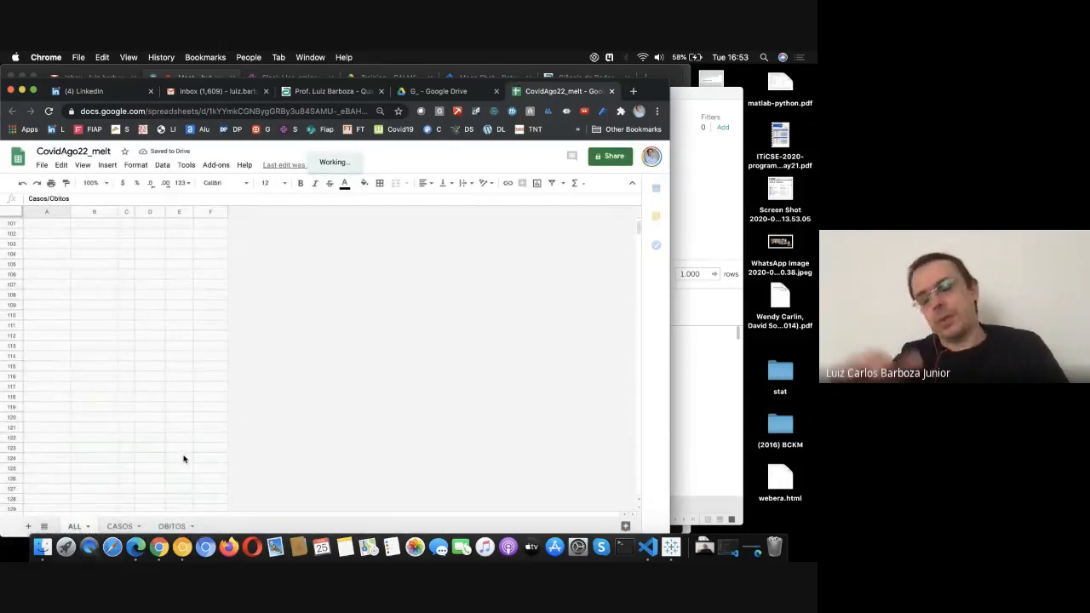
pyautogui.scroll(-5, 183, 459)
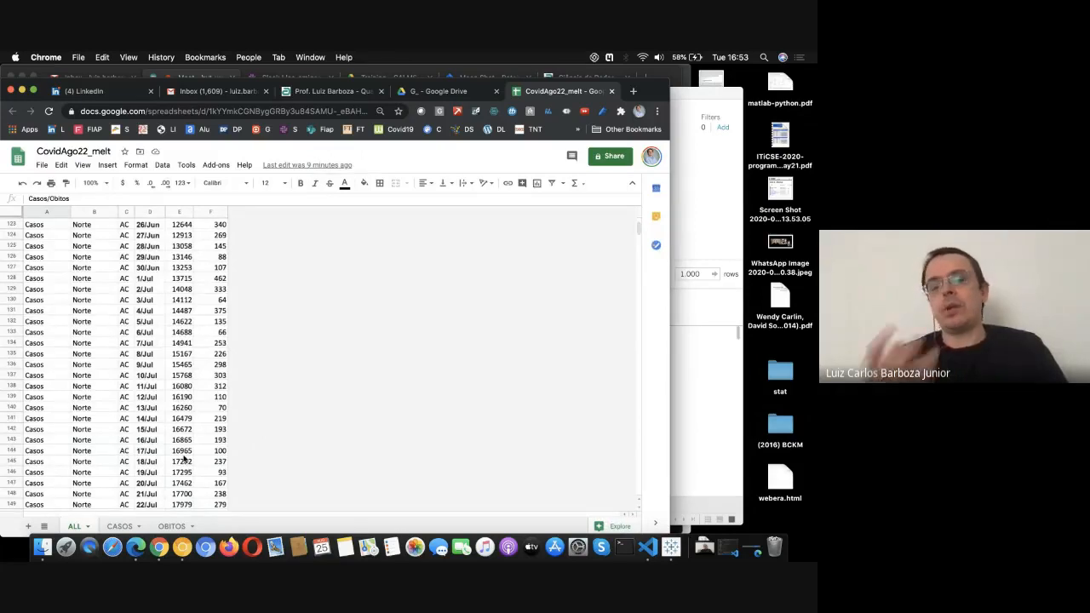
pyautogui.click(728, 353)
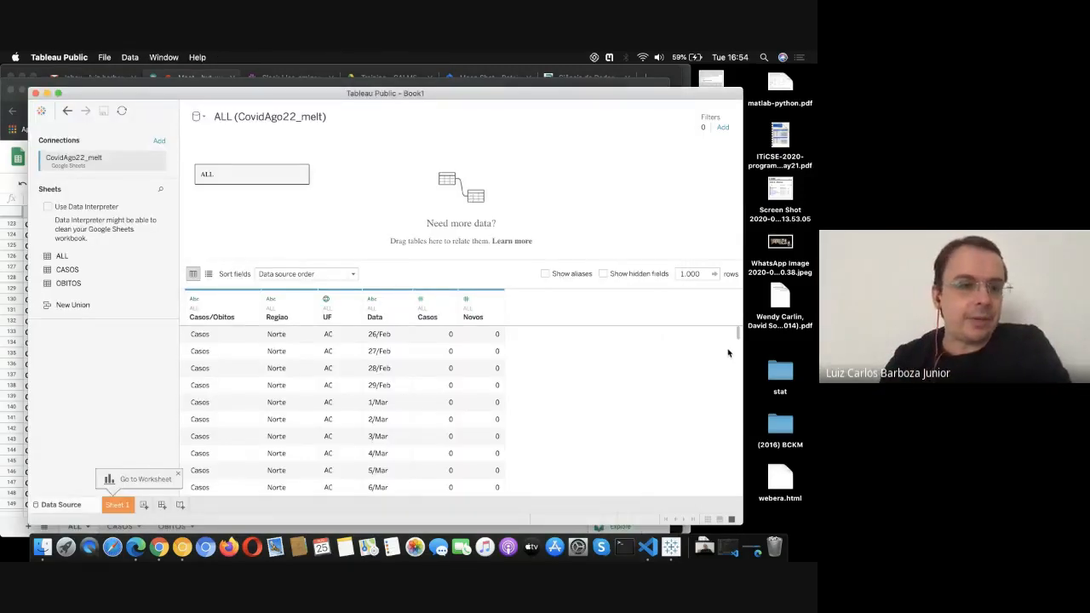
# Step: Go to Sheet 1 and change the data type of the Data field to Date
pyautogui.click(117, 505)
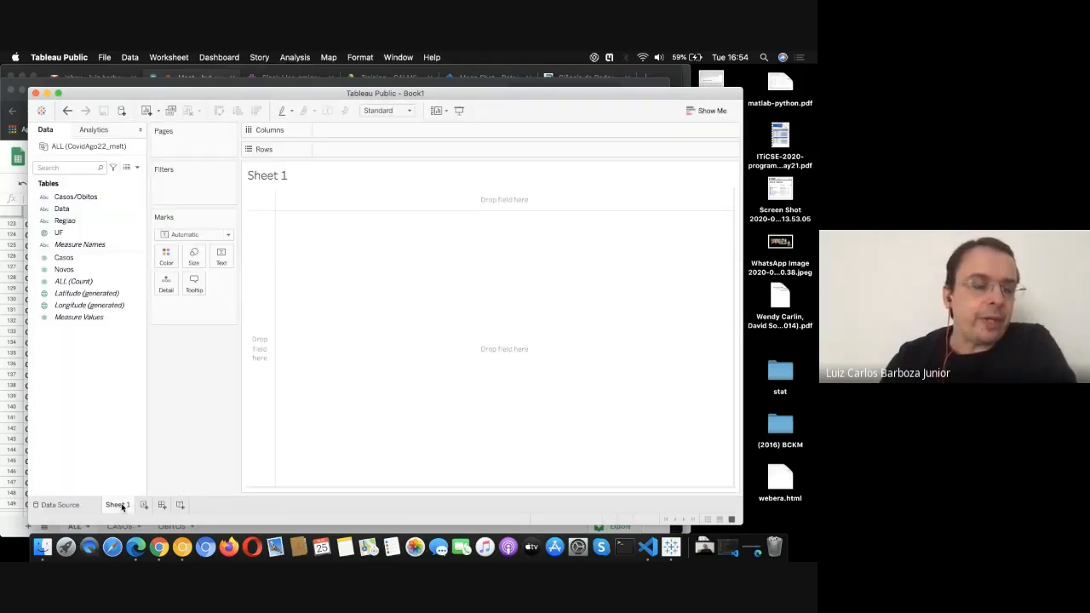
pyautogui.click(107, 258)
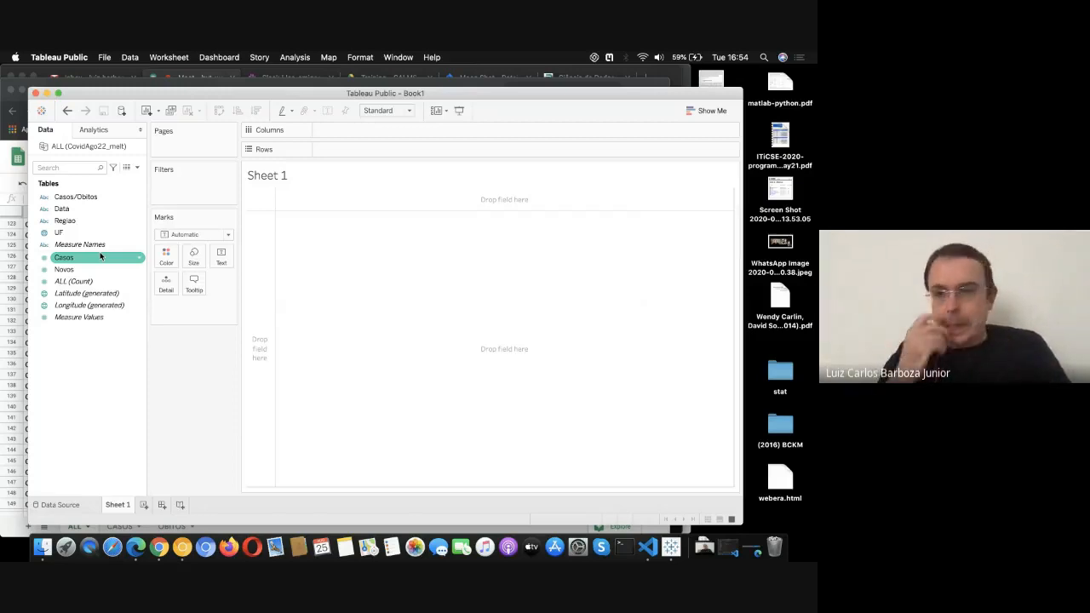
pyautogui.click(84, 210)
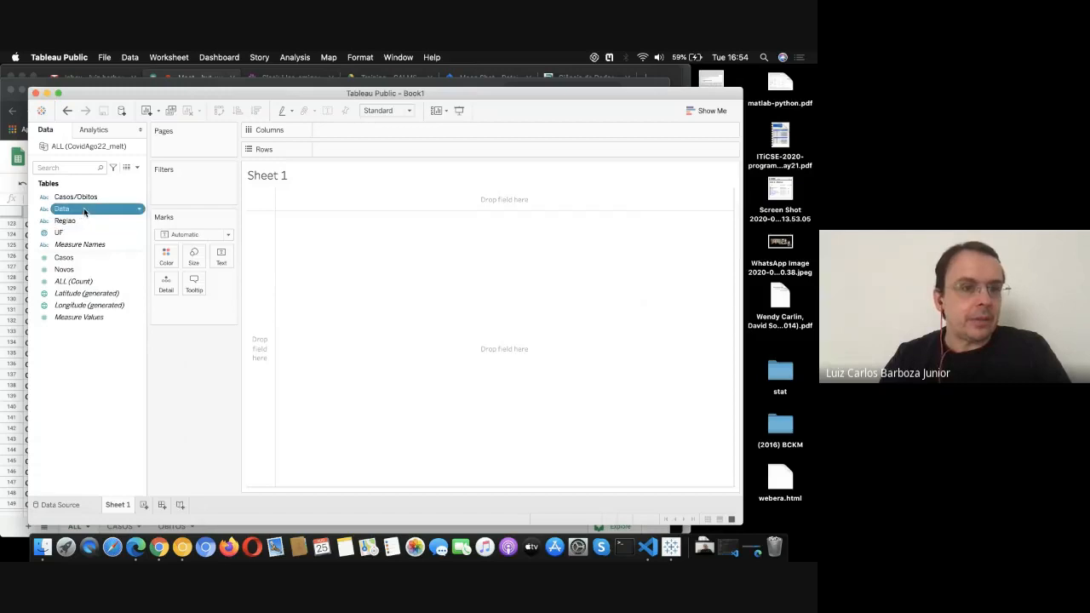
pyautogui.click(141, 211)
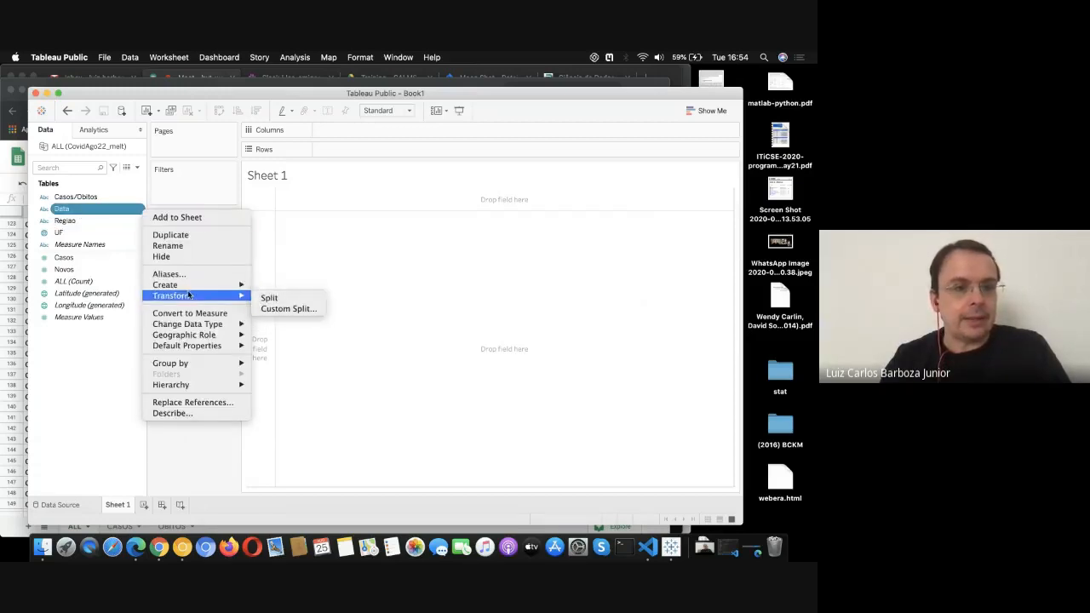
pyautogui.moveTo(202, 326)
pyautogui.click(271, 359)
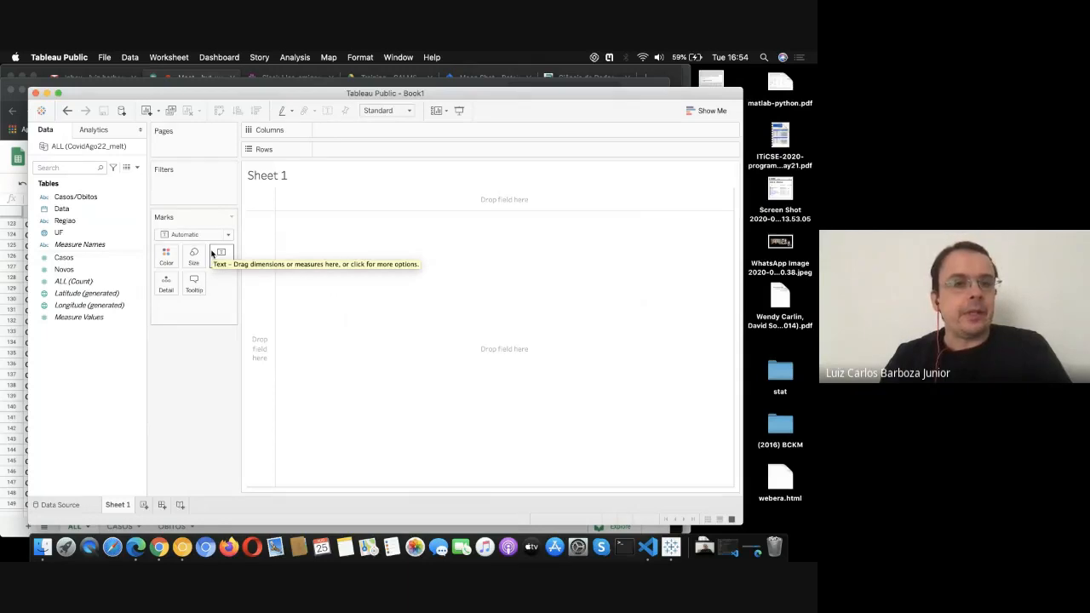
# Step: Filter the worksheet on the Data field by relative date, in days, set to Today
pyautogui.click(104, 210)
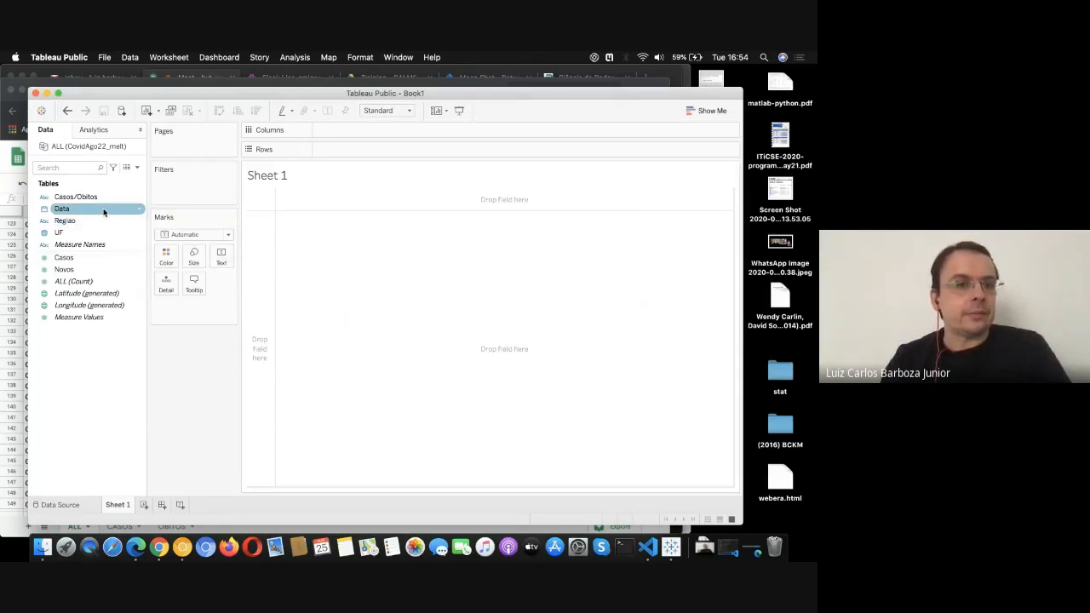
pyautogui.moveTo(104, 212); pyautogui.dragTo(201, 191)
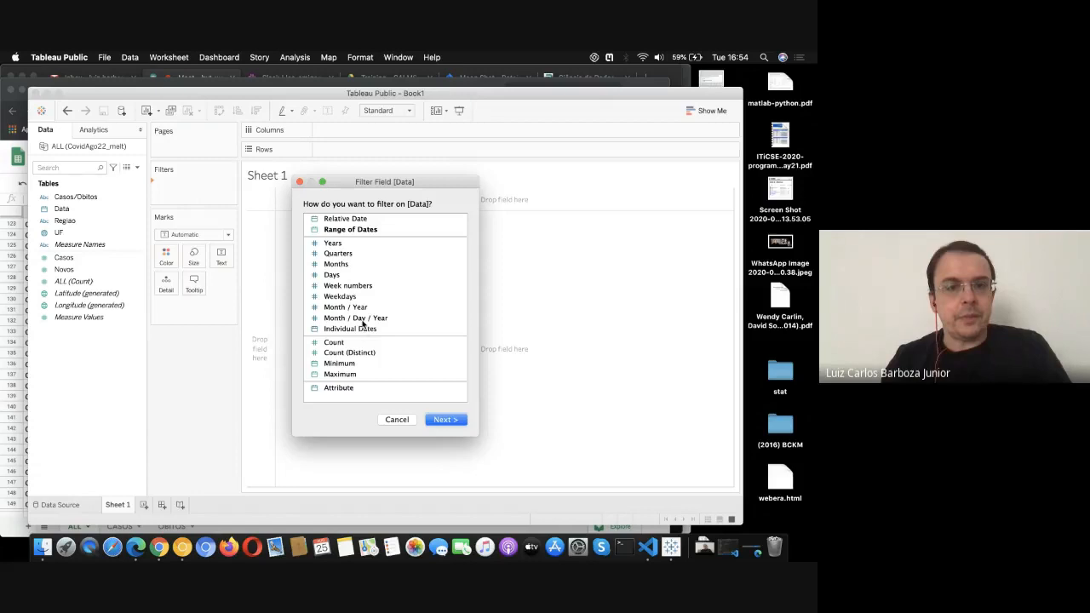
pyautogui.click(356, 220)
pyautogui.click(445, 420)
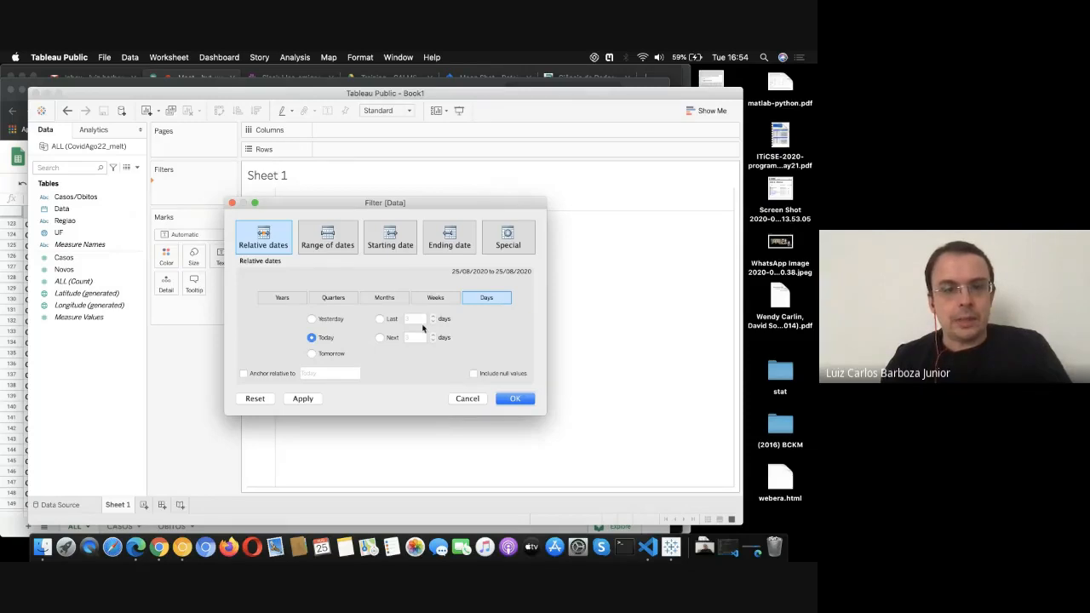
pyautogui.click(513, 397)
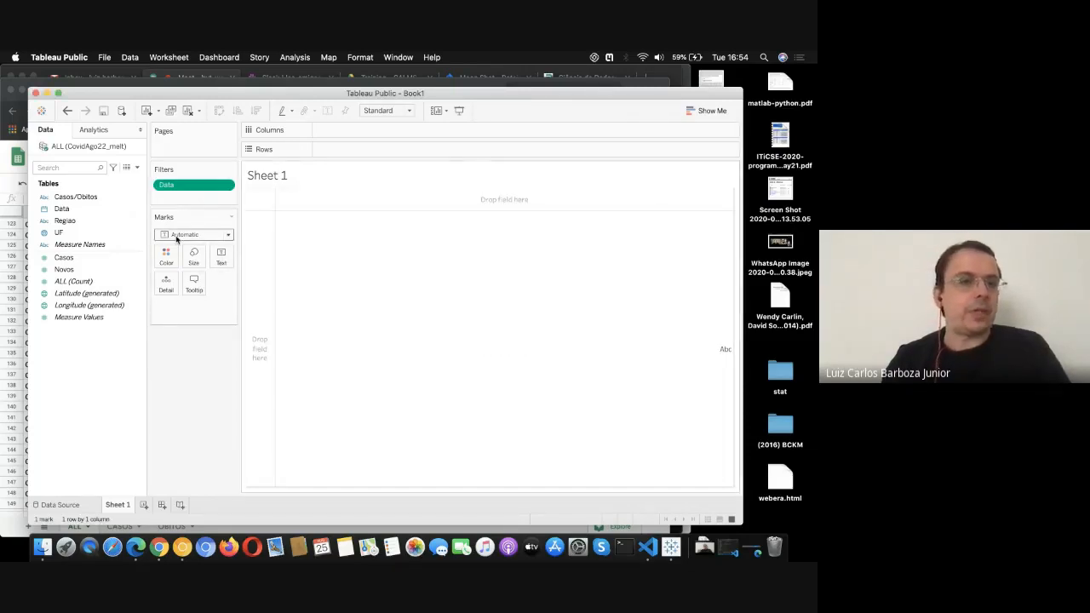
# Step: Place UF on the columns and the sum of Casos on the rows
pyautogui.click(73, 210)
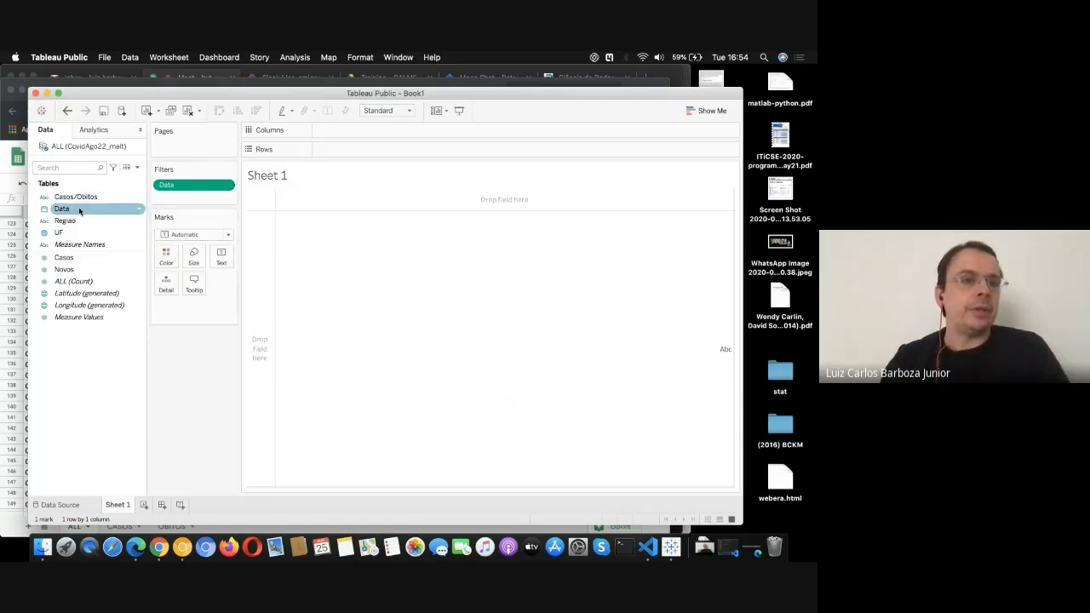
pyautogui.moveTo(59, 233); pyautogui.dragTo(339, 135)
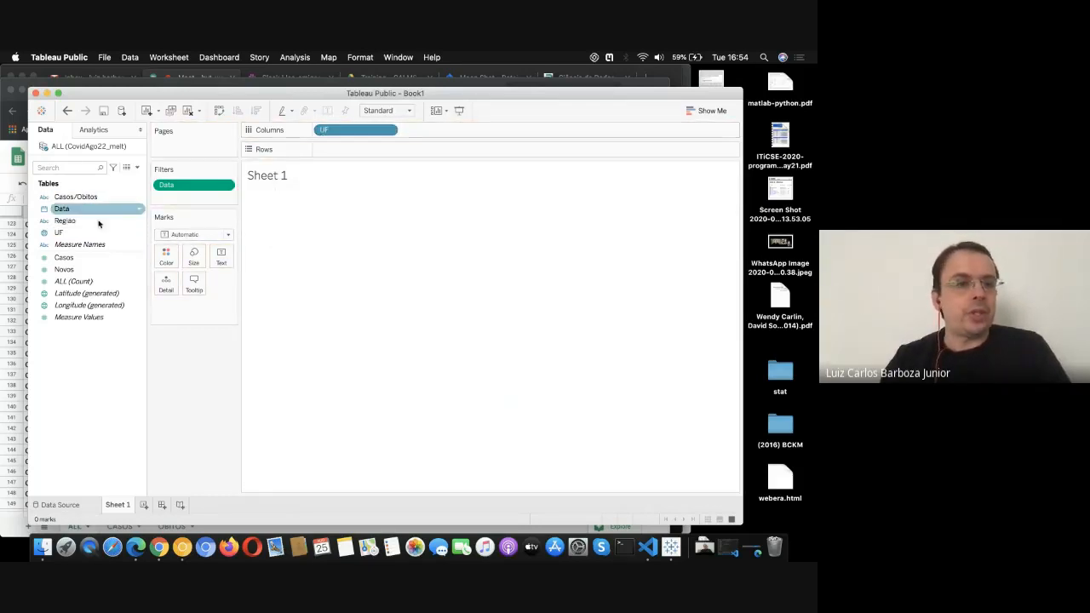
pyautogui.moveTo(63, 271); pyautogui.dragTo(365, 157)
pyautogui.click(63, 260)
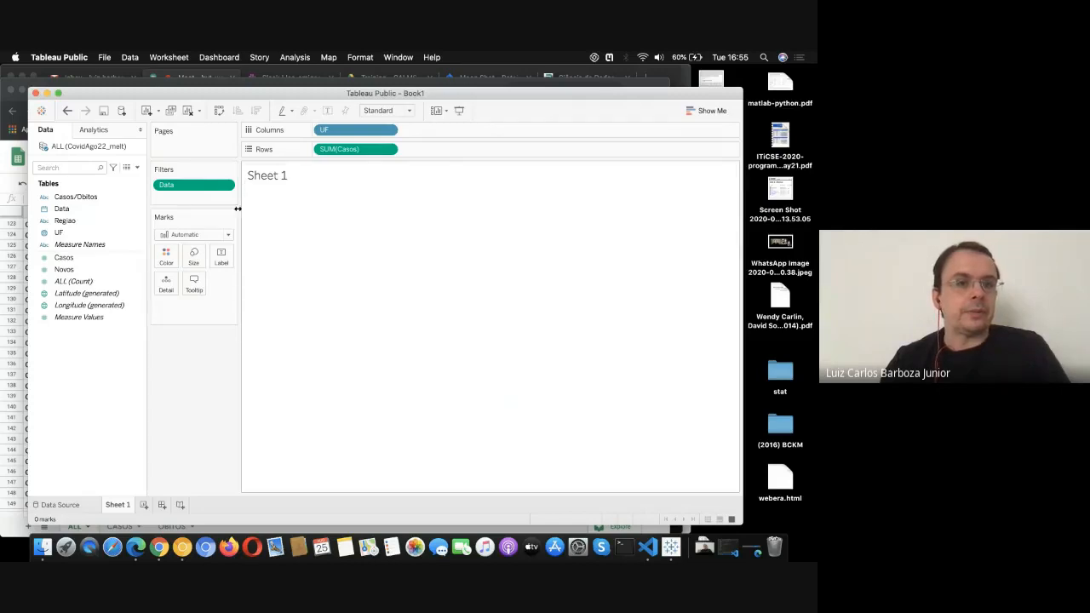
pyautogui.click(694, 112)
pyautogui.click(648, 195)
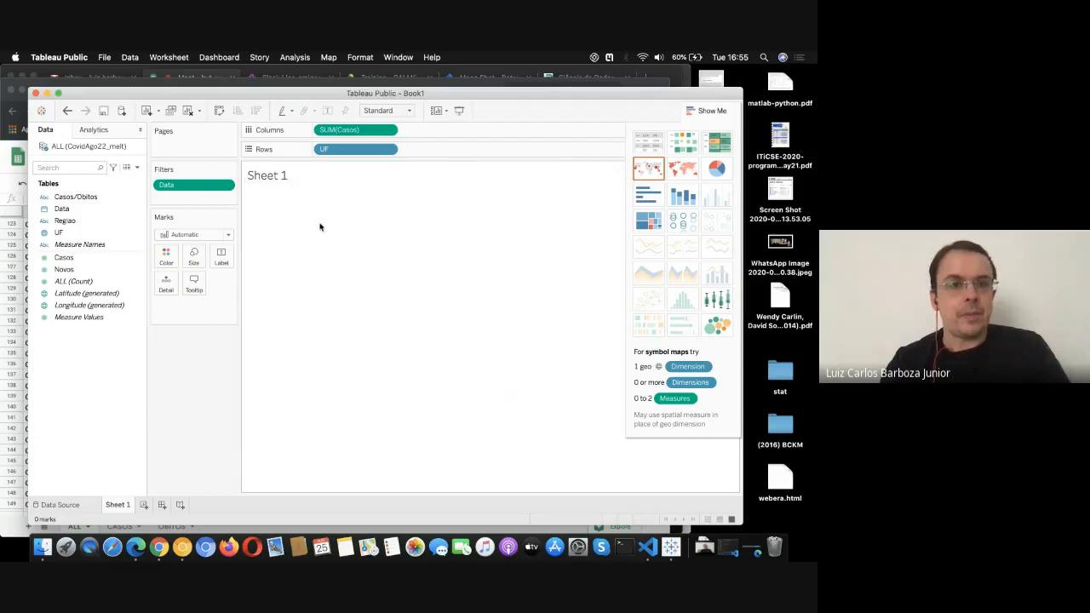
pyautogui.moveTo(362, 149); pyautogui.dragTo(414, 147)
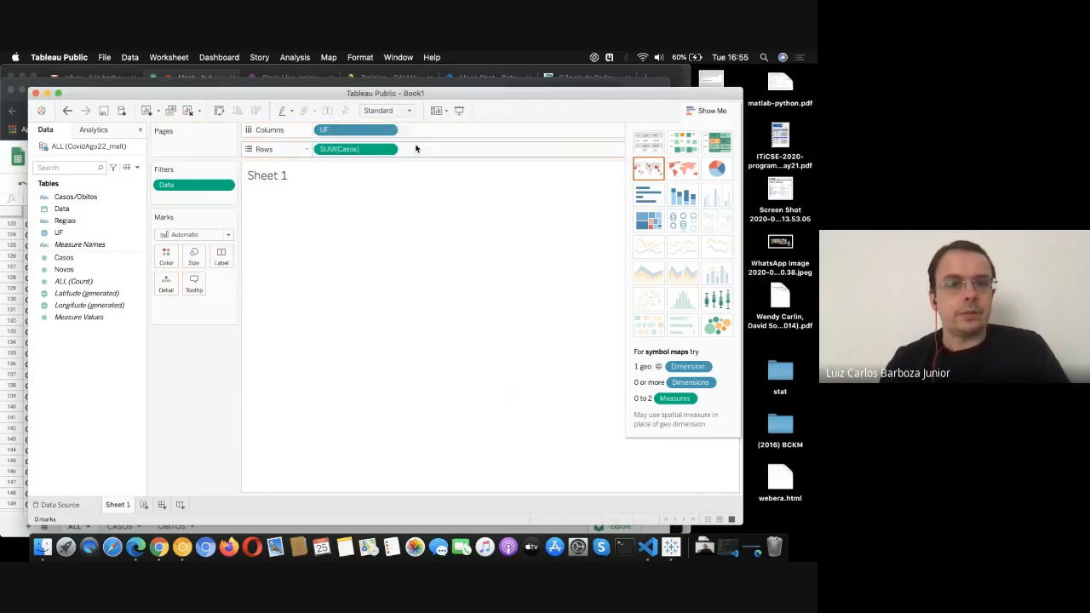
# Step: Edit the Data filter to use an ending date of 21/08/1900
pyautogui.click(229, 185)
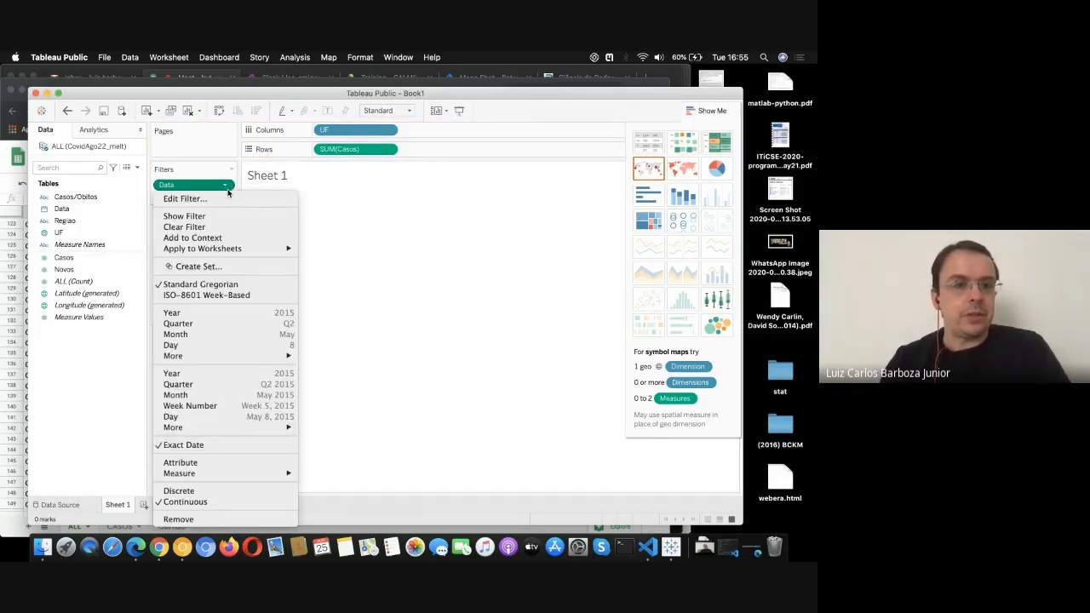
pyautogui.click(225, 200)
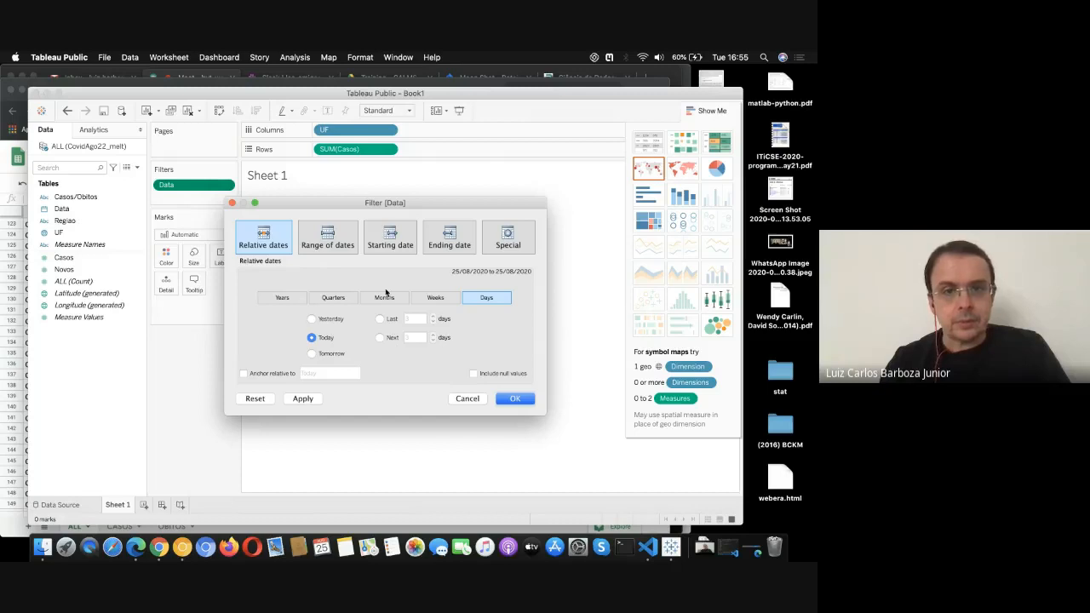
pyautogui.click(447, 247)
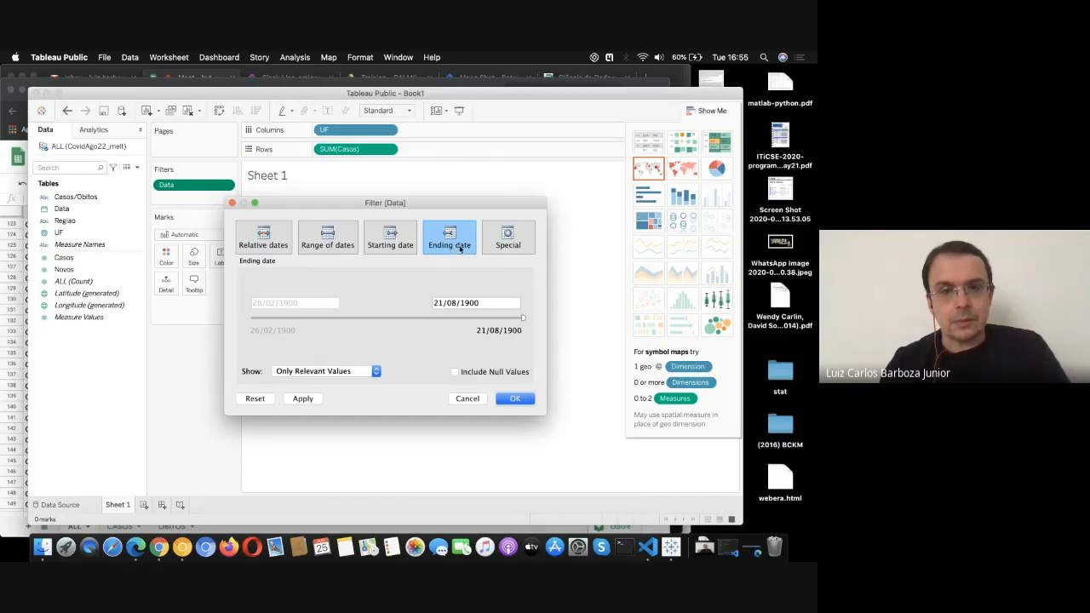
pyautogui.click(508, 239)
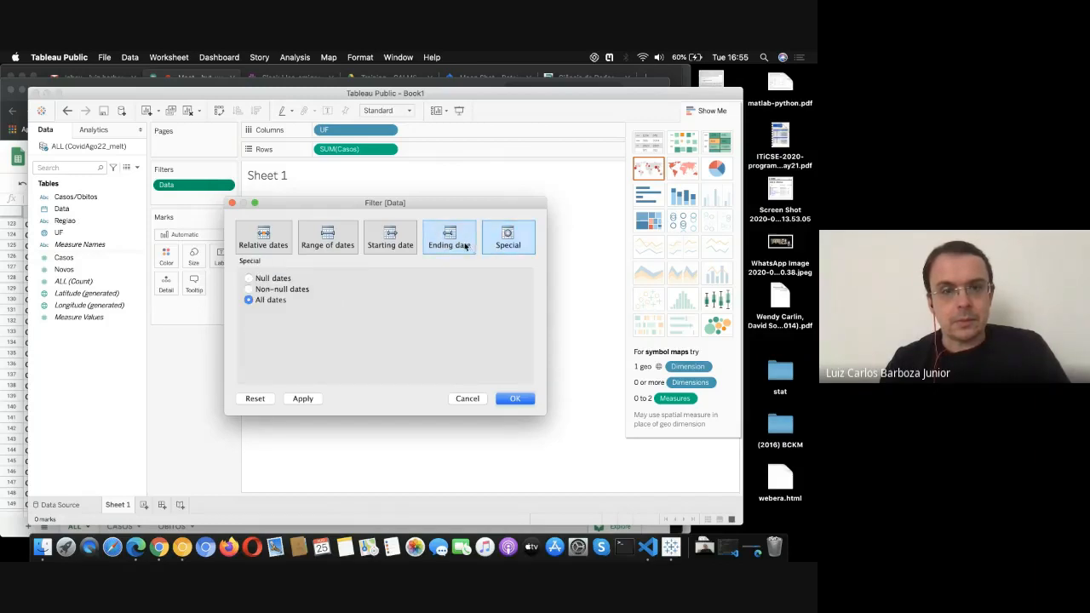
pyautogui.click(465, 246)
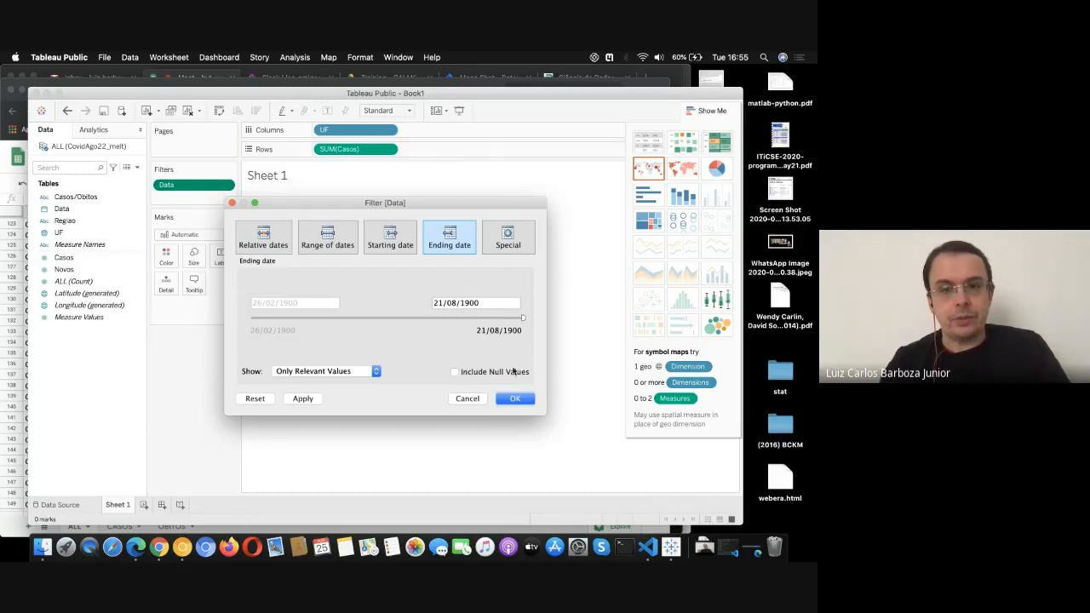
pyautogui.click(513, 399)
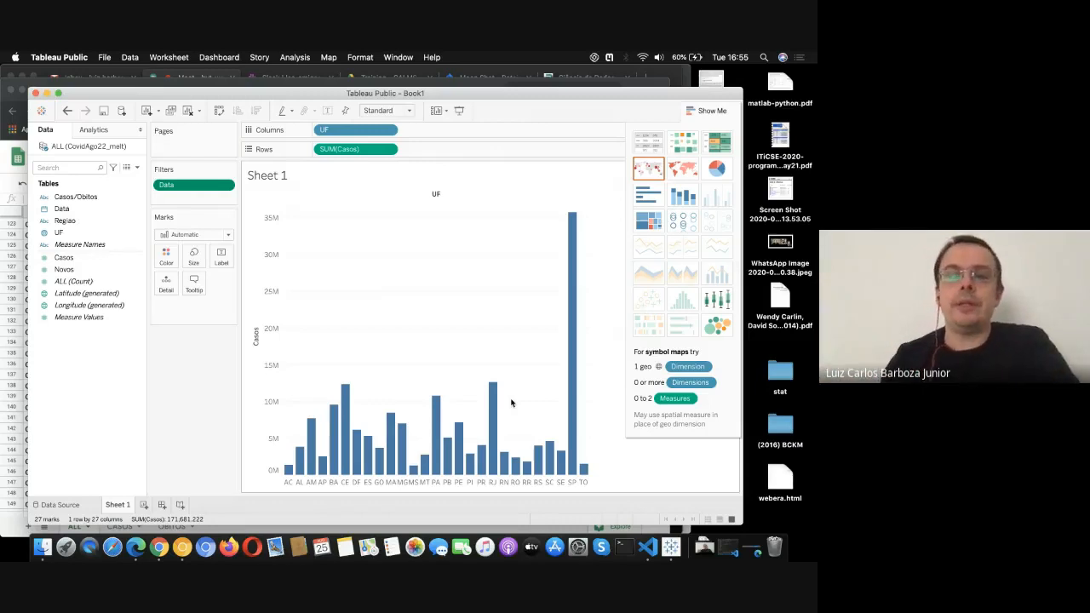
# Step: Add a filter on the Casos/Obitos field that keeps only the Casos value
pyautogui.click(389, 149)
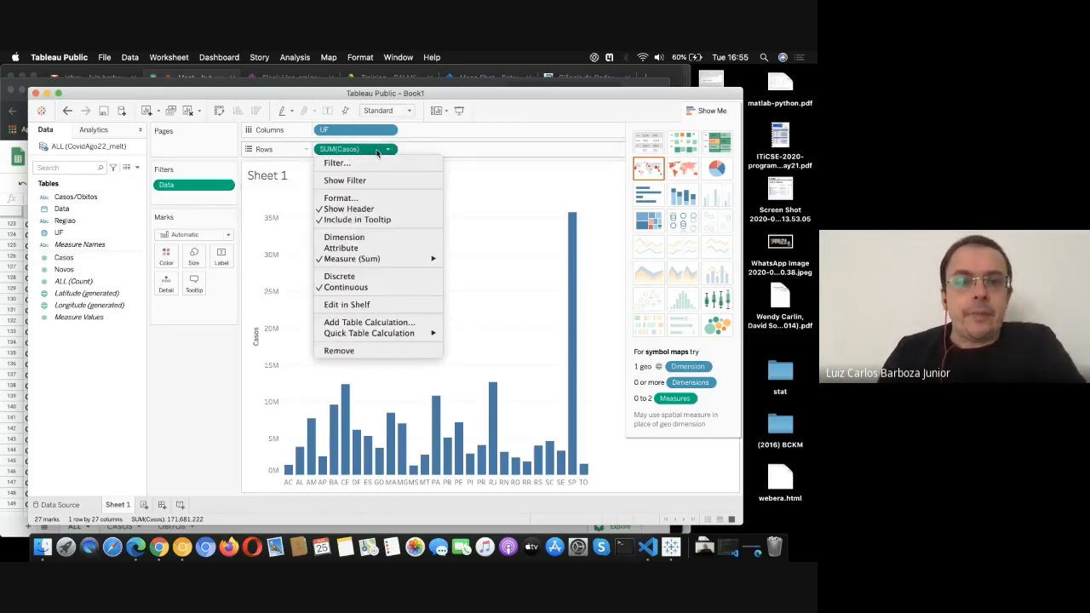
pyautogui.click(118, 199)
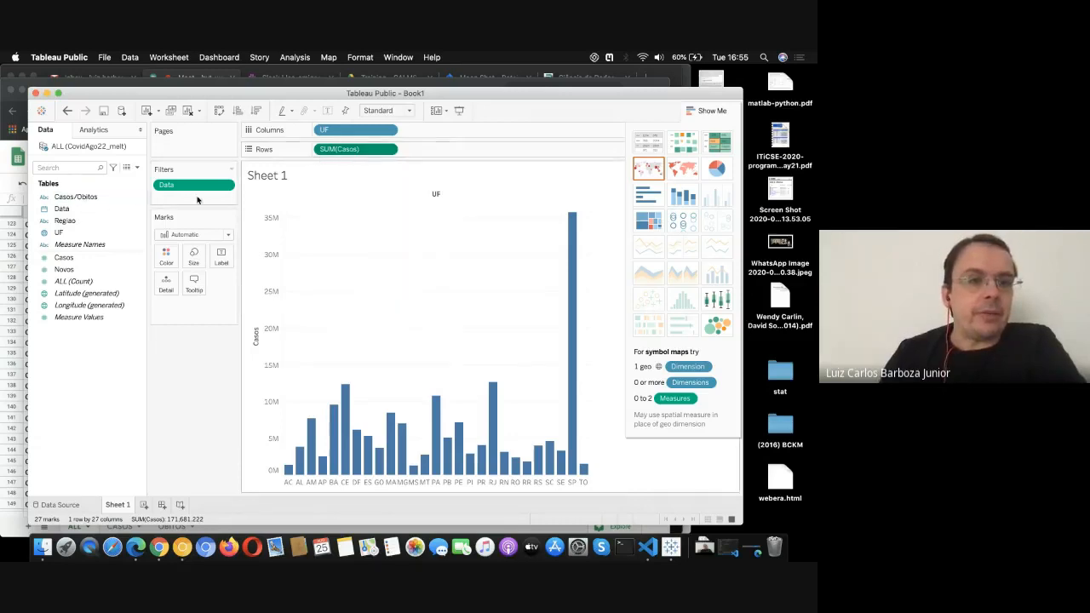
pyautogui.moveTo(98, 198); pyautogui.dragTo(179, 198)
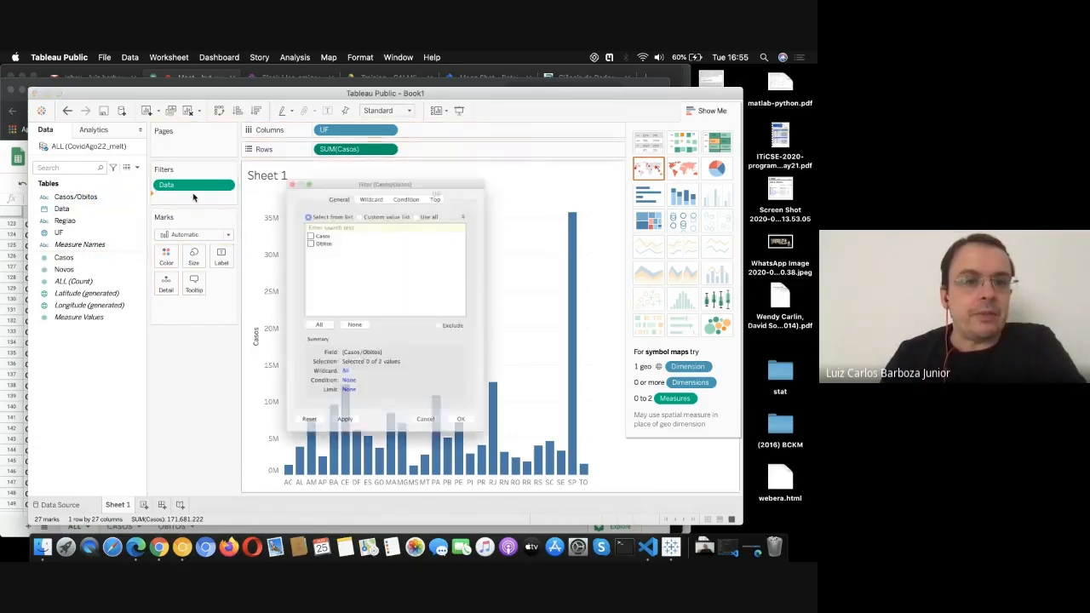
pyautogui.click(286, 212)
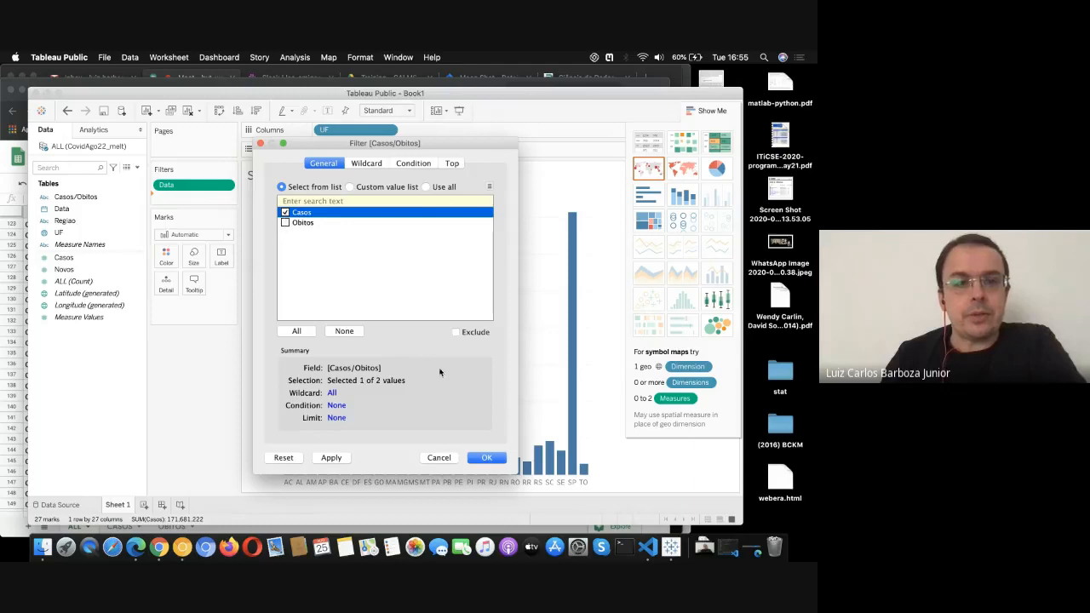
pyautogui.click(487, 458)
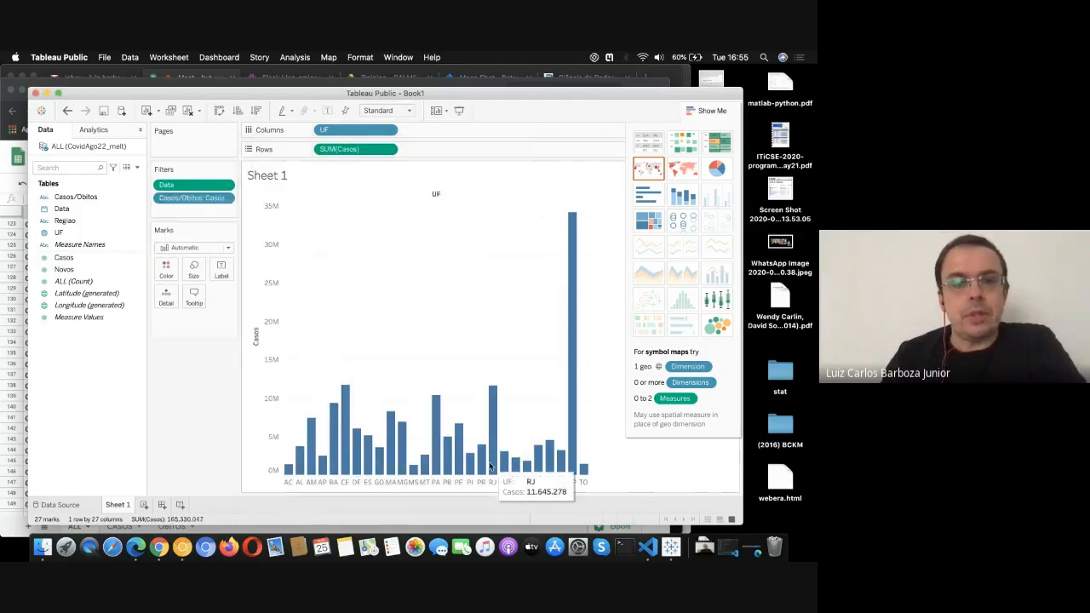
# Step: Convert Casos on the rows from a sum to a dimension and set the mark type to Bar
pyautogui.click(387, 150)
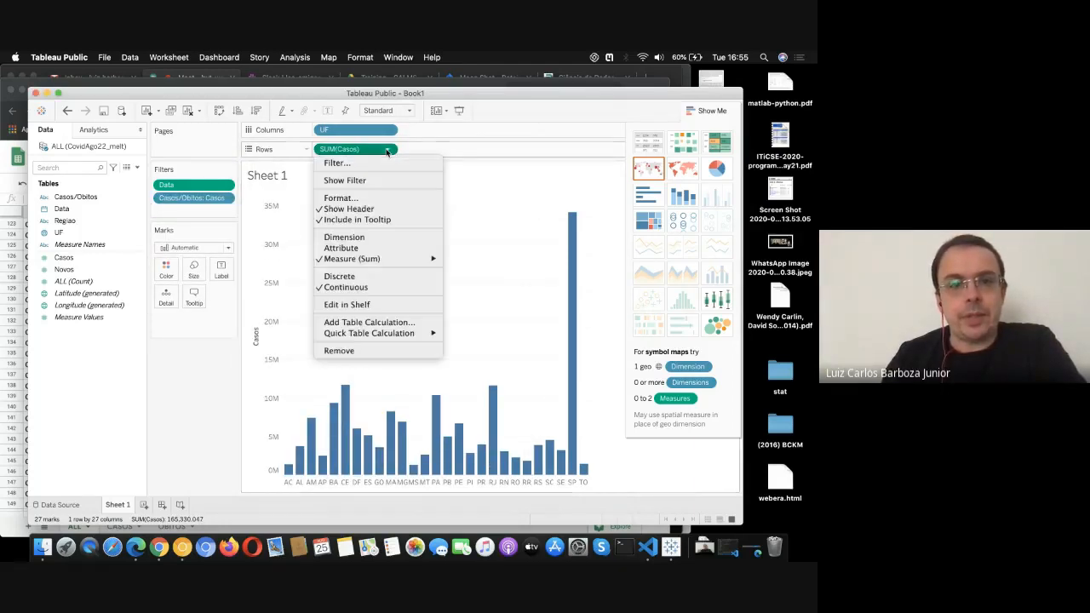
pyautogui.click(373, 239)
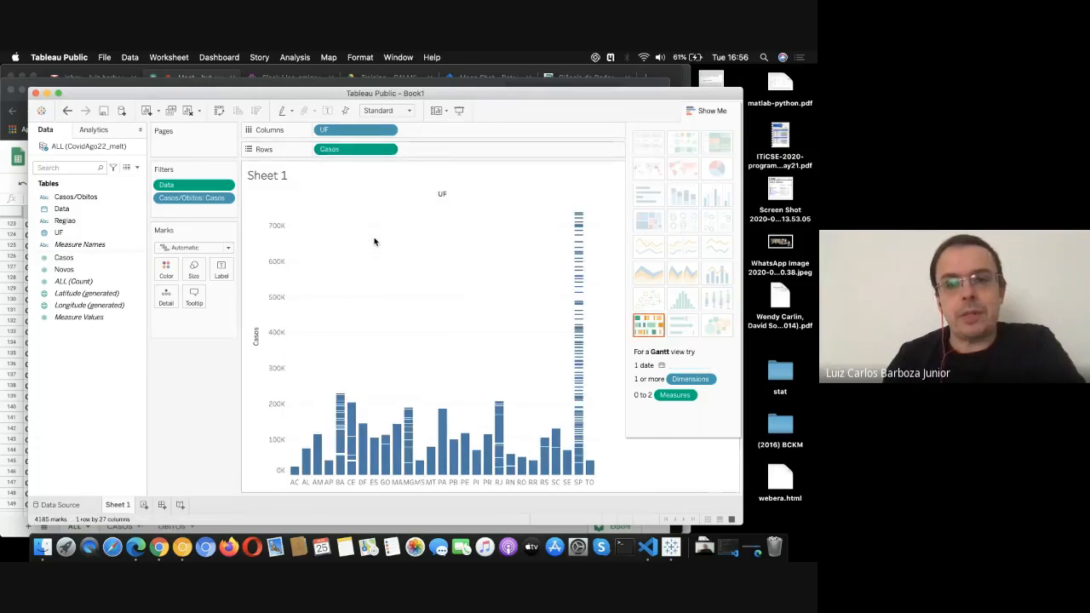
pyautogui.click(228, 247)
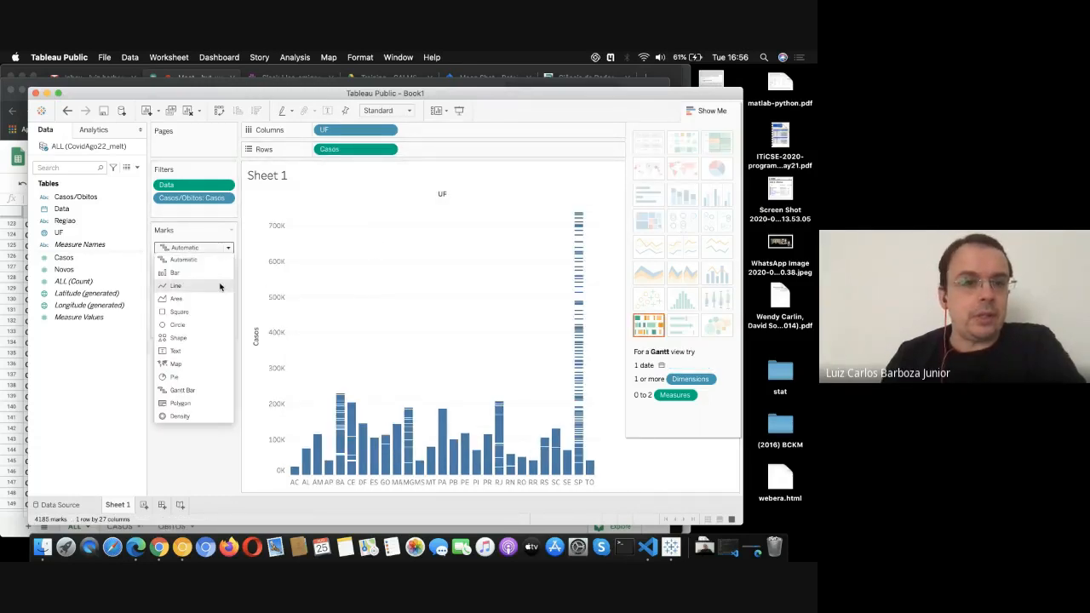
pyautogui.click(215, 274)
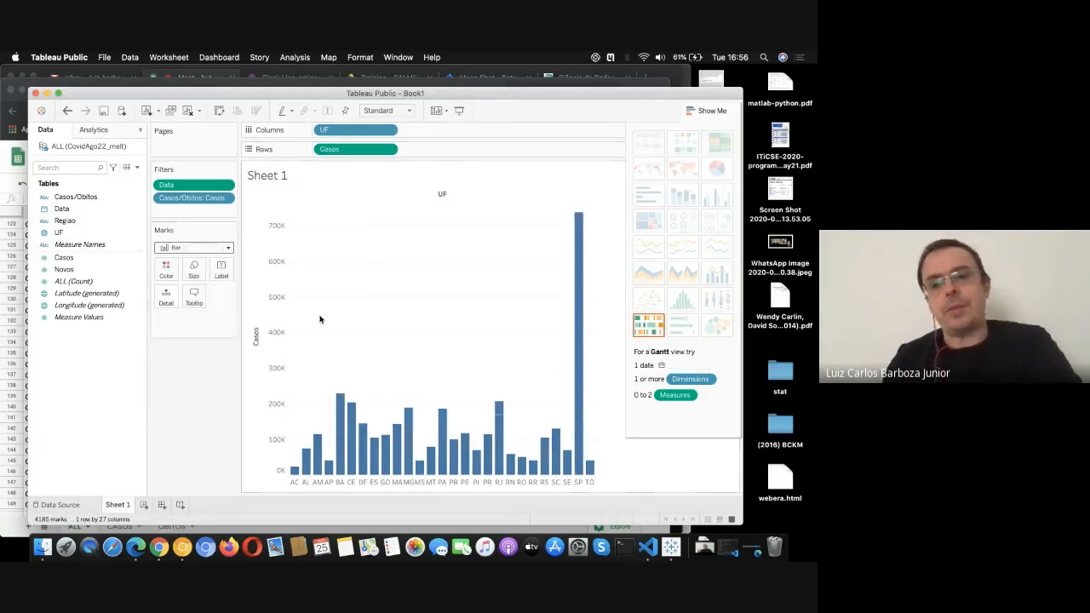
pyautogui.moveTo(578, 311)
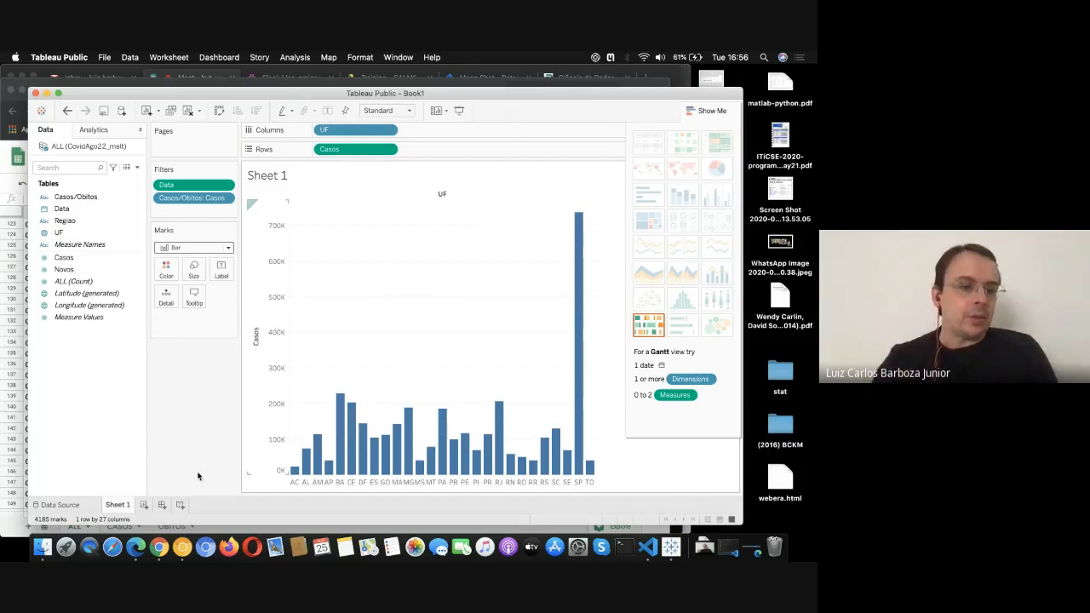
# Step: Rename Sheet 1 as Casos UF
pyautogui.rightClick(118, 506)
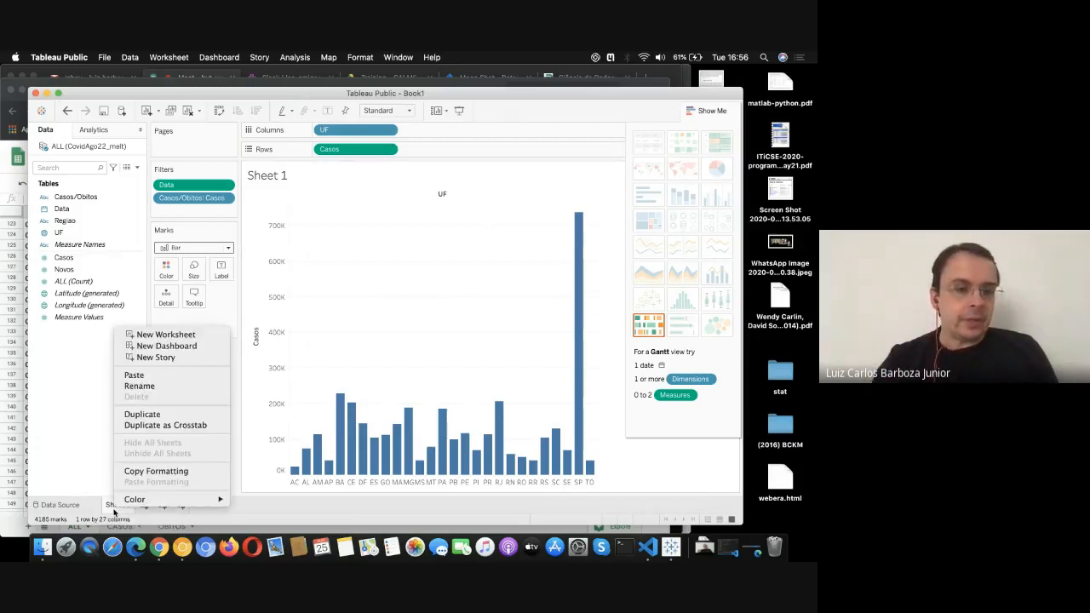
pyautogui.click(151, 386)
pyautogui.write('Ca')
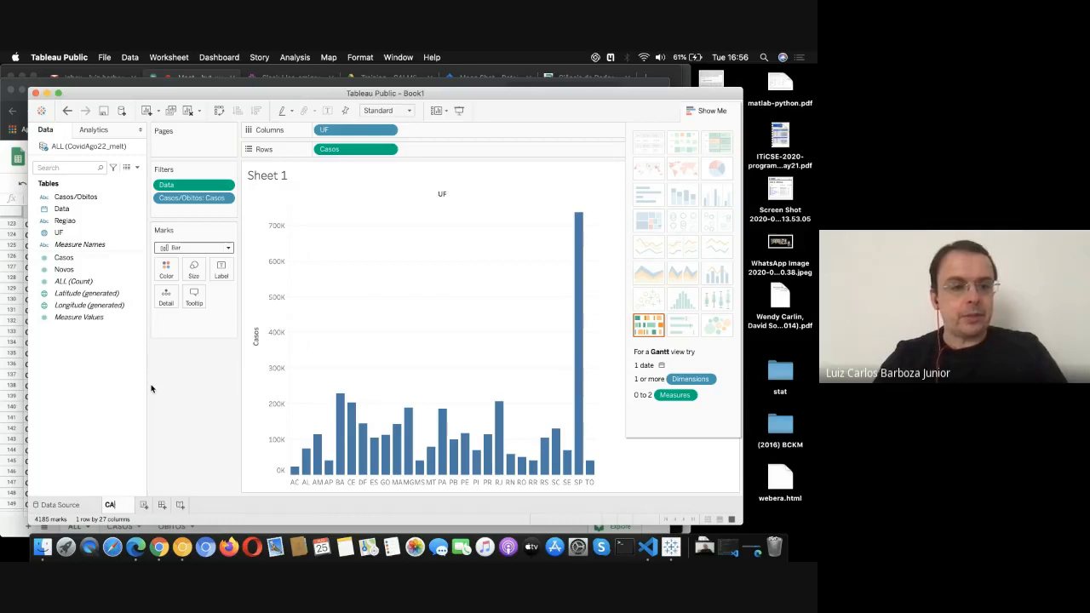
pyautogui.write('sso UF')
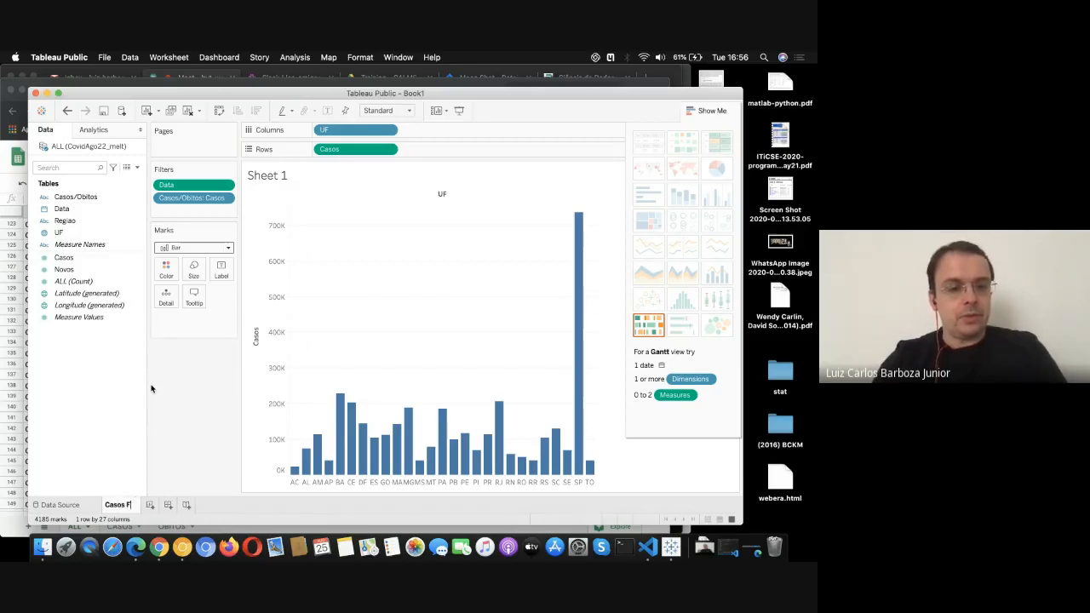
pyautogui.press('Return')
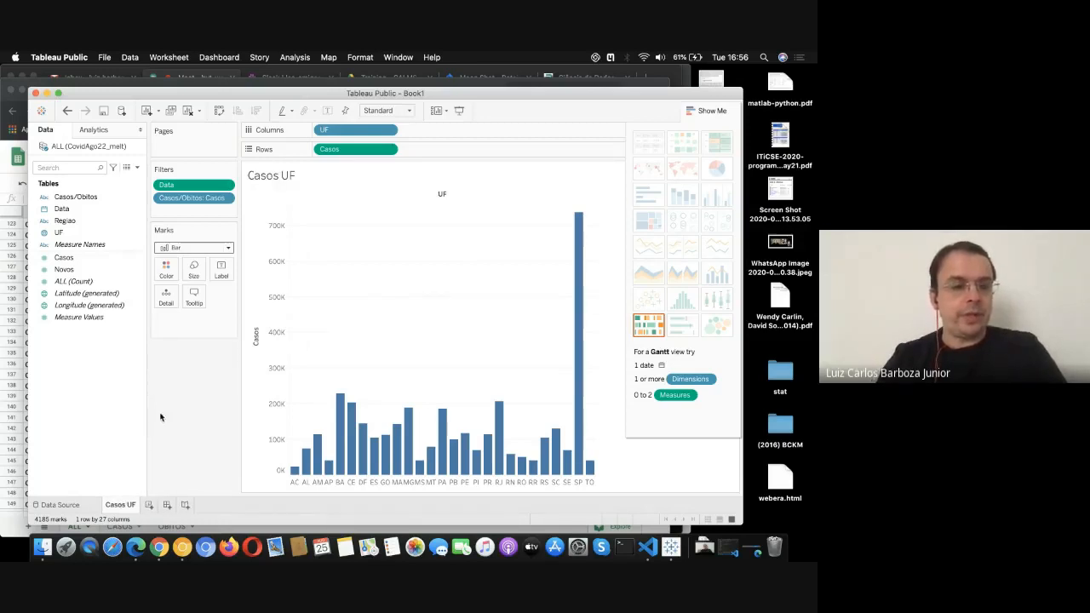
# Step: Create a story showing the Casos UF sheet, with the caption "Hoje SP ainda com o maior num de casos do BR"
pyautogui.click(185, 507)
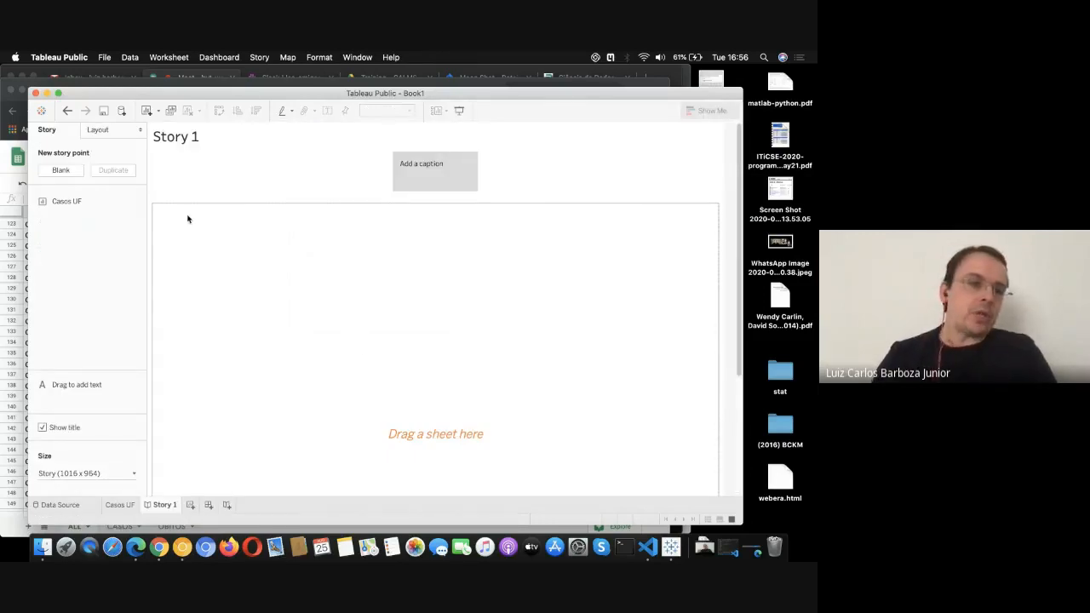
pyautogui.moveTo(90, 202); pyautogui.dragTo(310, 275)
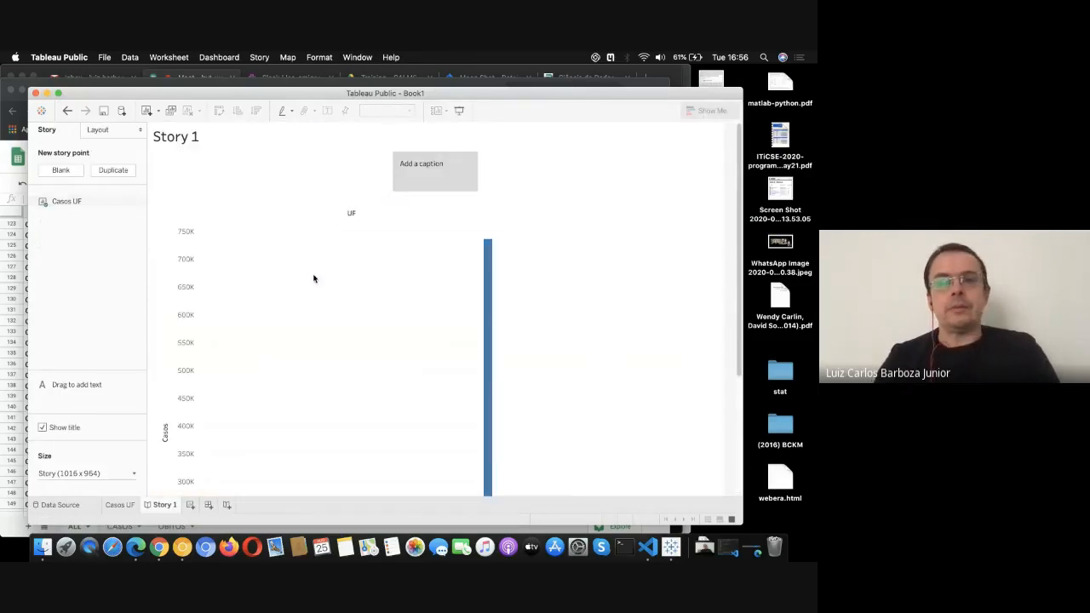
pyautogui.click(449, 163)
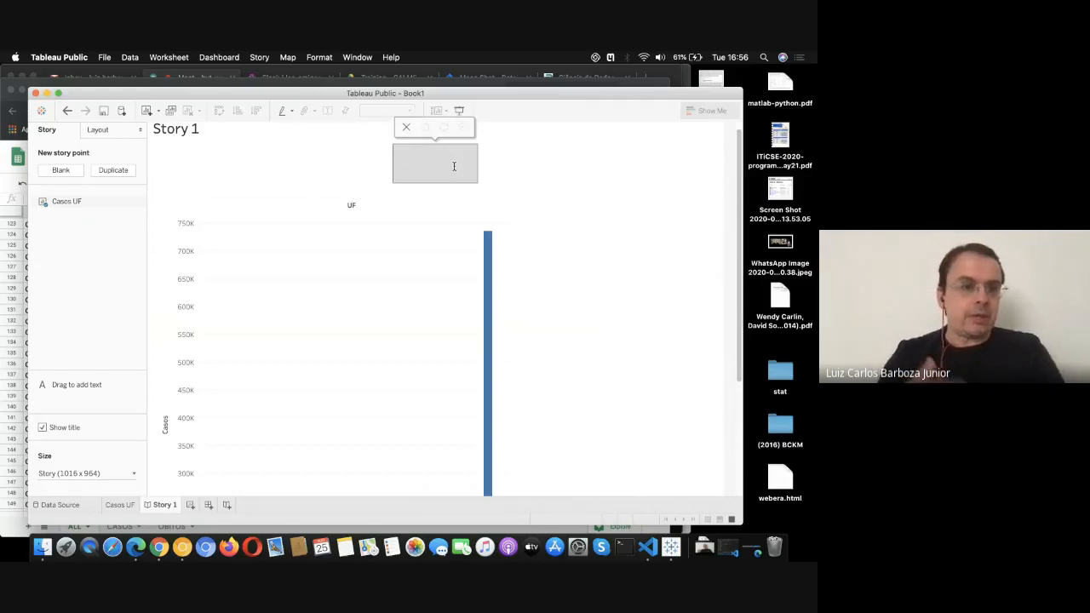
pyautogui.click(375, 209)
pyautogui.click(438, 162)
pyautogui.click(456, 231)
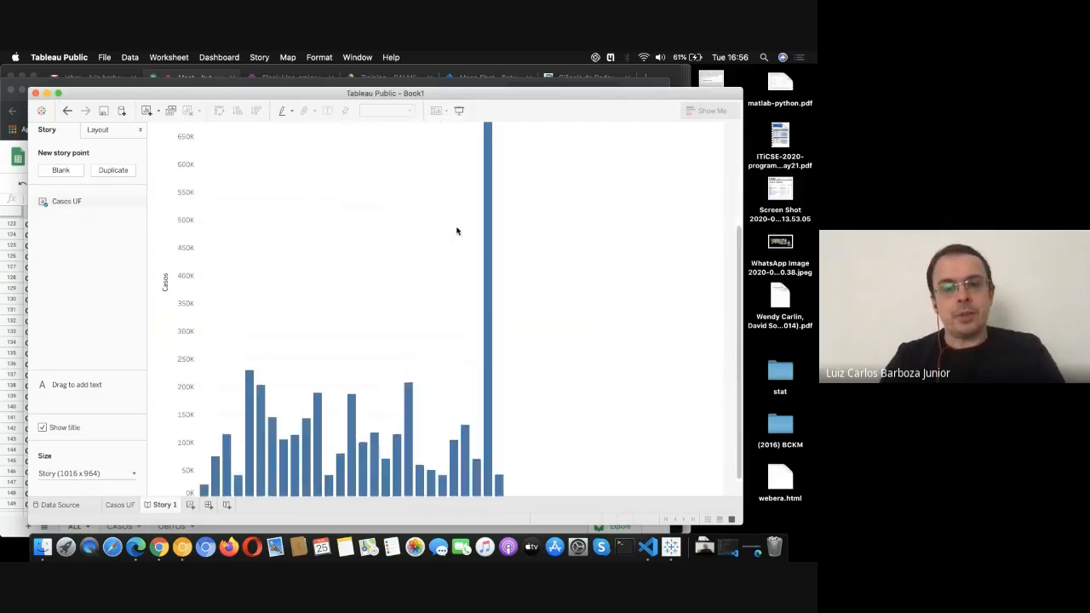
pyautogui.write('Hoje SP ainda com o maior nu')
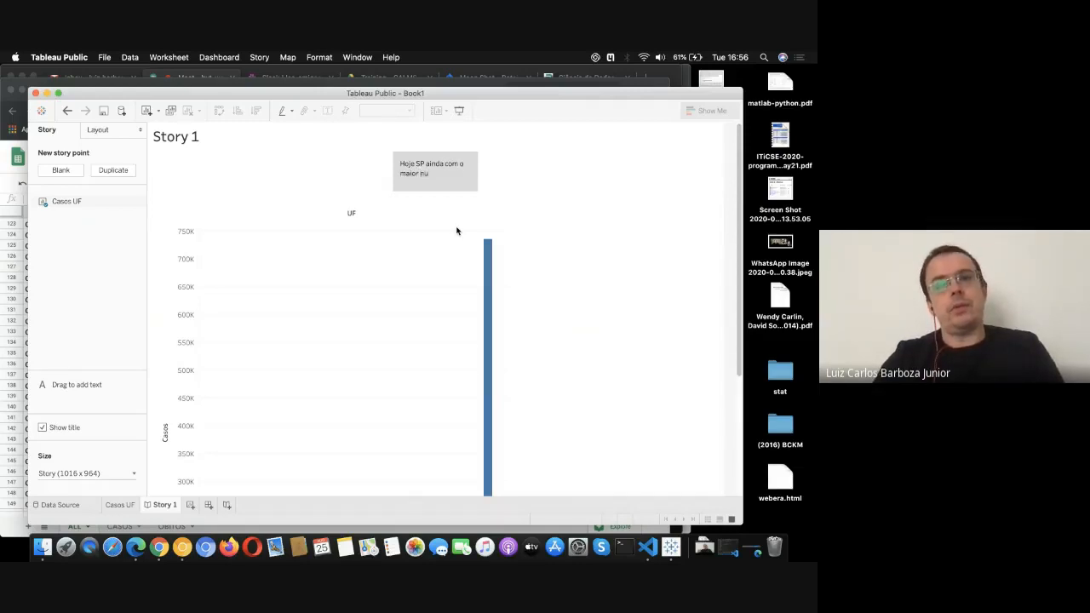
pyautogui.write('asos do BR')
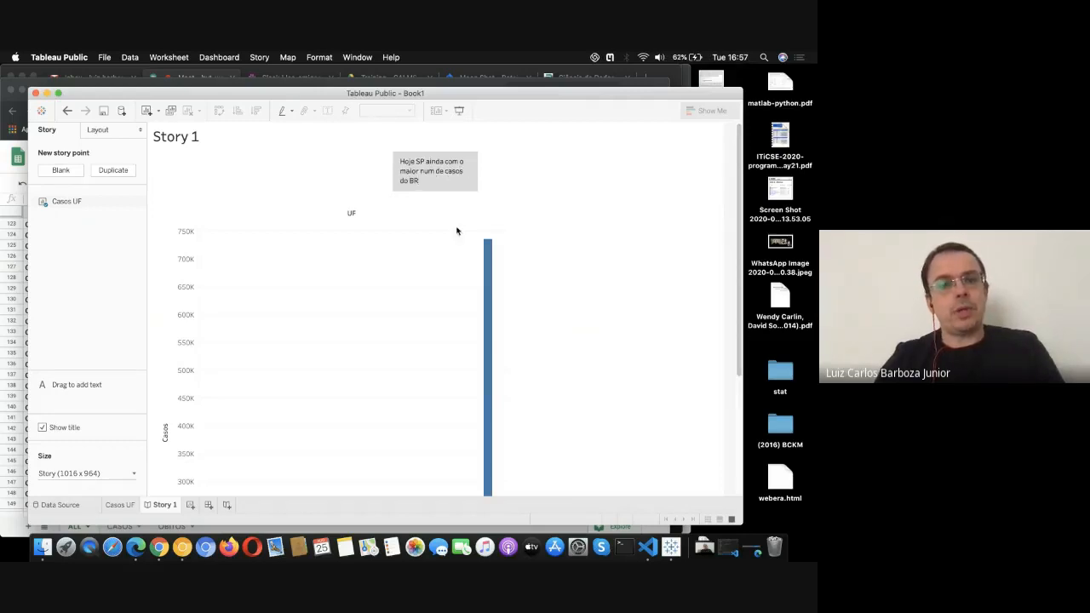
pyautogui.scroll(-5, 438, 255)
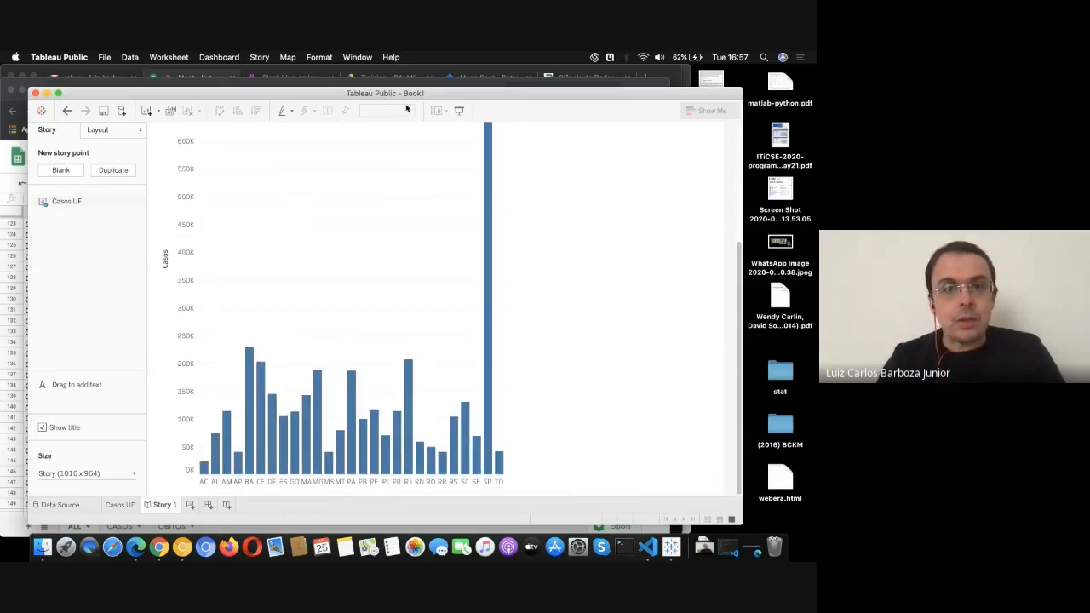
pyautogui.scroll(5, 487, 209)
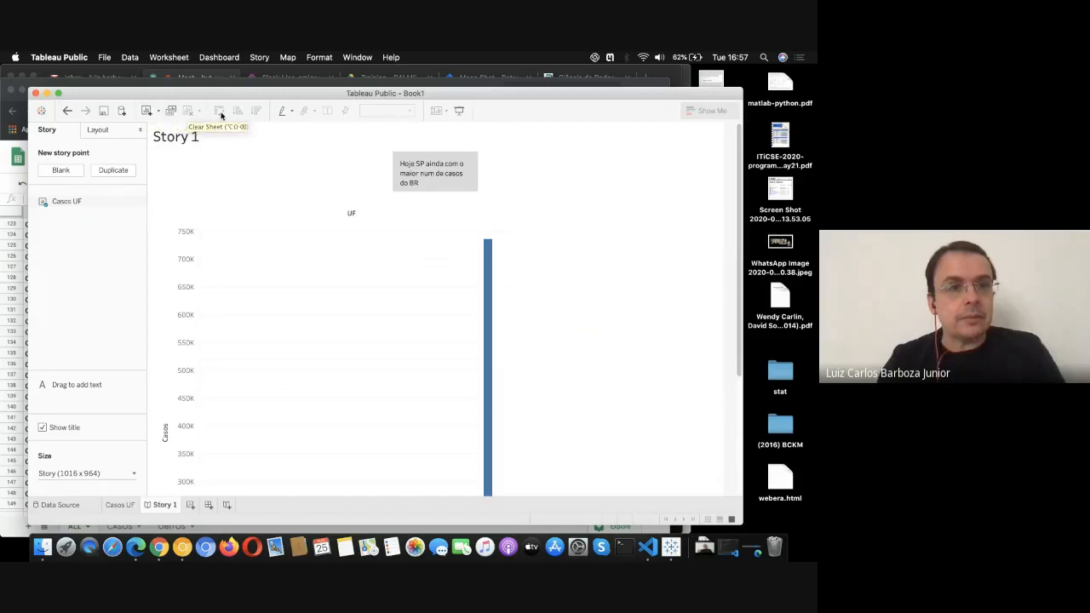
# Step: Add a second story point with the Casos UF sheet and the caption "Estados no NE seguem na cola como BA e CE"
pyautogui.click(60, 170)
pyautogui.moveTo(66, 202); pyautogui.dragTo(329, 289)
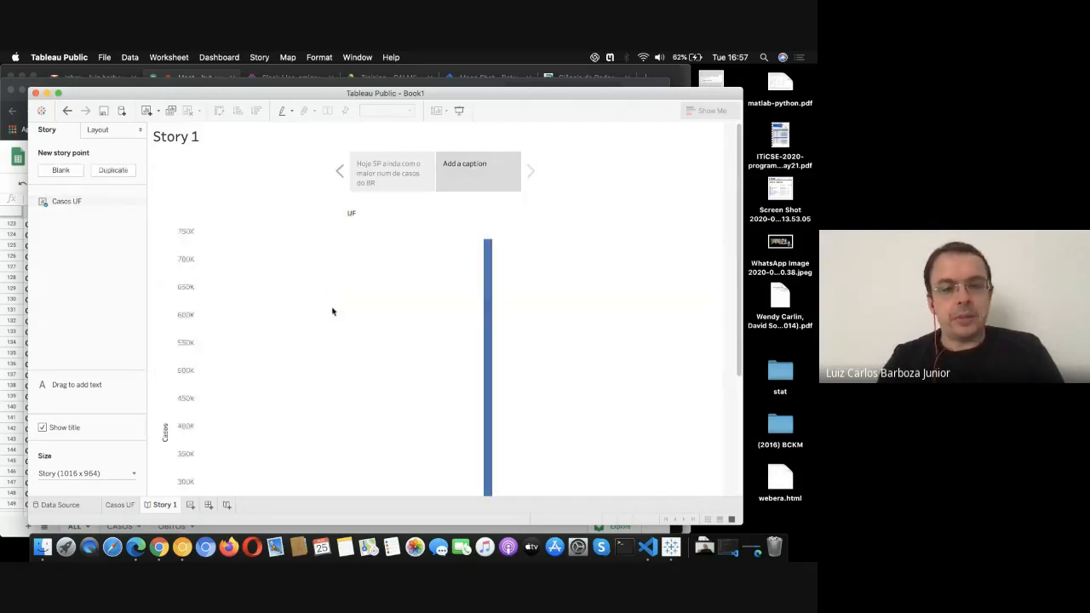
pyautogui.scroll(-5, 332, 312)
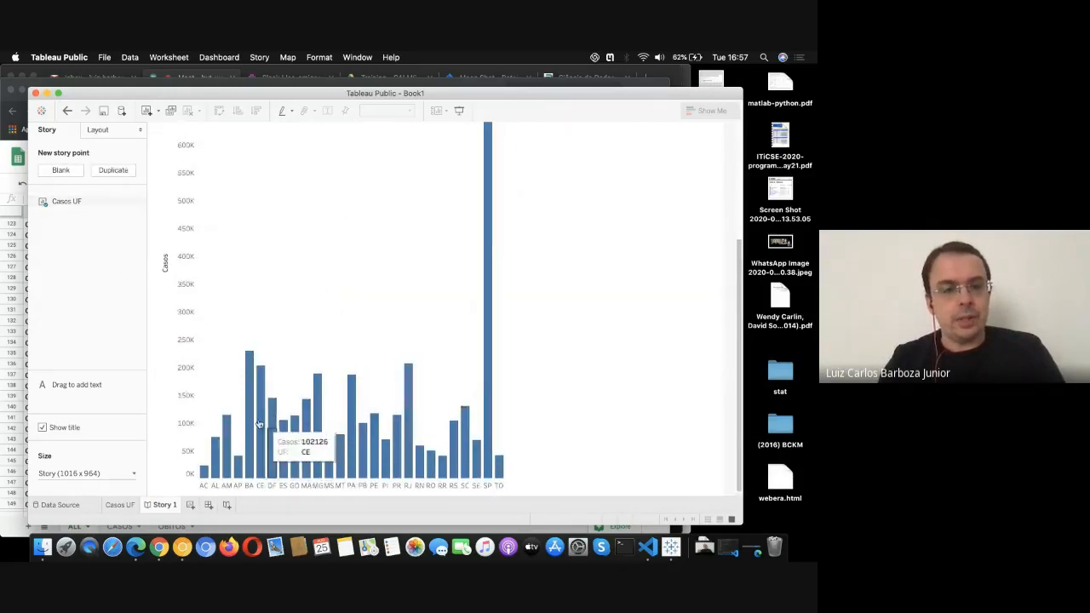
pyautogui.scroll(1, 282, 346)
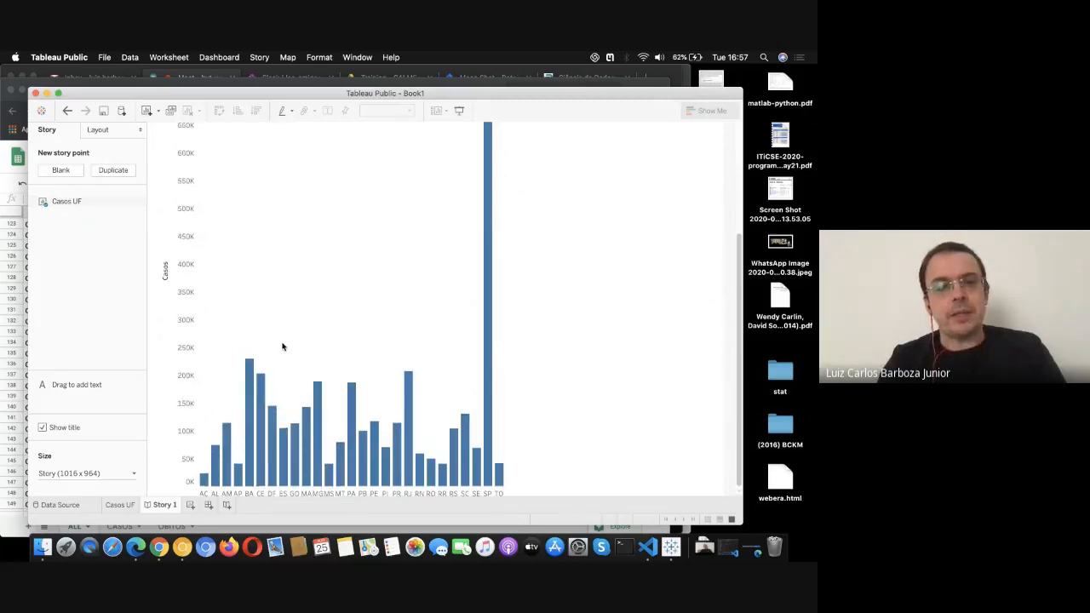
pyautogui.scroll(5, 283, 347)
pyautogui.doubleClick(460, 163)
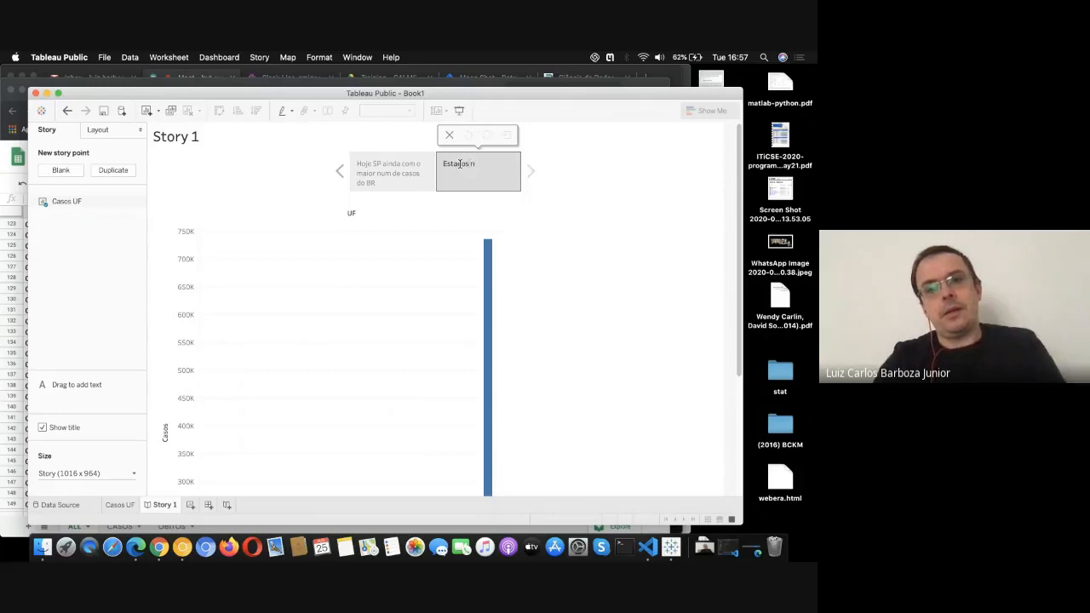
pyautogui.write('Estados no NE seguem ')
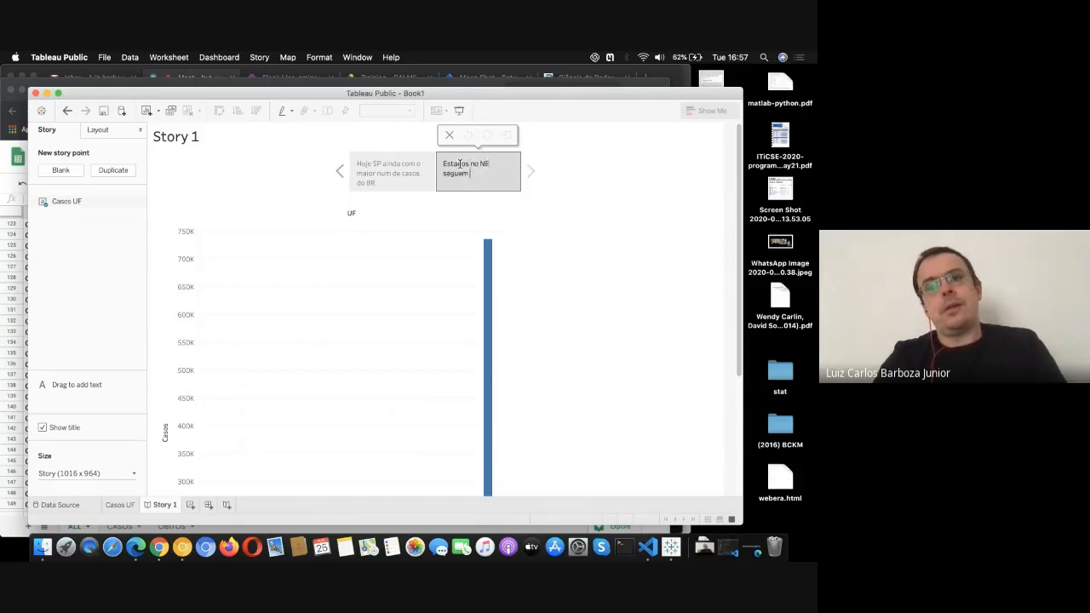
pyautogui.write('na cola como B')
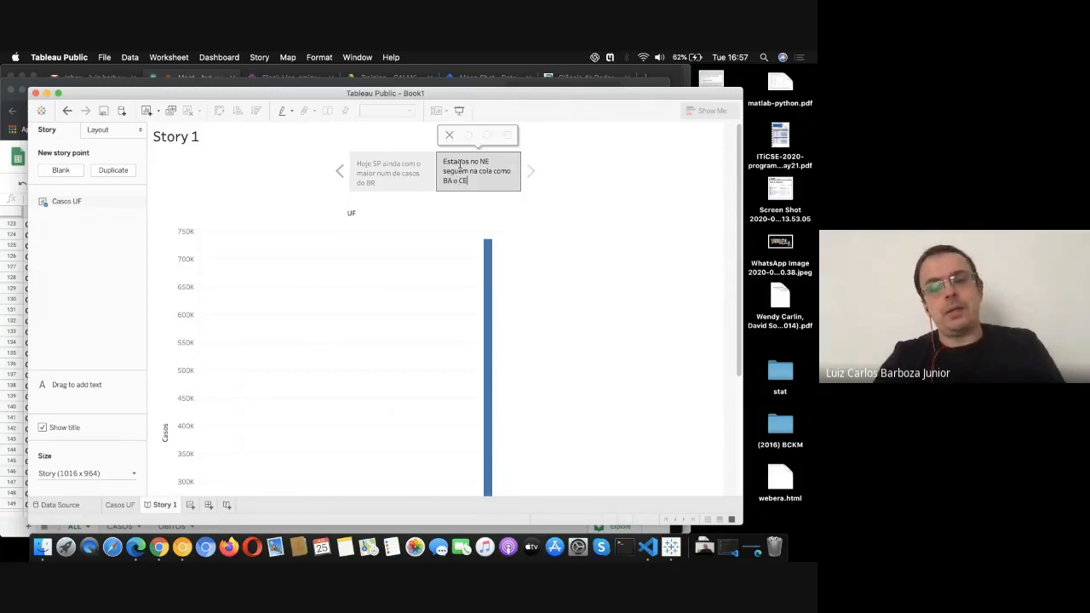
pyautogui.write('A e CE')
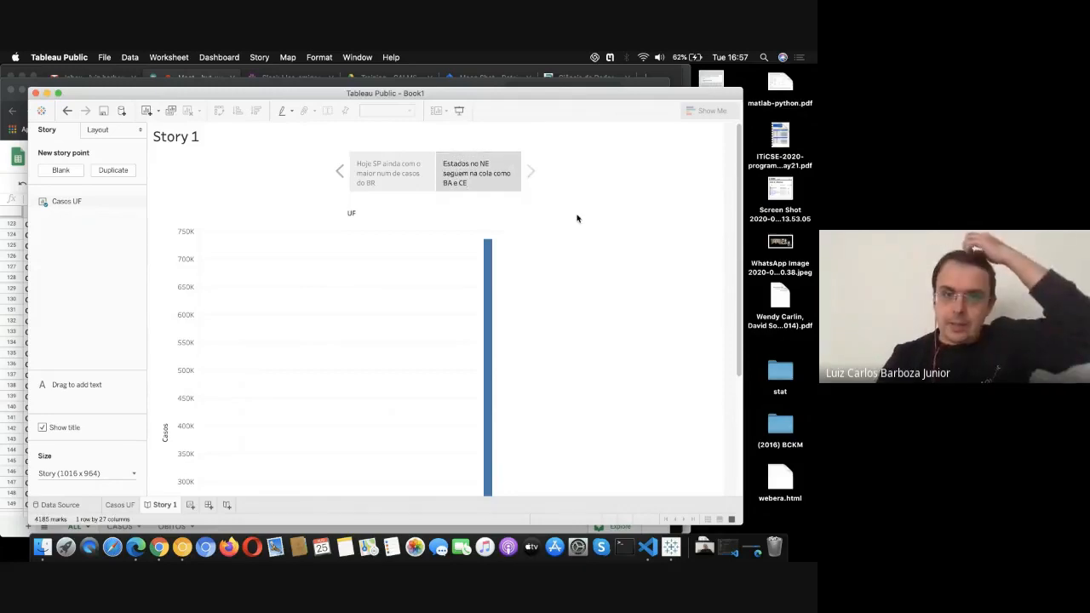
# Step: Present the story full screen from its first point, advance to the second point, and return to editing
pyautogui.click(339, 170)
pyautogui.click(458, 116)
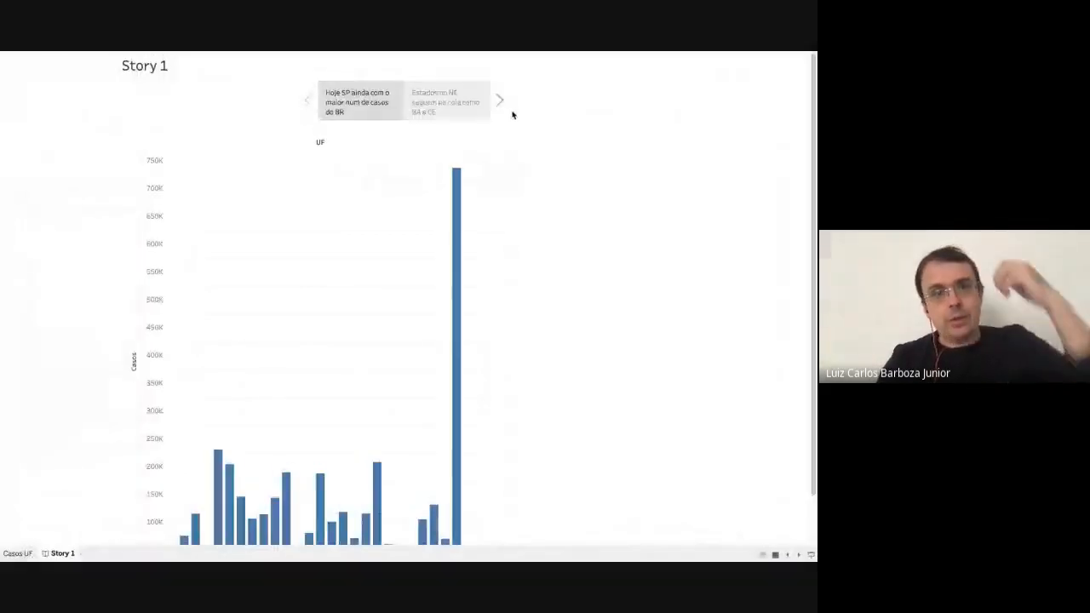
pyautogui.click(499, 101)
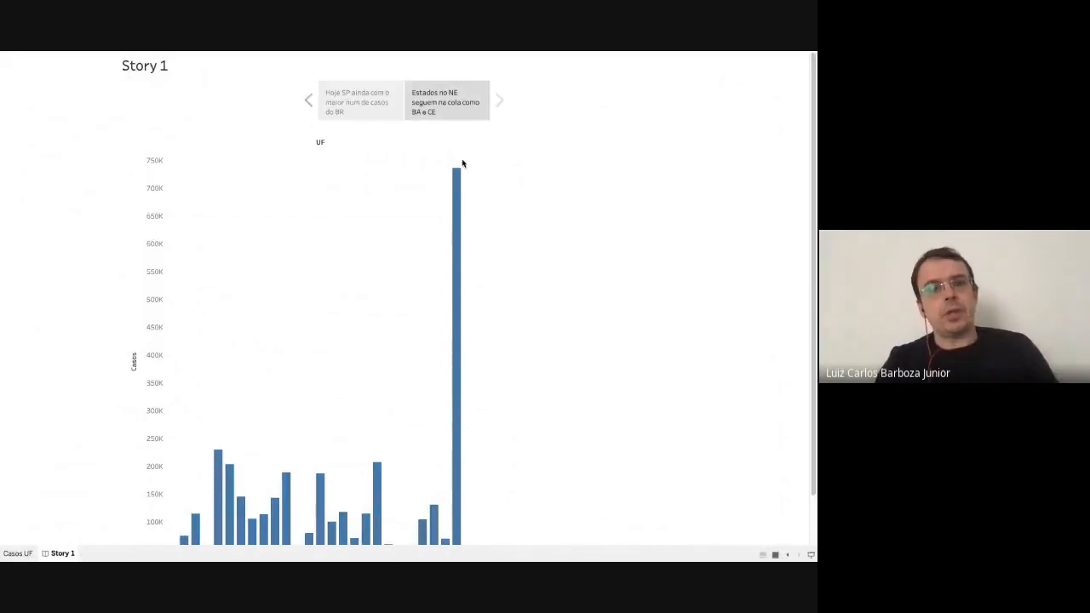
pyautogui.press('Escape')
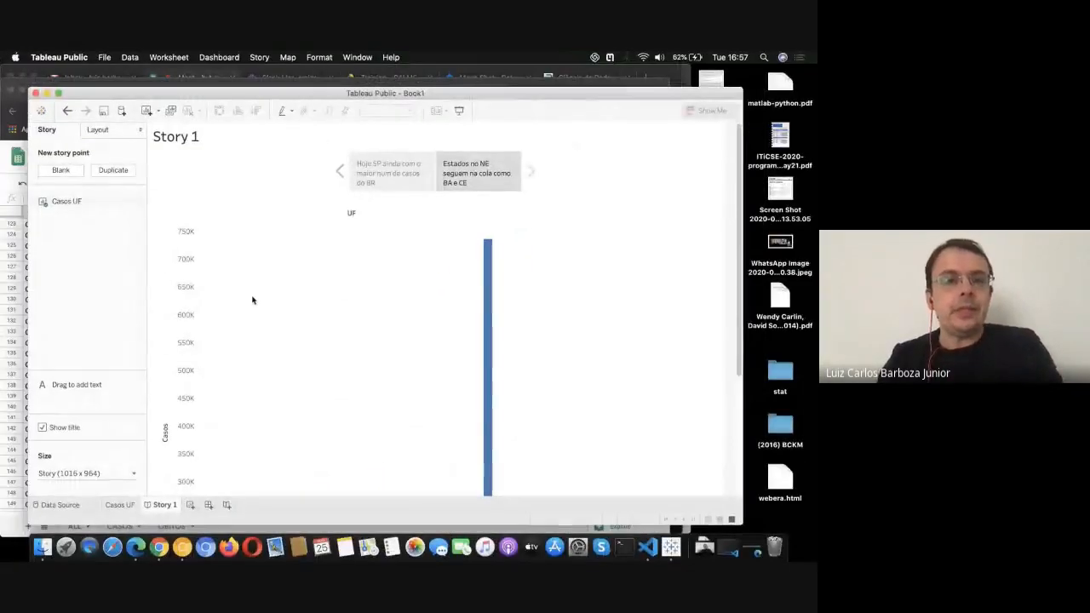
pyautogui.scroll(-5, 252, 300)
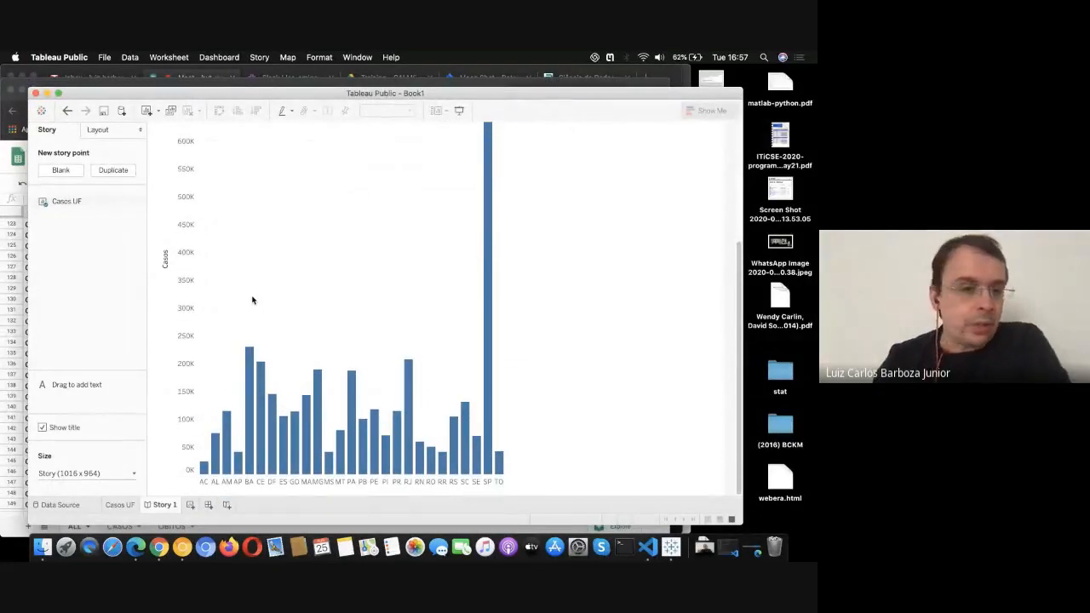
# Step: Create a new worksheet and place the sum of Novos on the rows
pyautogui.click(190, 505)
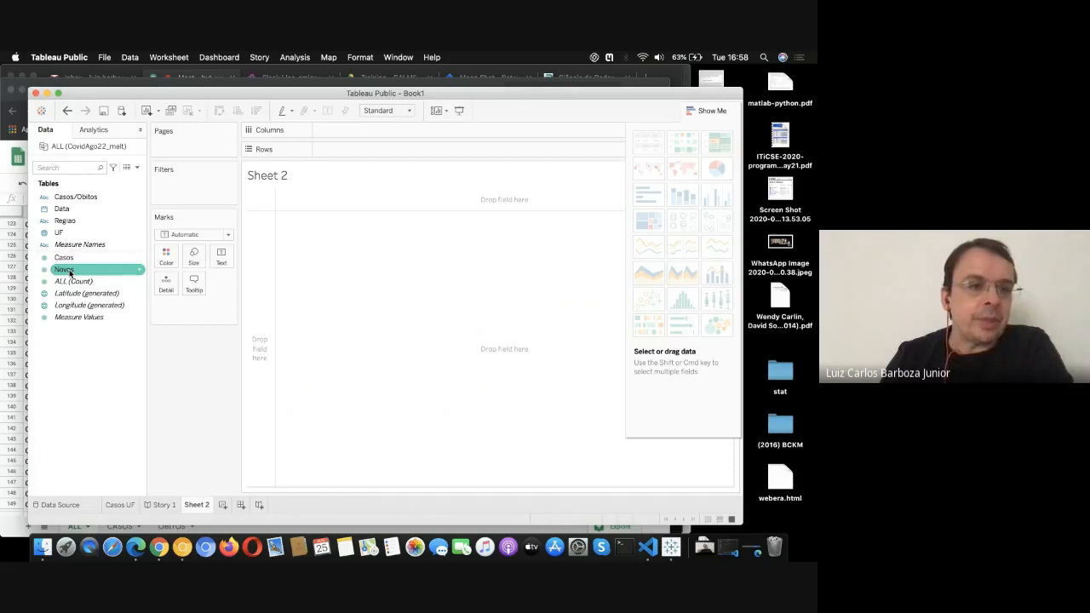
pyautogui.moveTo(70, 271); pyautogui.dragTo(349, 153)
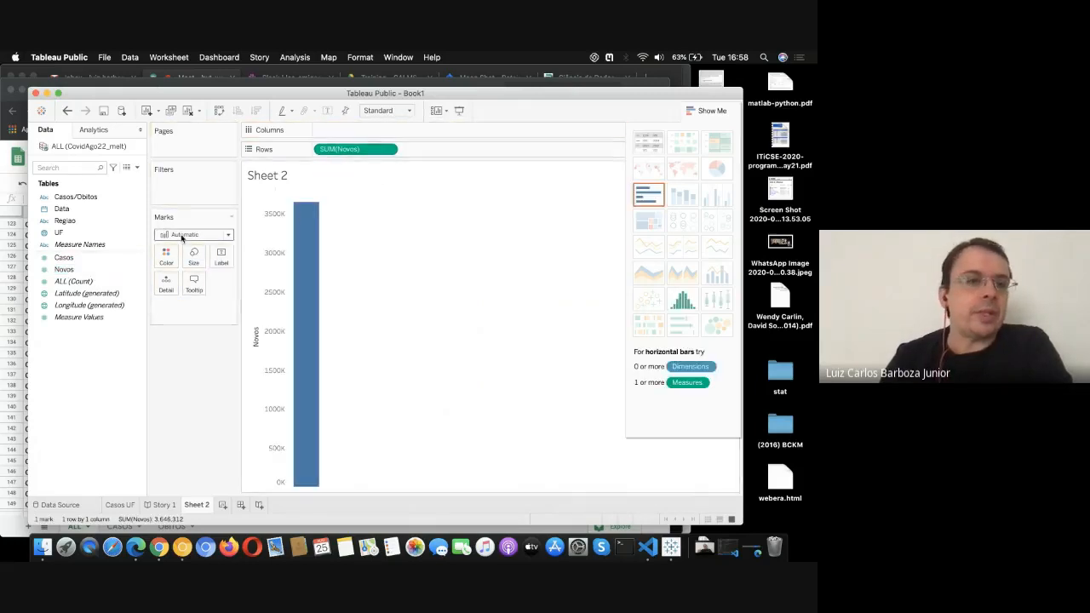
# Step: Place Data on the columns and show it as continuous days to plot Novos over time
pyautogui.moveTo(53, 209); pyautogui.dragTo(329, 130)
pyautogui.click(387, 129)
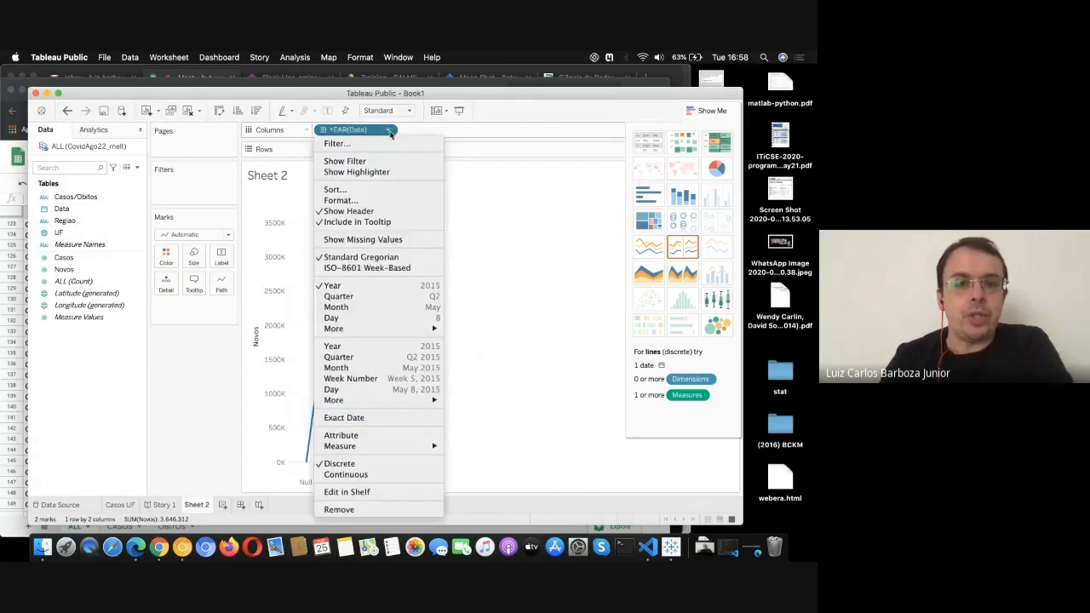
pyautogui.click(375, 389)
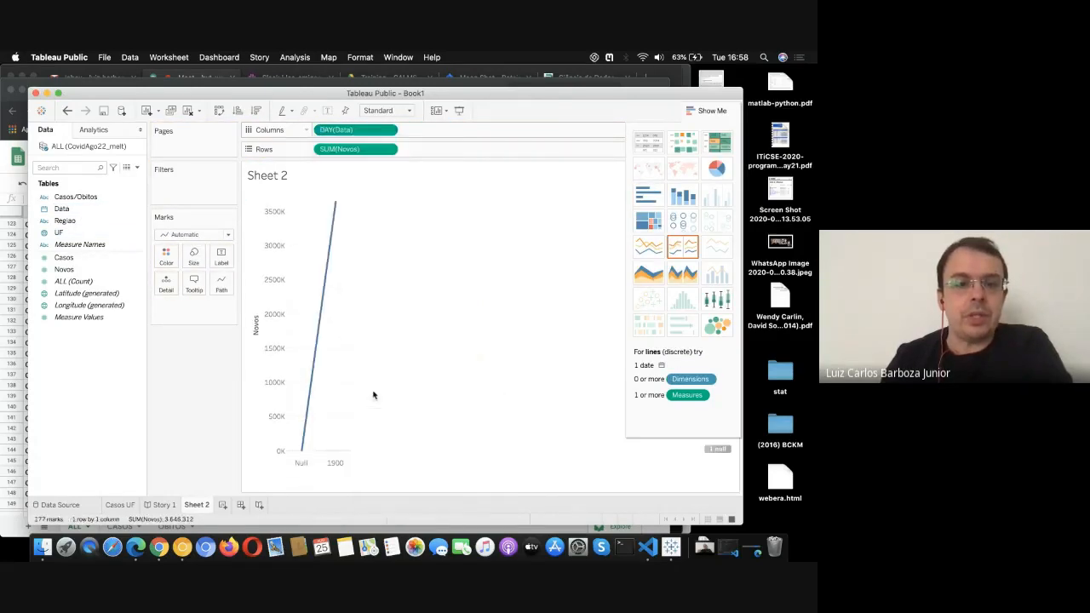
# Step: Filter Casos/Obitos to keep only Obitos and hide the chart type suggestions
pyautogui.moveTo(86, 197); pyautogui.dragTo(174, 198)
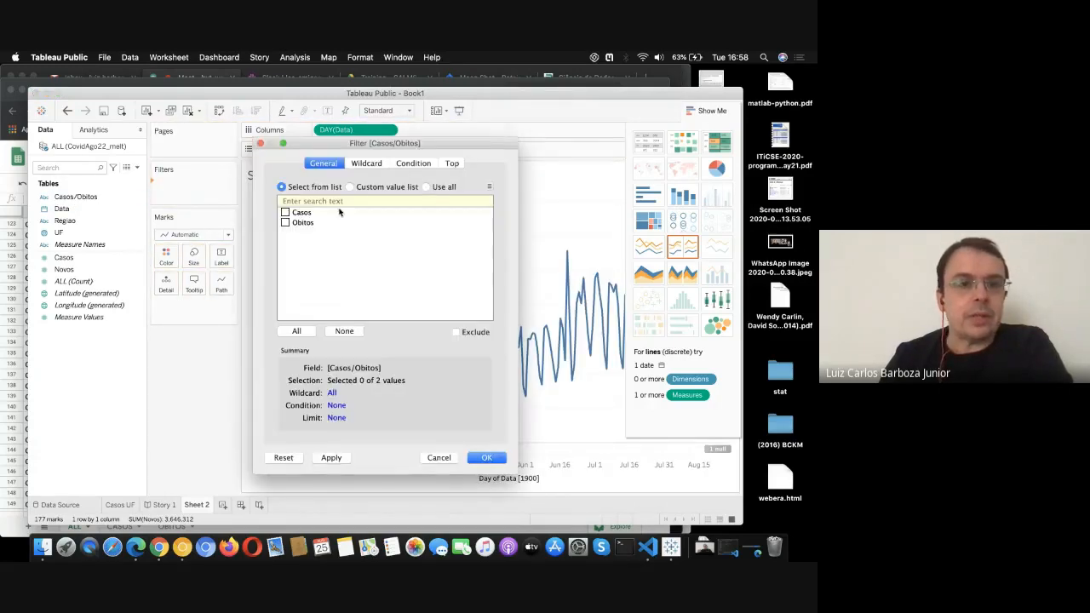
pyautogui.click(303, 222)
pyautogui.click(285, 223)
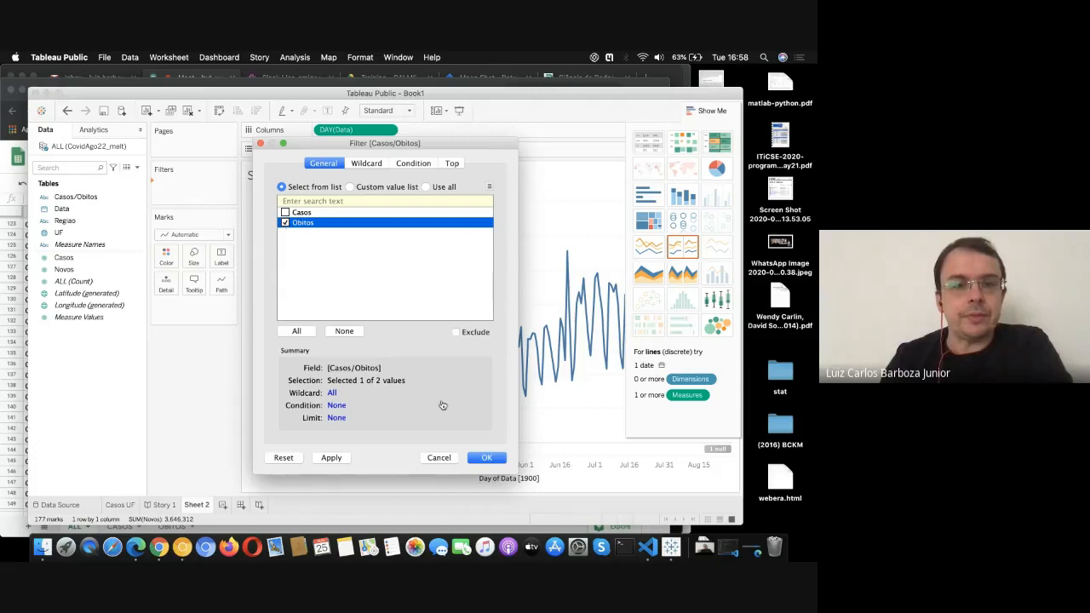
pyautogui.click(487, 457)
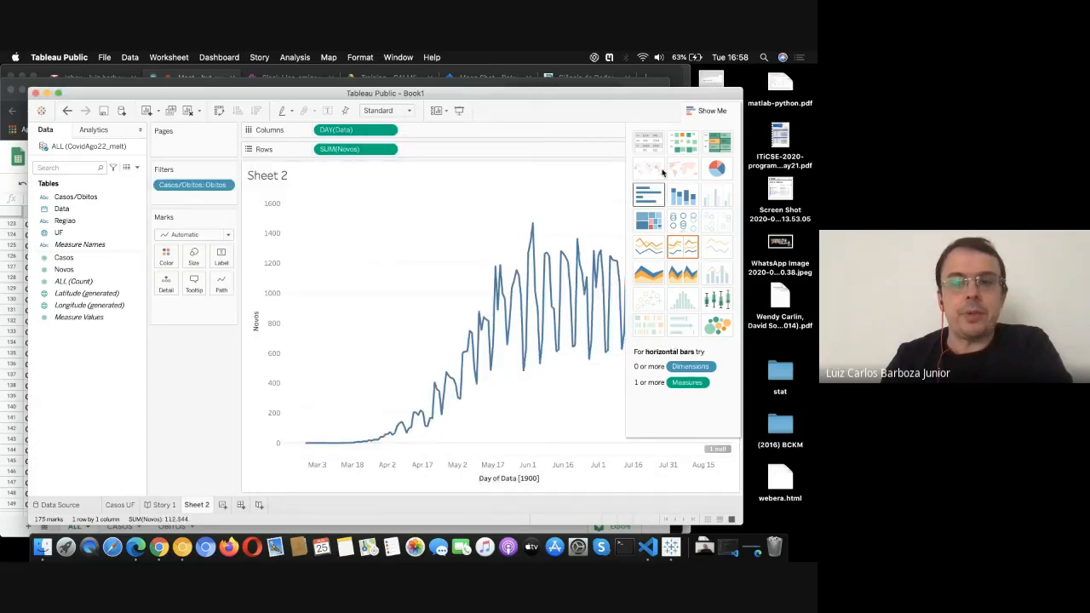
pyautogui.click(715, 114)
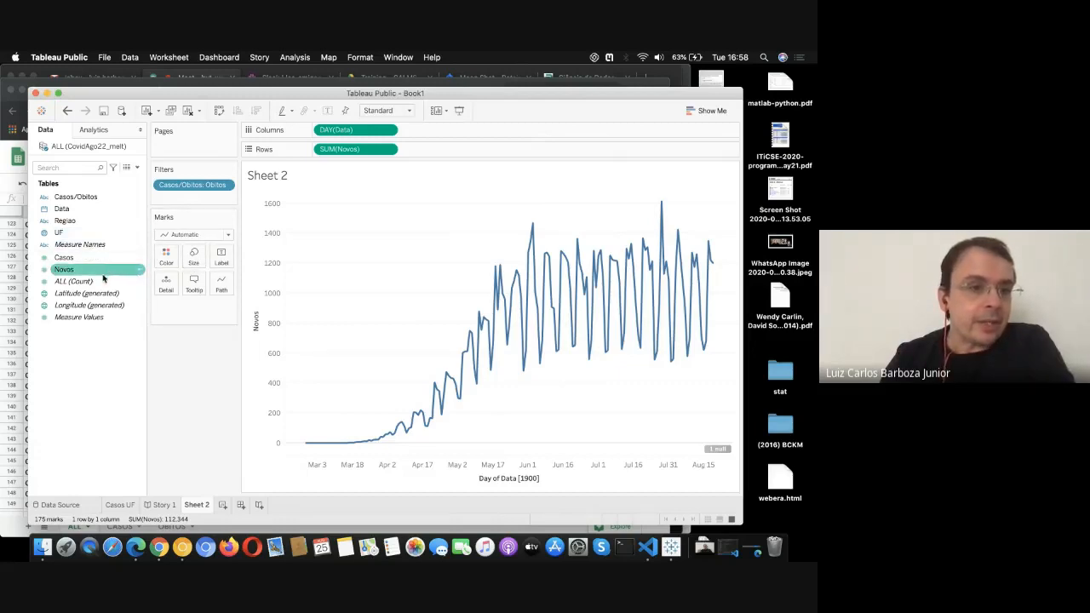
# Step: Try a second sum of Novos on the rows, and remove the duplicate
pyautogui.moveTo(95, 270); pyautogui.dragTo(435, 153)
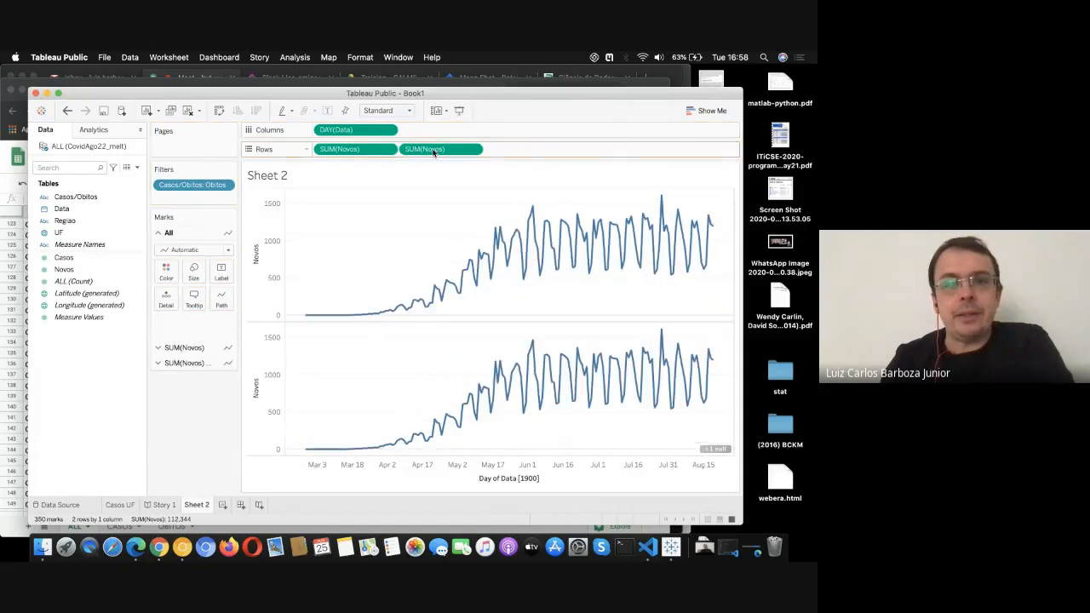
pyautogui.click(712, 109)
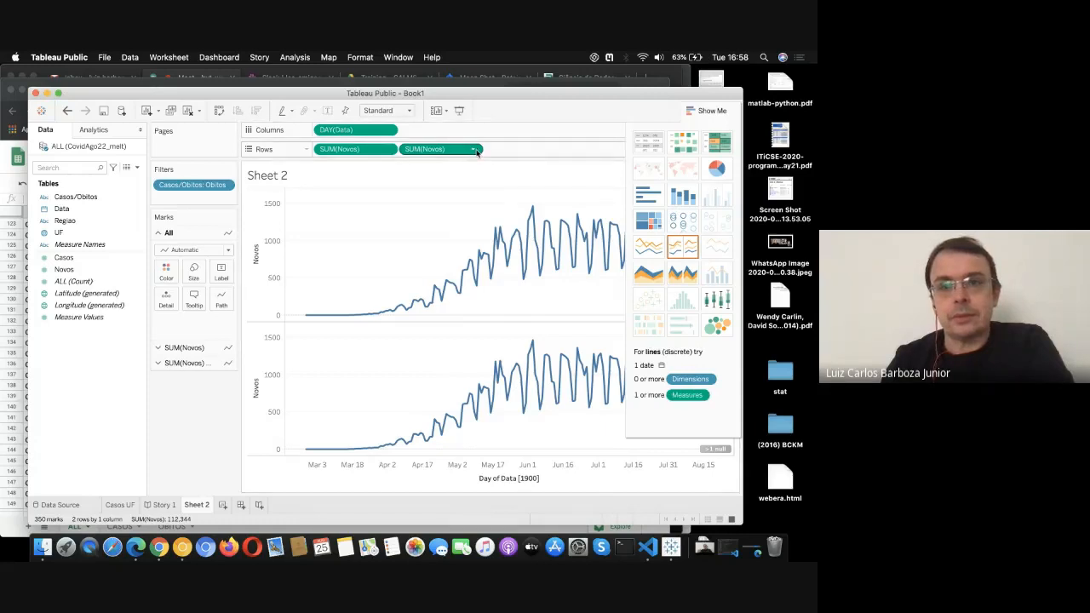
pyautogui.click(694, 111)
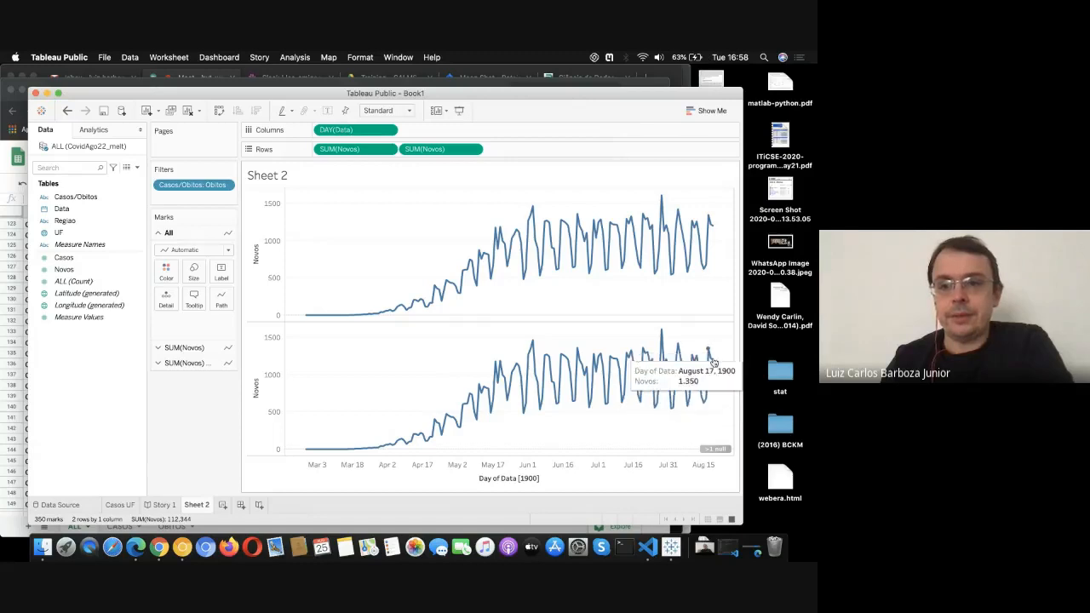
pyautogui.moveTo(388, 152); pyautogui.dragTo(587, 169)
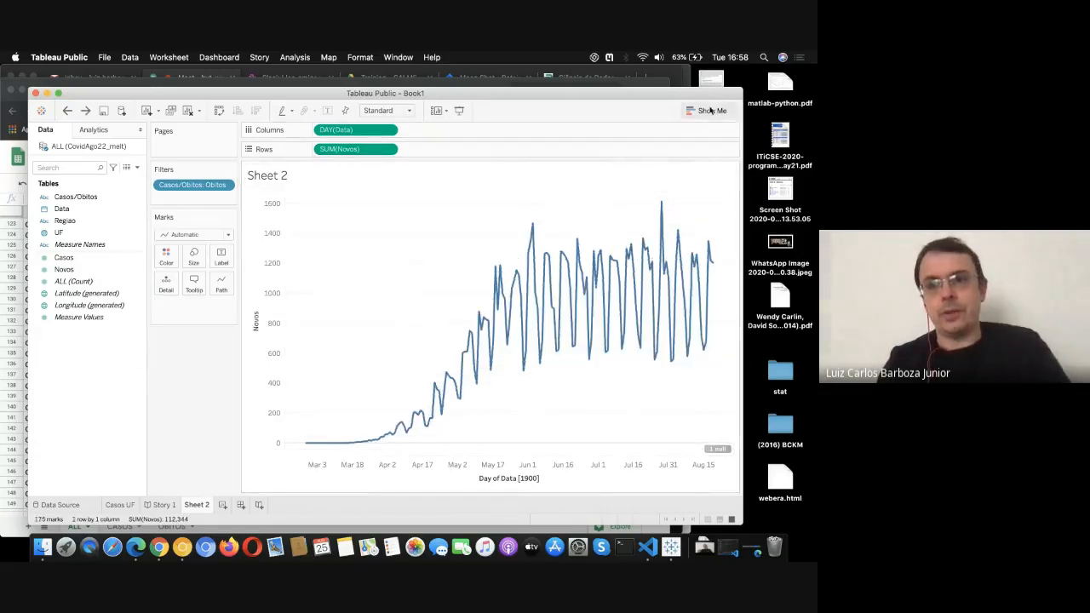
# Step: Try the discrete lines chart type on the Novos chart and undo it
pyautogui.click(711, 111)
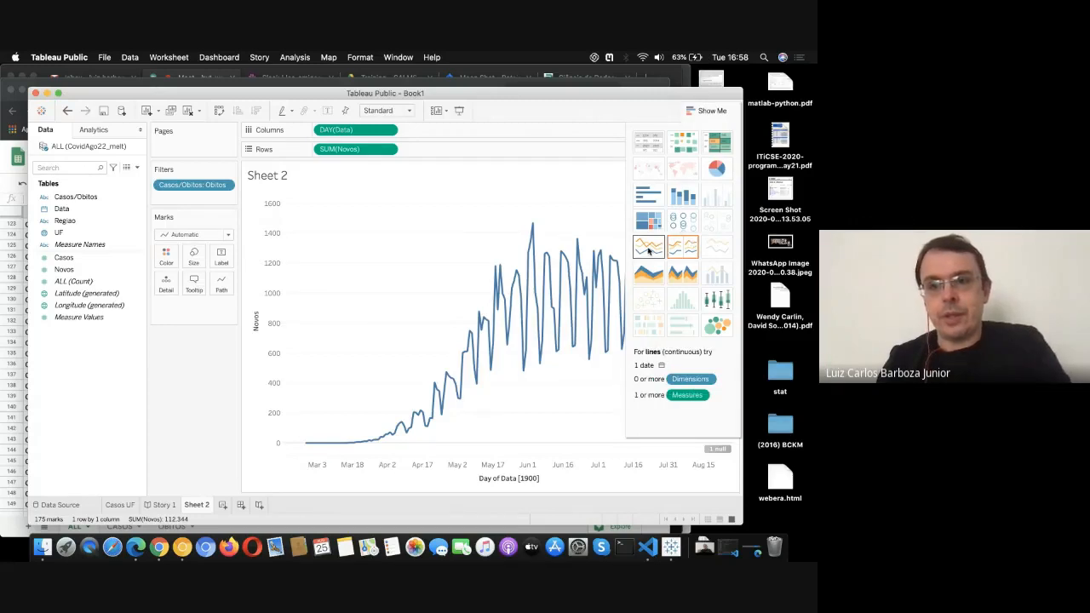
pyautogui.click(684, 248)
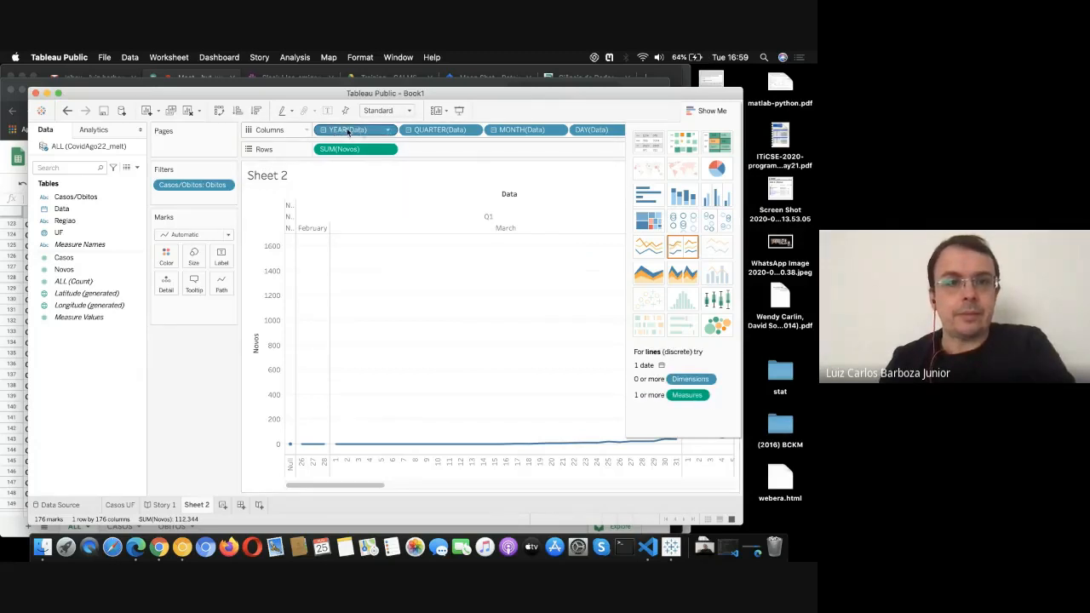
pyautogui.press('super+z')
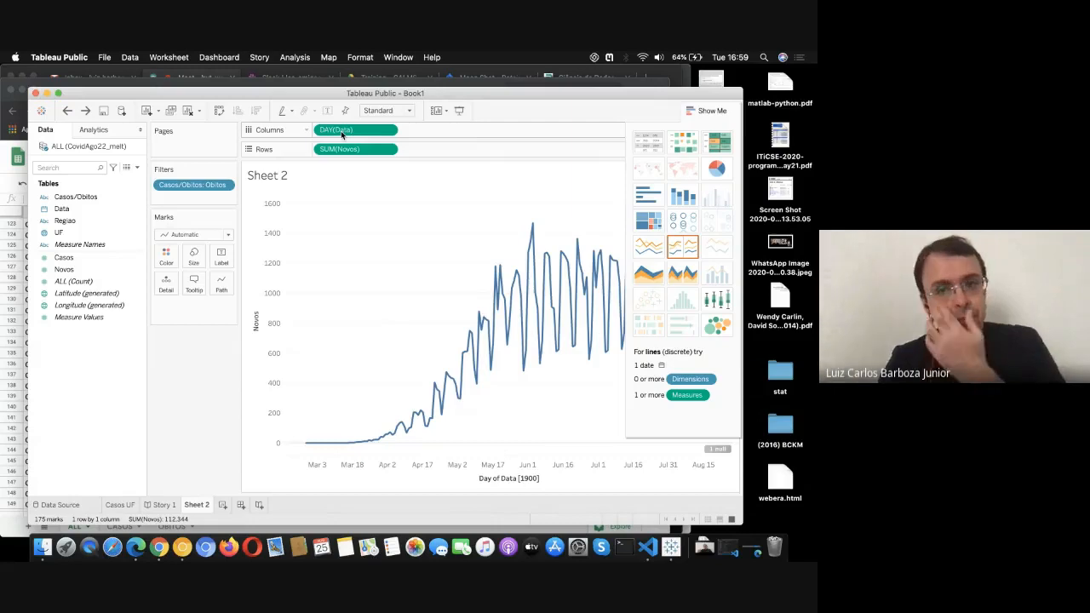
# Step: Convert Novos on the rows to a dimension and filter UF to keep only SP
pyautogui.click(389, 150)
pyautogui.click(387, 241)
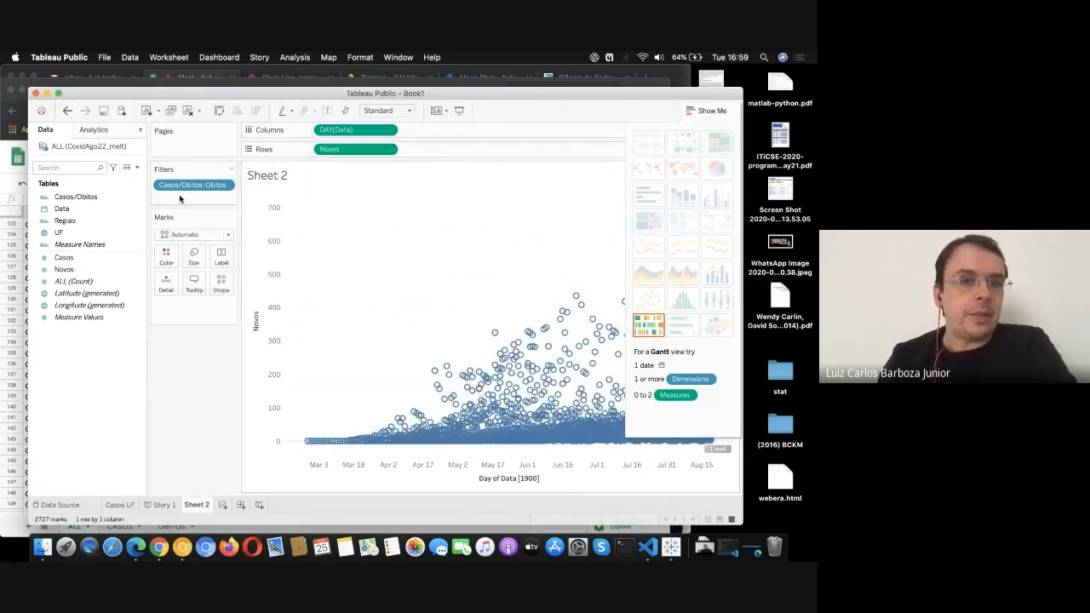
pyautogui.click(93, 198)
pyautogui.moveTo(58, 233); pyautogui.dragTo(182, 205)
pyautogui.scroll(-5, 304, 290)
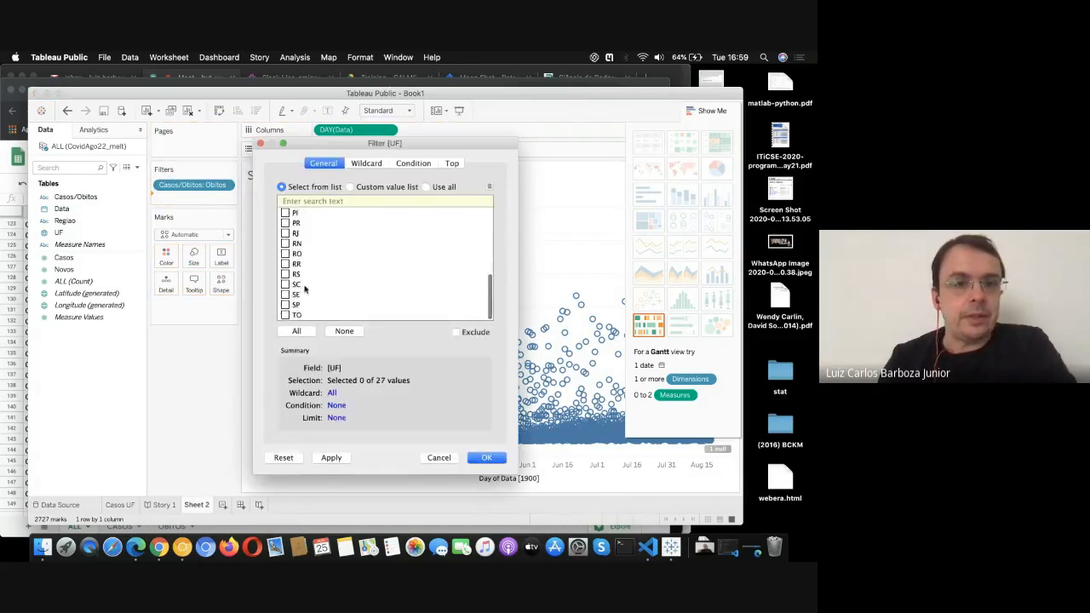
pyautogui.click(286, 305)
pyautogui.click(482, 457)
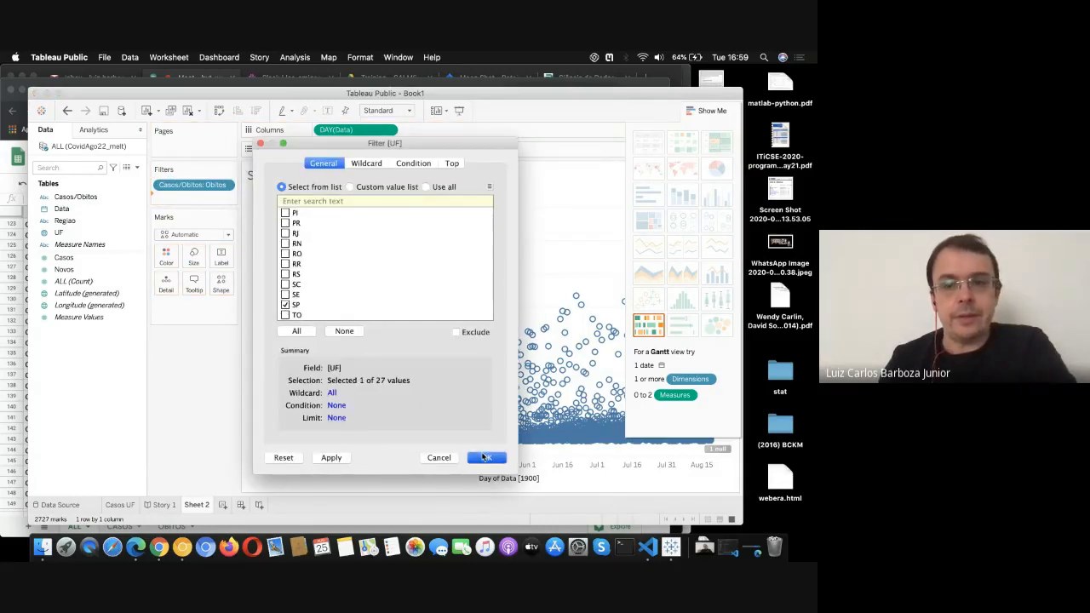
# Step: Remove Data from the columns, place it there again, and set it to continuous days
pyautogui.click(389, 150)
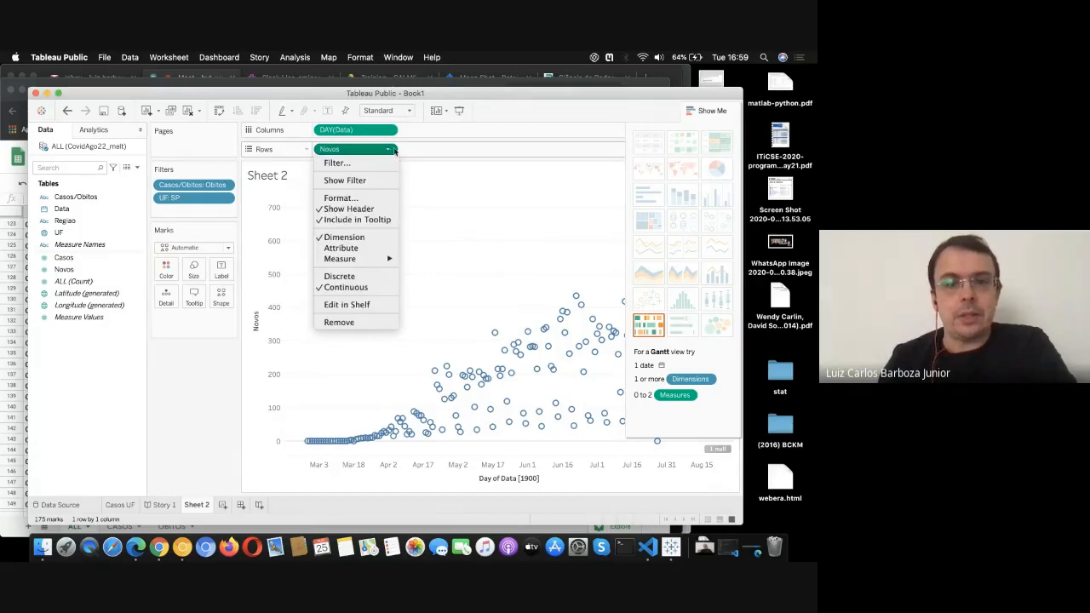
pyautogui.click(407, 140)
pyautogui.click(387, 130)
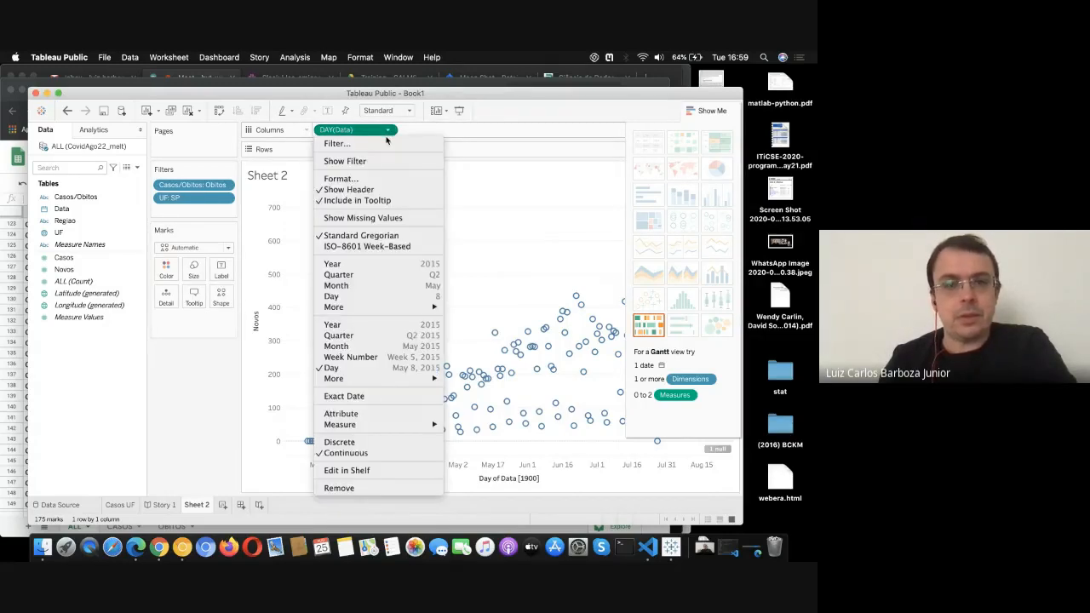
pyautogui.click(339, 488)
pyautogui.moveTo(64, 209); pyautogui.dragTo(358, 130)
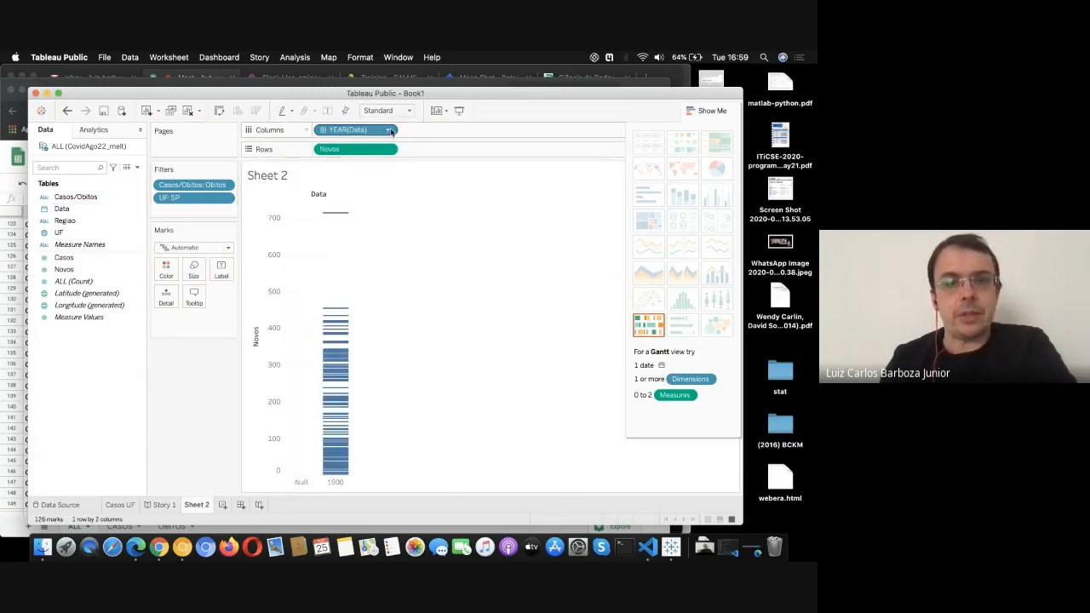
pyautogui.click(389, 130)
pyautogui.click(375, 389)
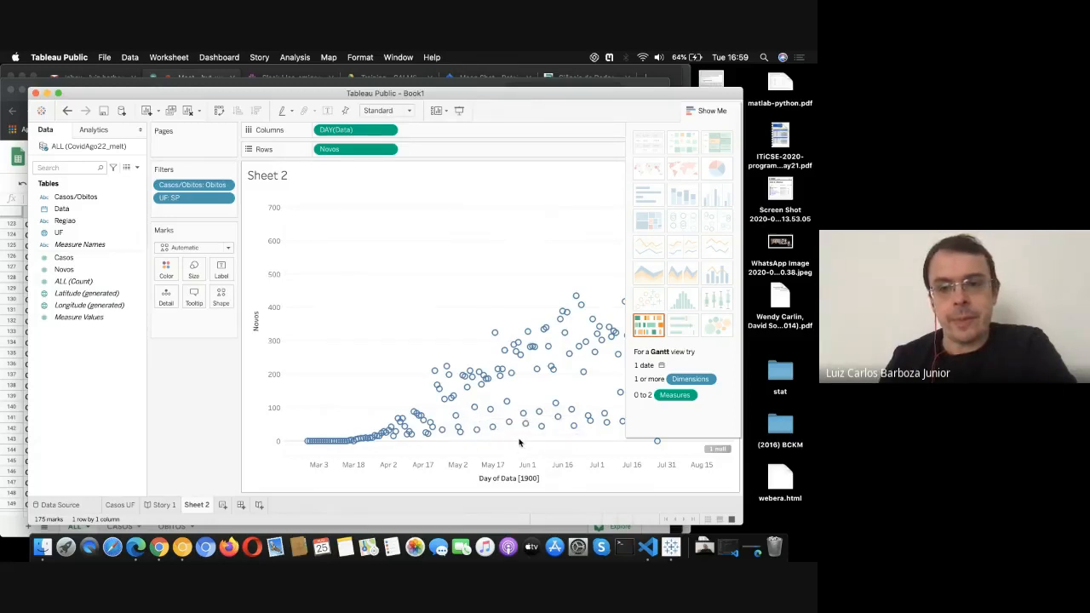
# Step: Set the mark type to Line and bring up the chart type suggestions
pyautogui.click(227, 248)
pyautogui.click(194, 285)
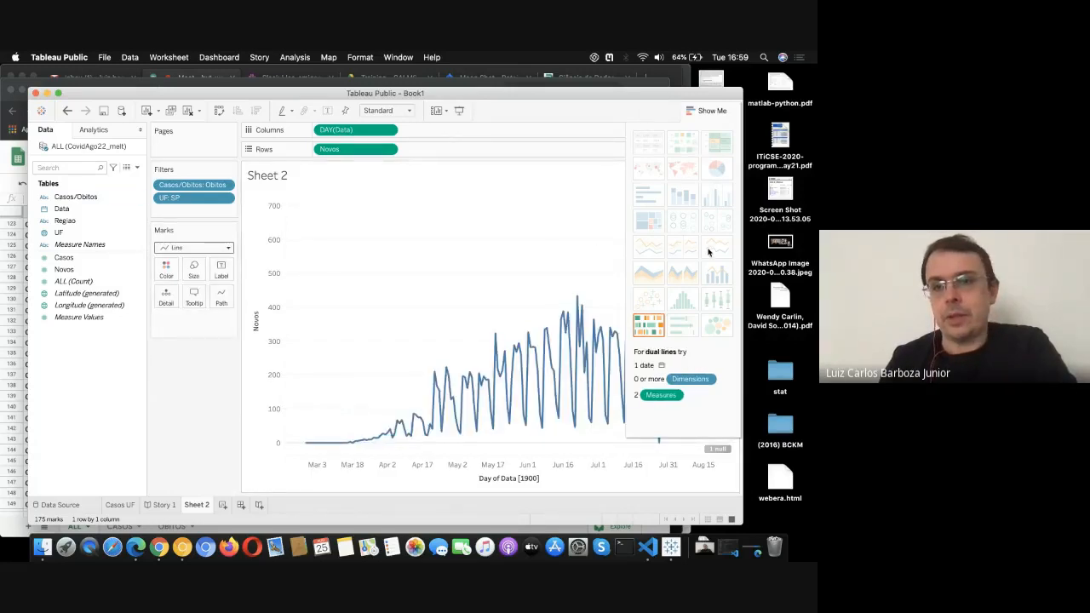
pyautogui.click(711, 111)
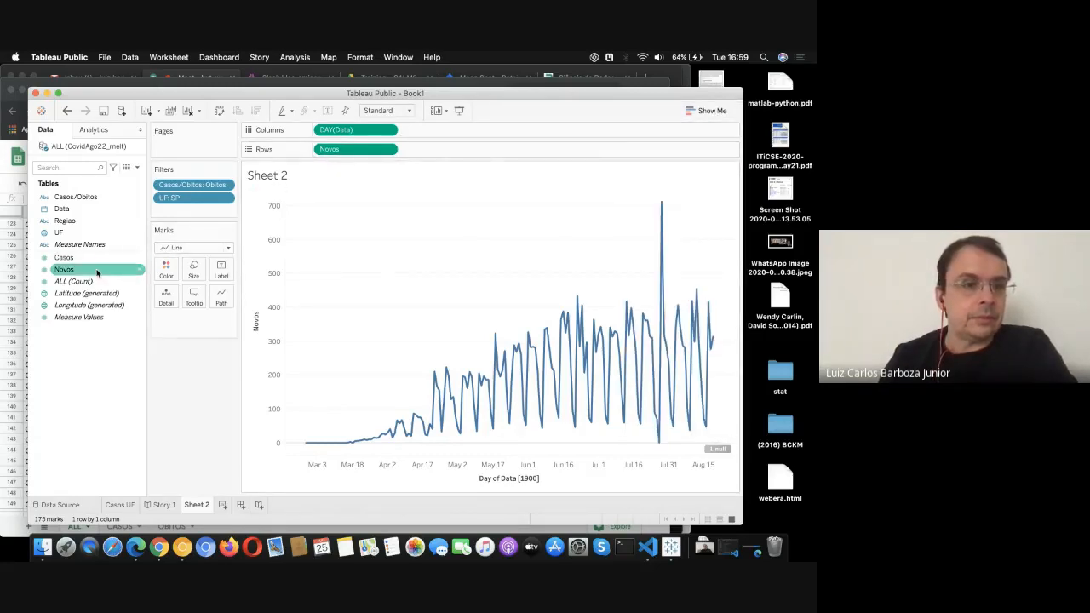
pyautogui.click(706, 110)
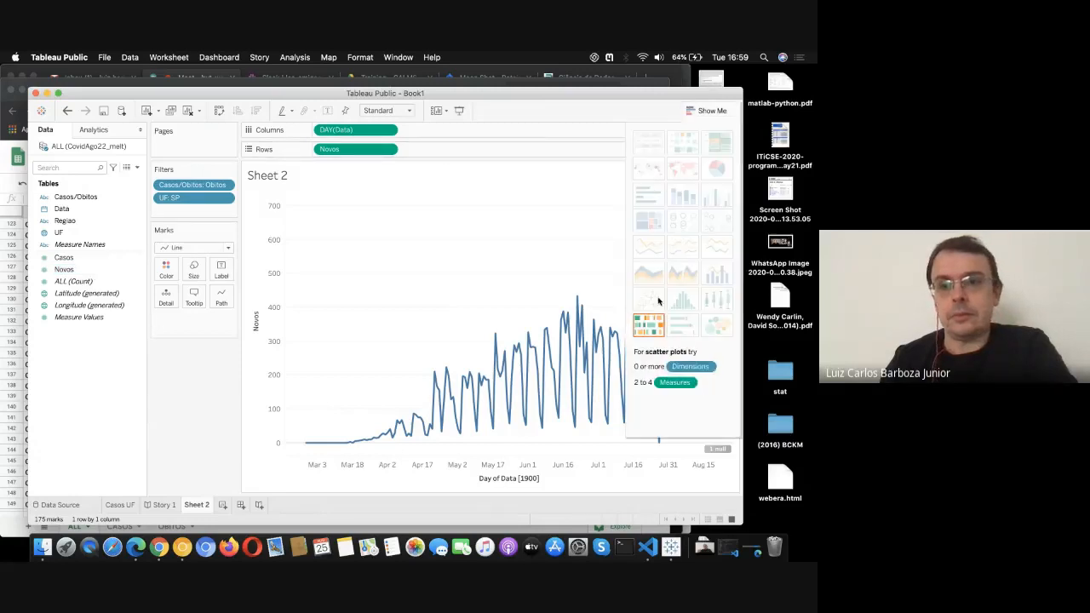
# Step: Switch to the IBMEC_Tableau slides in Chrome Canary, examine the Média Móvel example, and return to Tableau Public
pyautogui.click(181, 547)
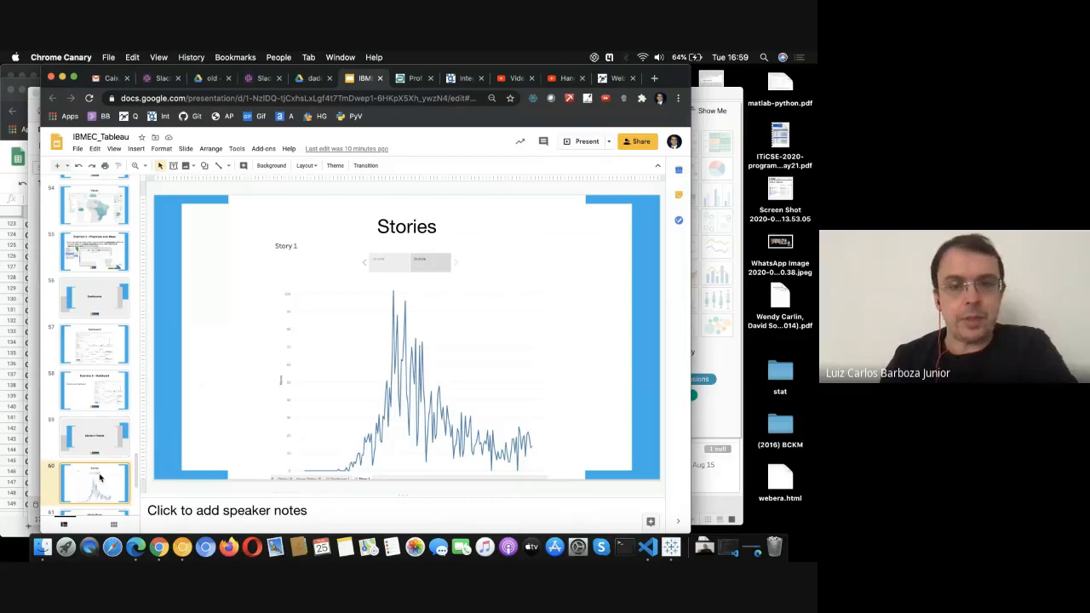
pyautogui.press('Down')
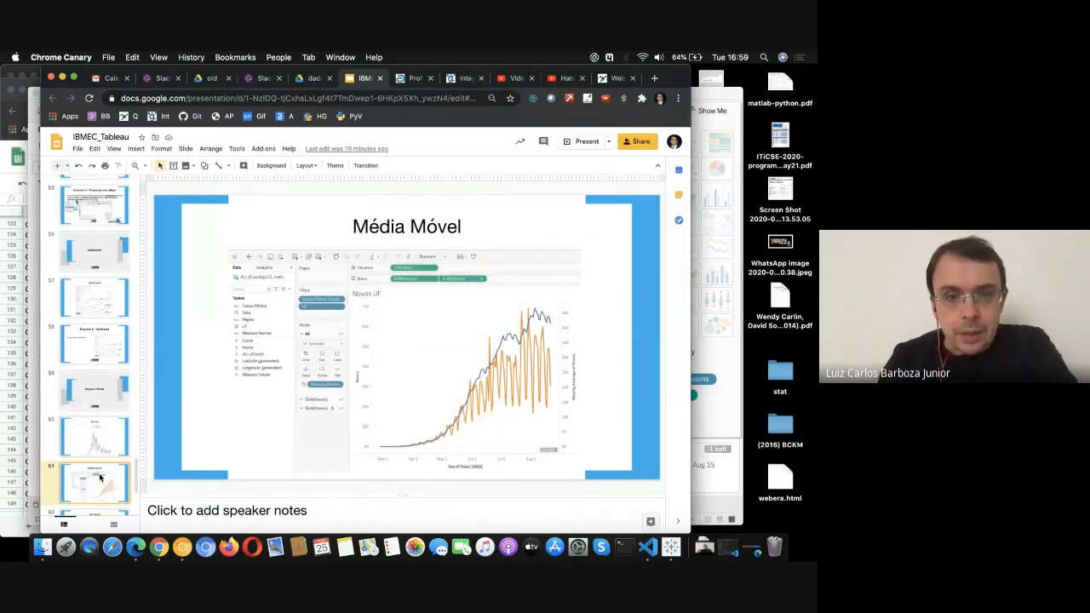
pyautogui.press('Down')
pyautogui.press('Up')
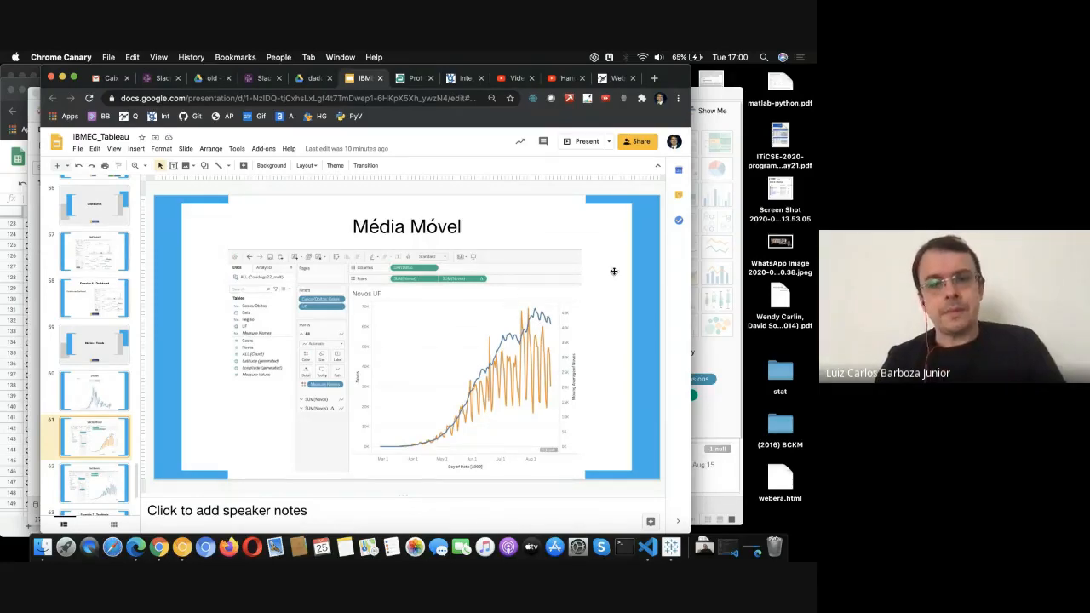
pyautogui.click(704, 200)
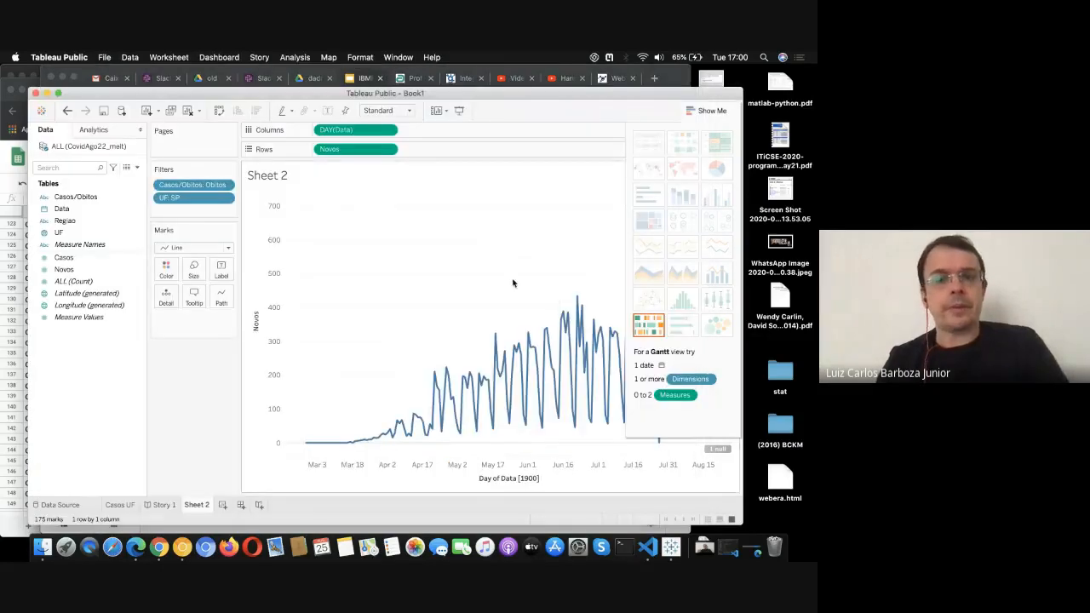
# Step: Add the sum of Novos to the marks detail twice, and move one copy to the rows beside Novos
pyautogui.click(712, 114)
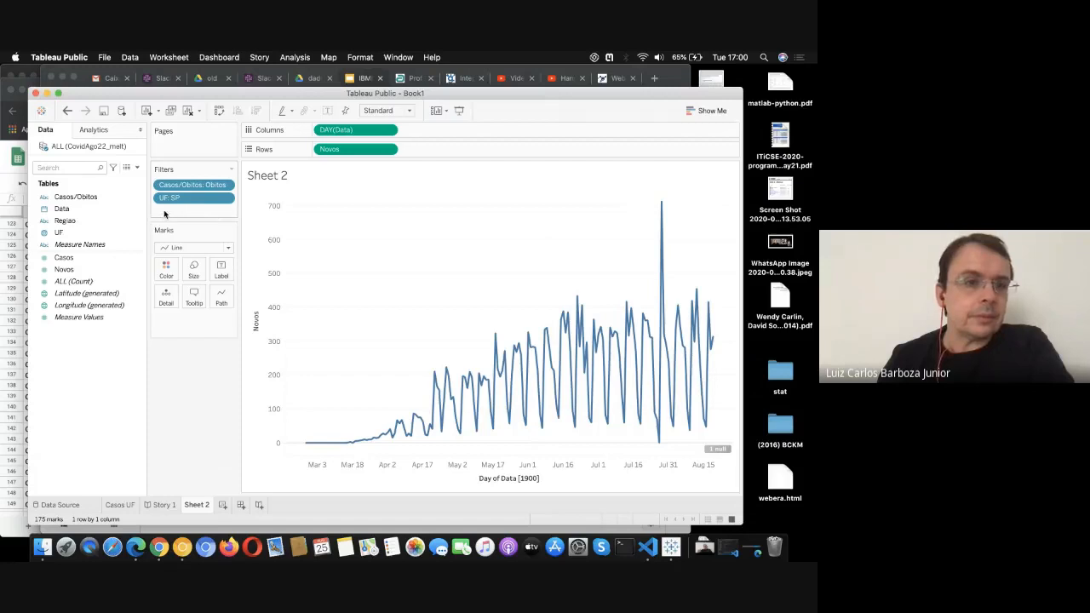
pyautogui.moveTo(68, 272); pyautogui.dragTo(204, 322)
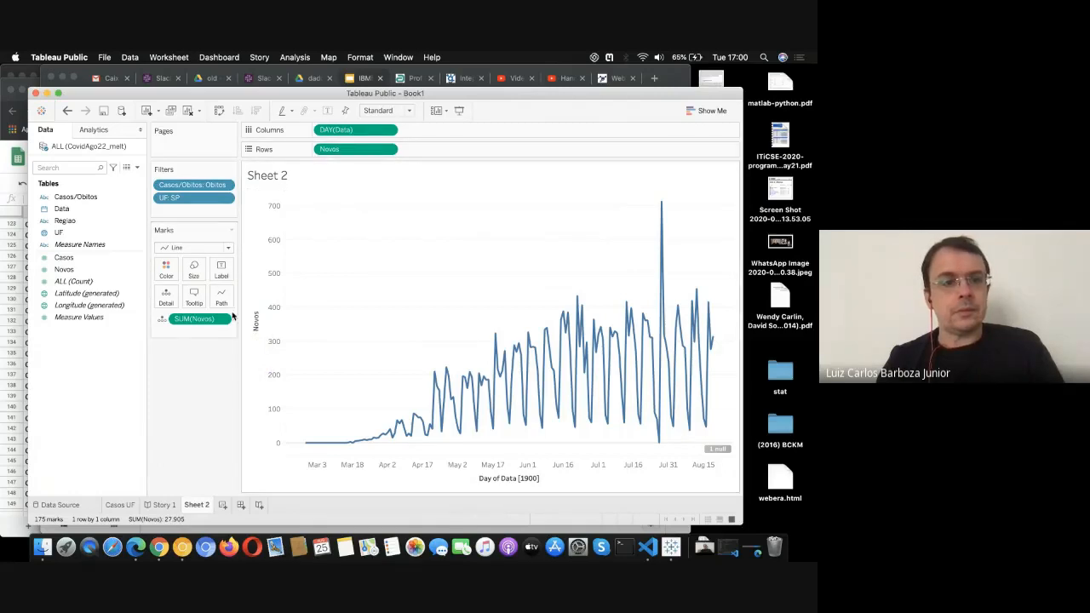
pyautogui.moveTo(64, 269); pyautogui.dragTo(191, 334)
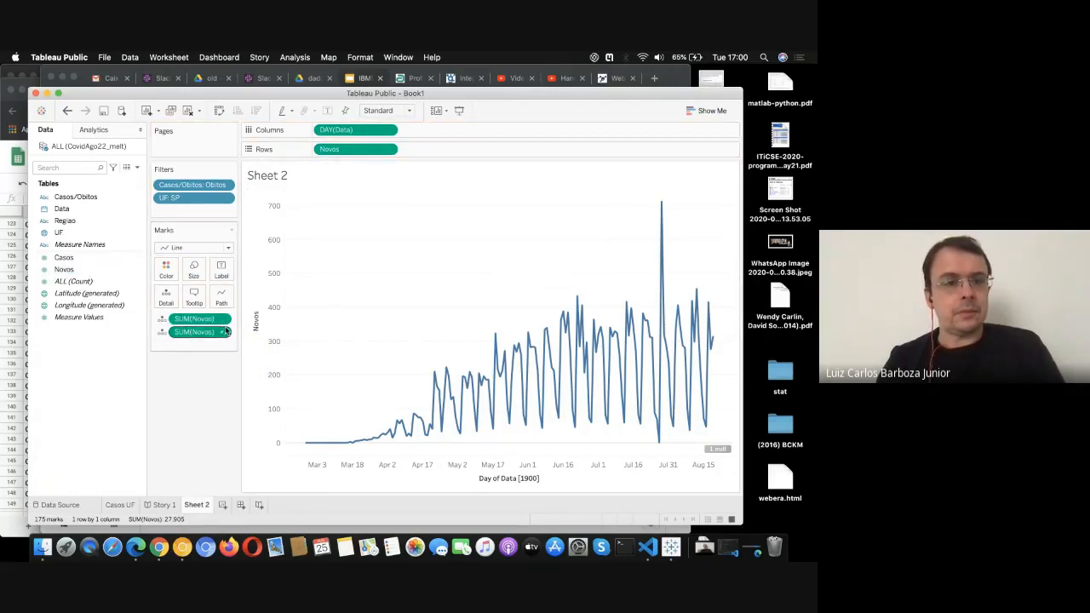
pyautogui.click(225, 332)
pyautogui.click(207, 334)
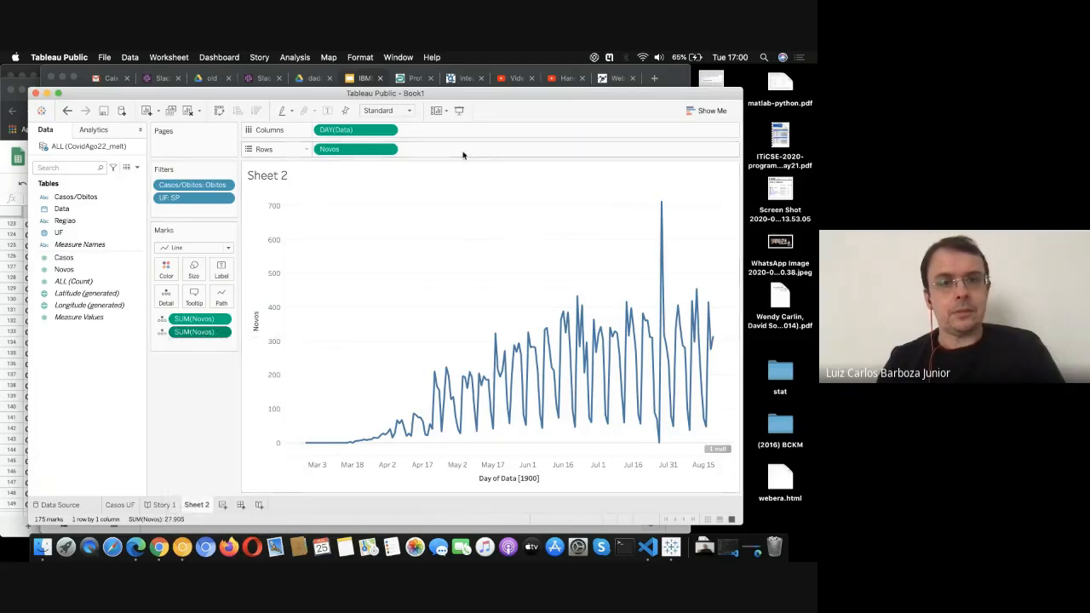
pyautogui.moveTo(209, 324); pyautogui.dragTo(441, 155)
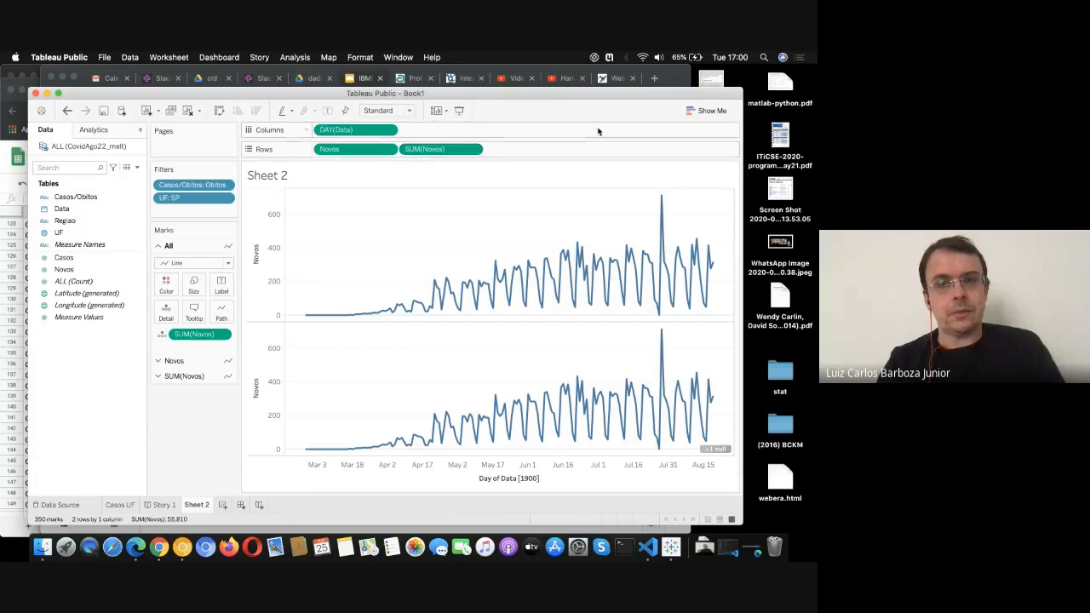
# Step: Try to apply the dual lines chart type to the two Novos charts
pyautogui.click(711, 111)
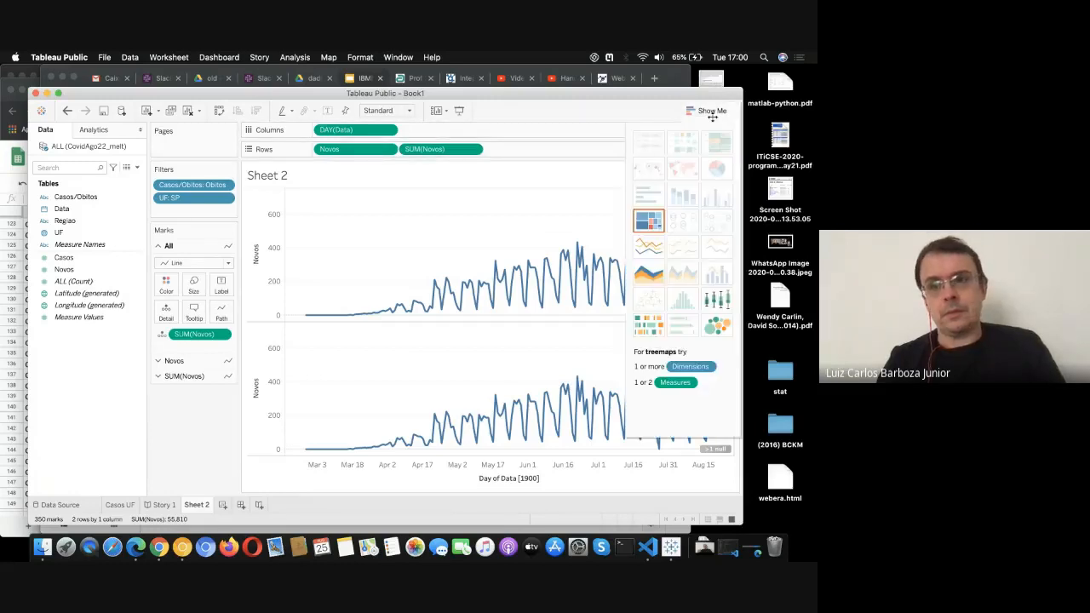
pyautogui.click(717, 249)
pyautogui.click(724, 248)
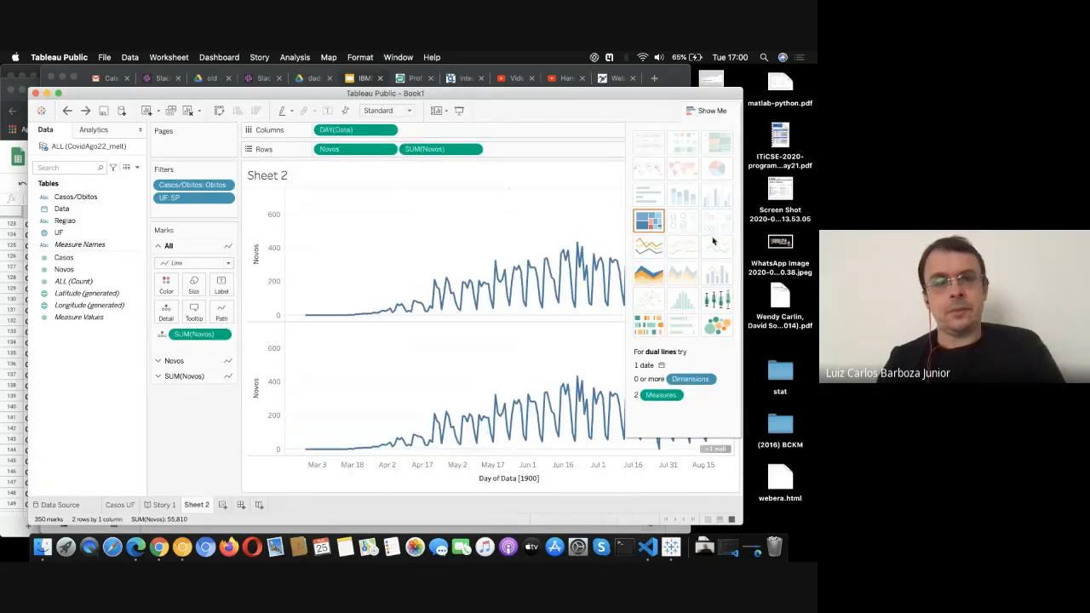
# Step: Apply a Moving Average quick table calculation to the second Novos measure in the rows and try a line chart type for both measures
pyautogui.click(473, 149)
pyautogui.moveTo(464, 333)
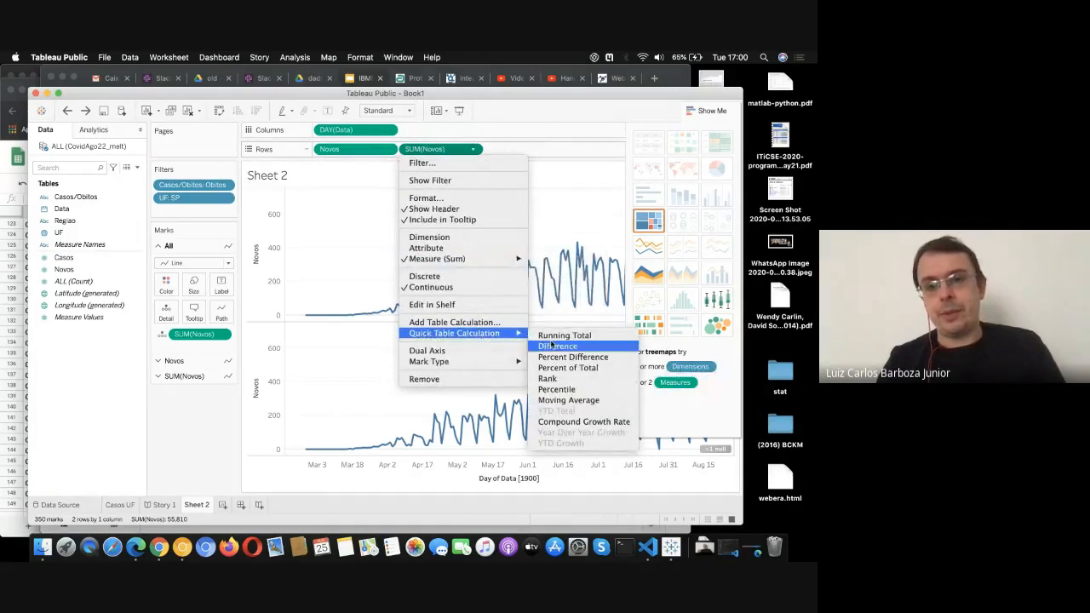
pyautogui.click(572, 400)
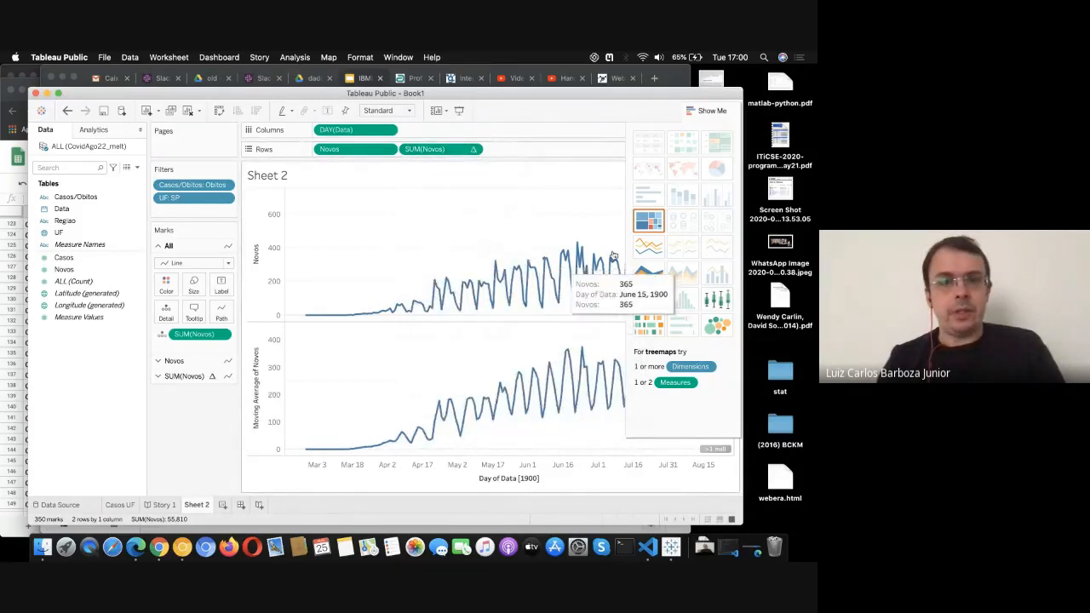
pyautogui.click(714, 251)
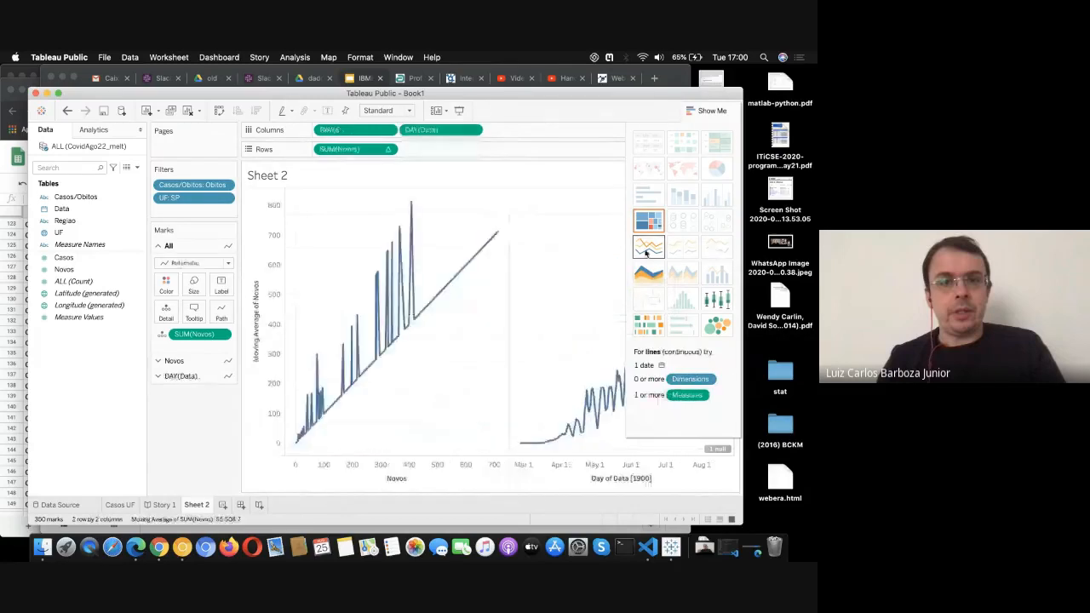
# Step: Move Novos from the columns back to the rows and convert the moving-average SUM(Novos) to a dimension
pyautogui.moveTo(404, 138); pyautogui.dragTo(453, 153)
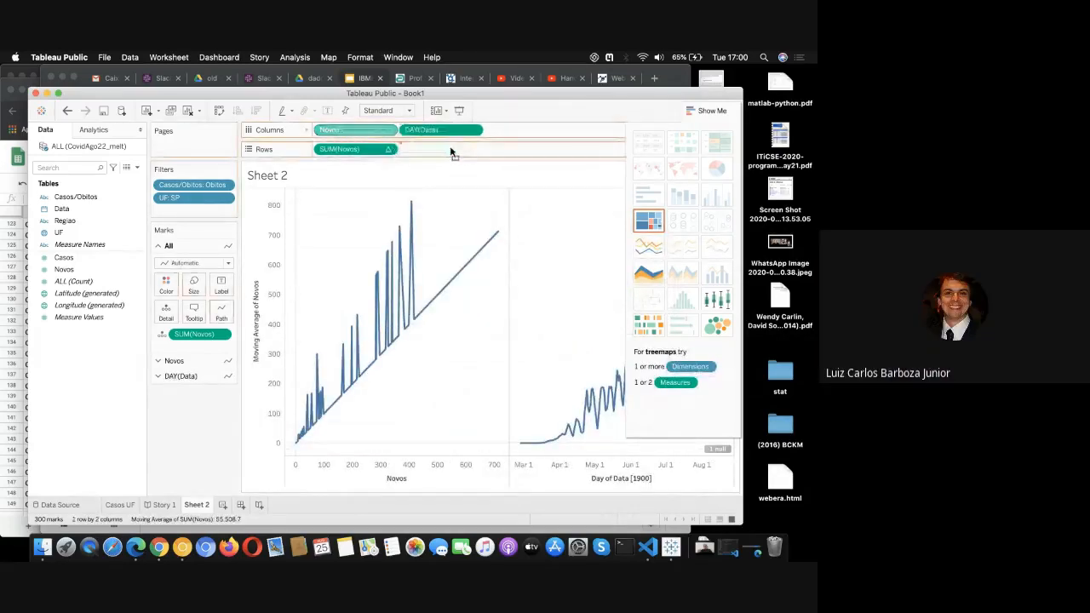
pyautogui.click(387, 151)
pyautogui.moveTo(389, 259)
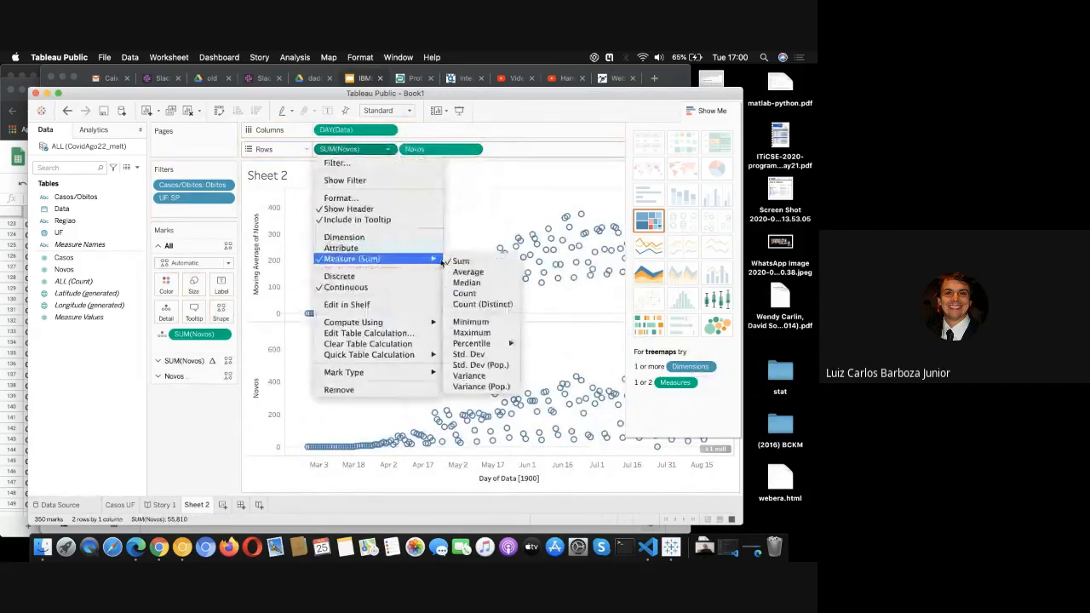
pyautogui.click(418, 237)
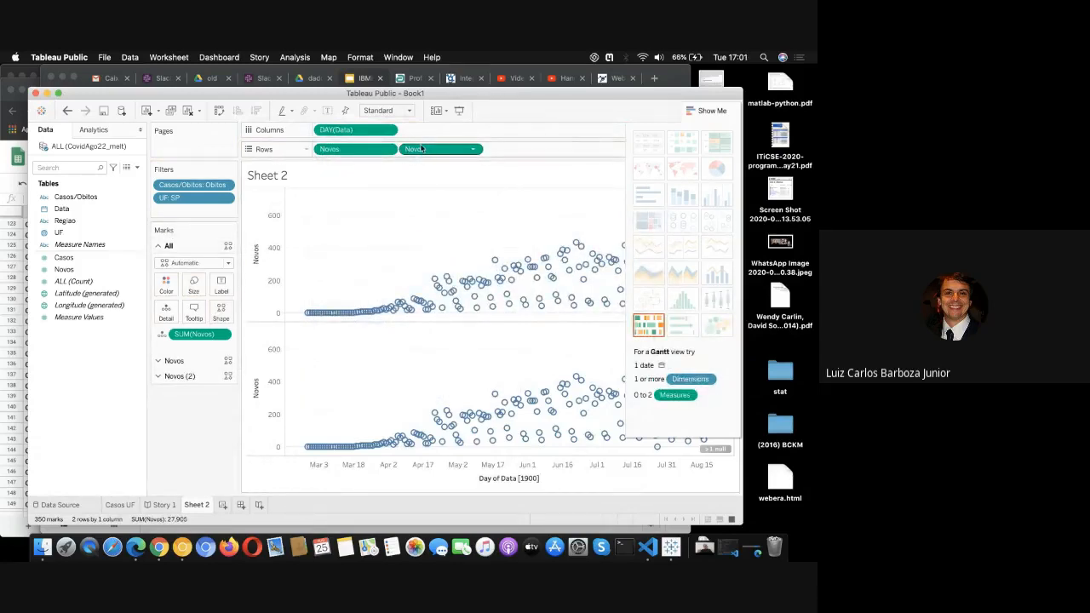
# Step: Check the Média Móvel example again in the IBMEC_Tableau slides in Chrome Canary and return to Tableau Public
pyautogui.click(475, 150)
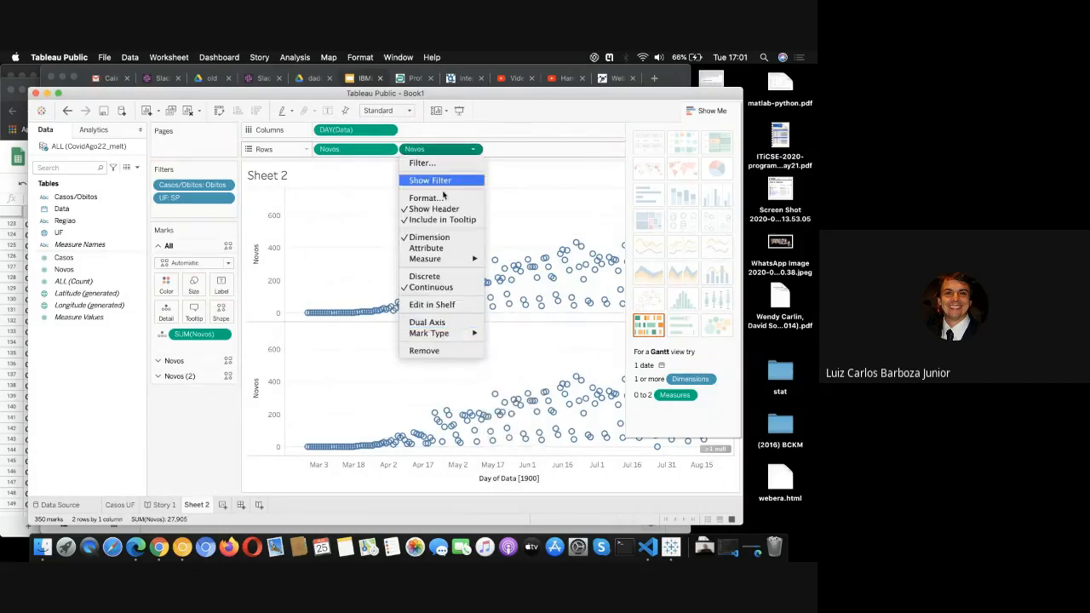
pyautogui.moveTo(478, 263)
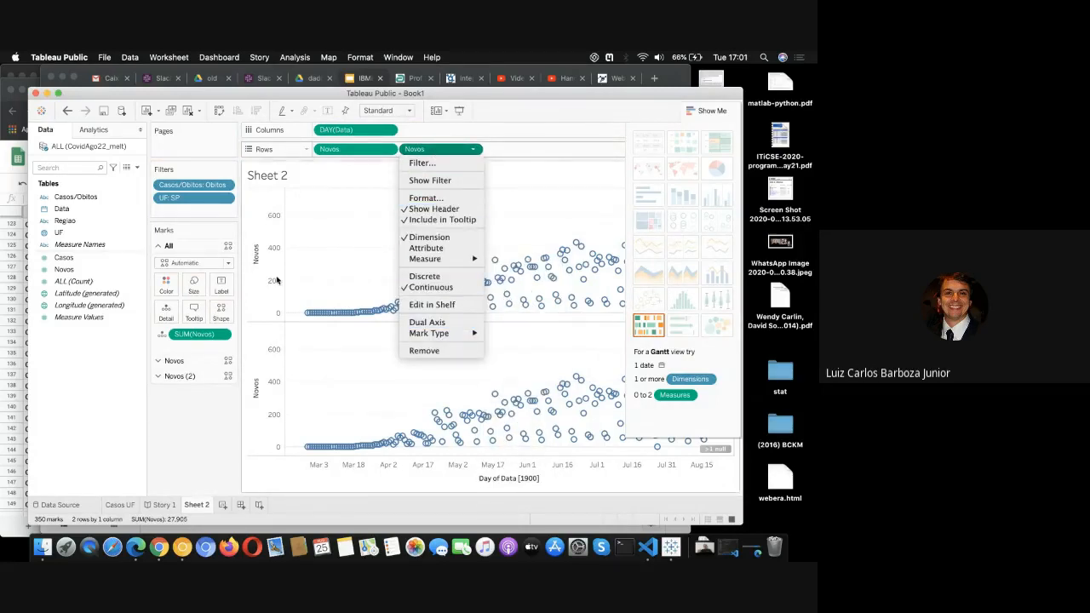
pyautogui.press('super+Tab')
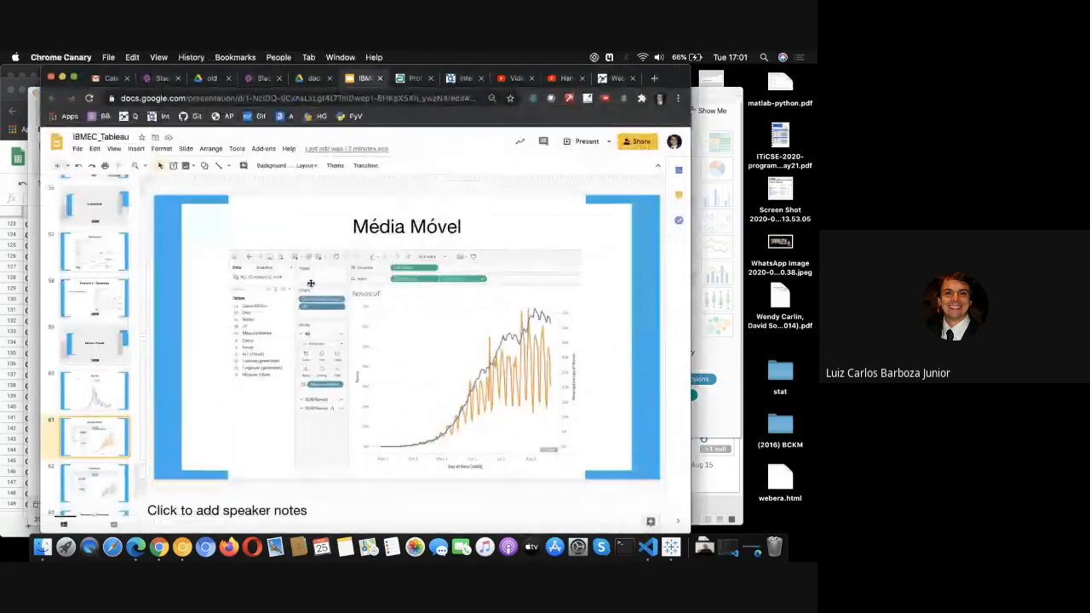
pyautogui.press('super+Tab')
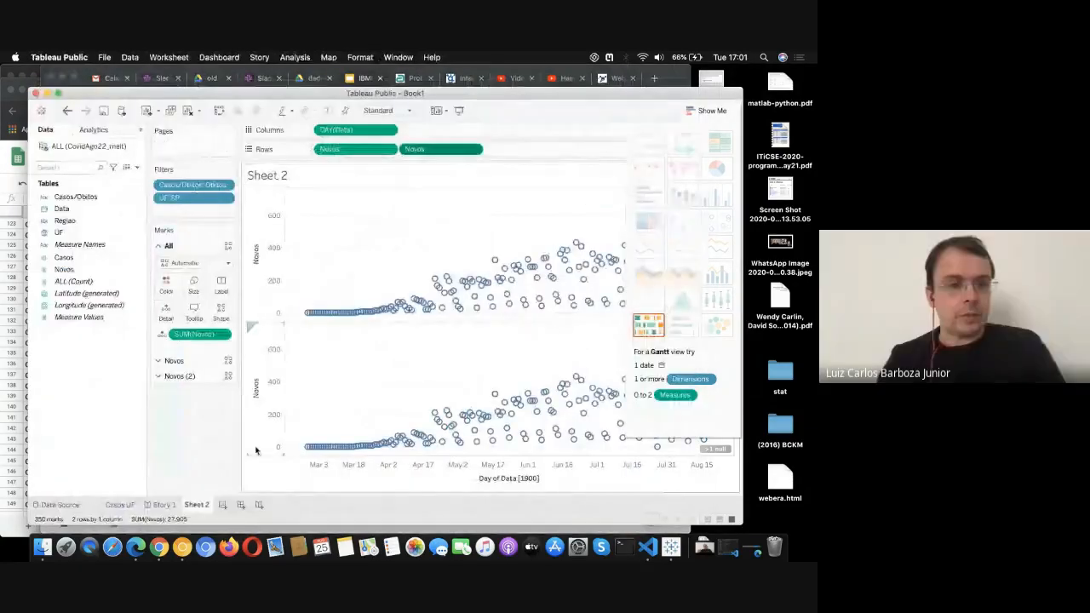
# Step: Create a new worksheet and filter its Casos/Obitos field to Obitos
pyautogui.click(255, 504)
pyautogui.click(82, 270)
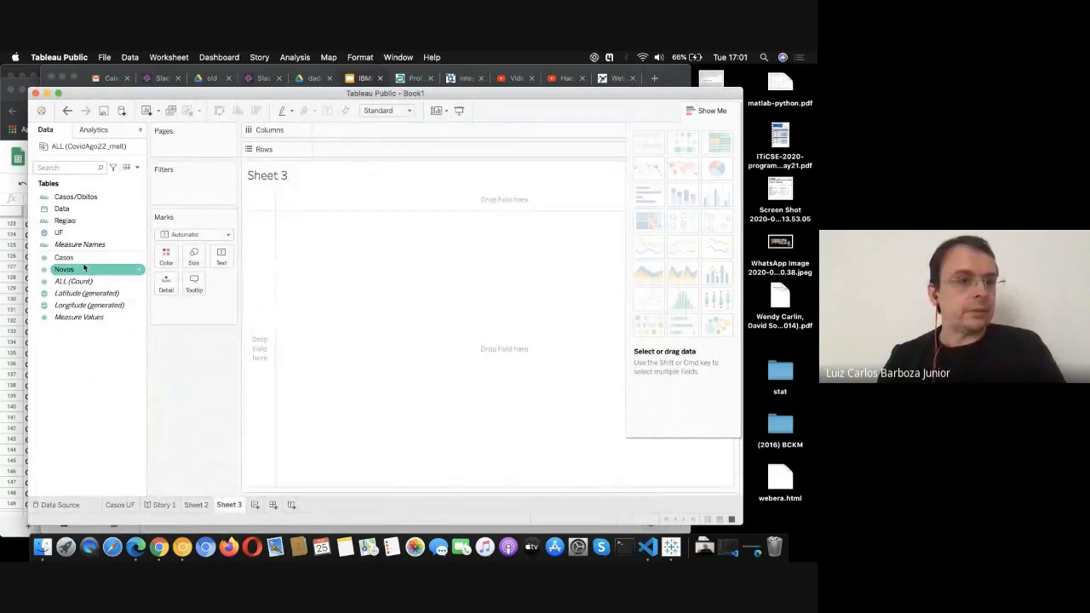
pyautogui.moveTo(76, 197); pyautogui.dragTo(175, 189)
pyautogui.click(334, 222)
pyautogui.click(286, 222)
pyautogui.click(486, 458)
# Step: Add a UF filter to the new worksheet that keeps only SP
pyautogui.moveTo(59, 232); pyautogui.dragTo(207, 202)
pyautogui.scroll(-5, 300, 264)
pyautogui.click(286, 305)
pyautogui.click(482, 461)
# Step: Place Data on the columns as continuous days and add the sum of Novos to the rows twice
pyautogui.moveTo(61, 209); pyautogui.dragTo(341, 137)
pyautogui.click(390, 130)
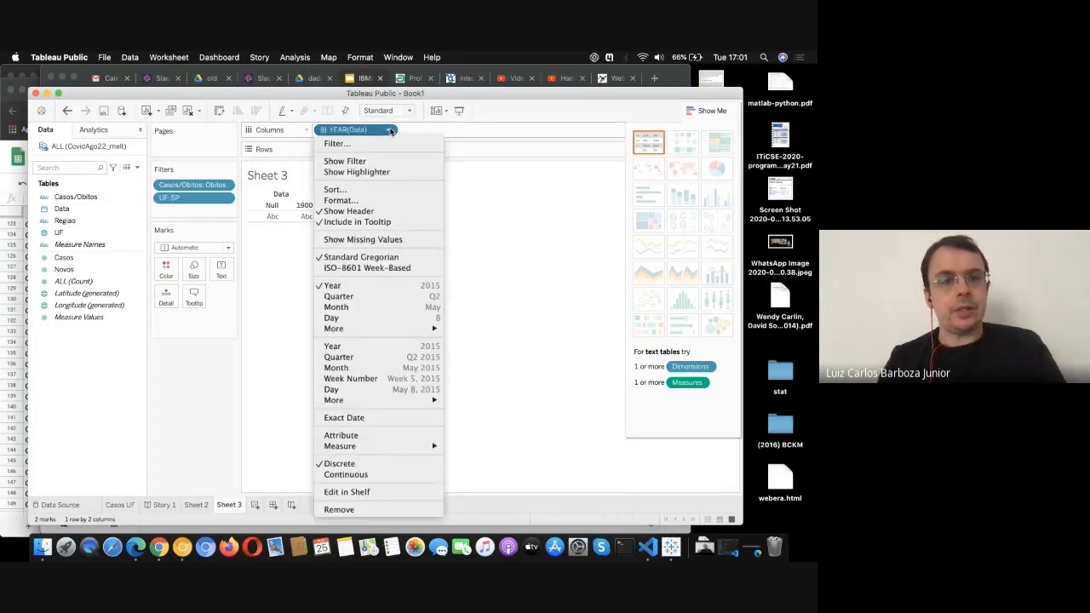
pyautogui.click(331, 389)
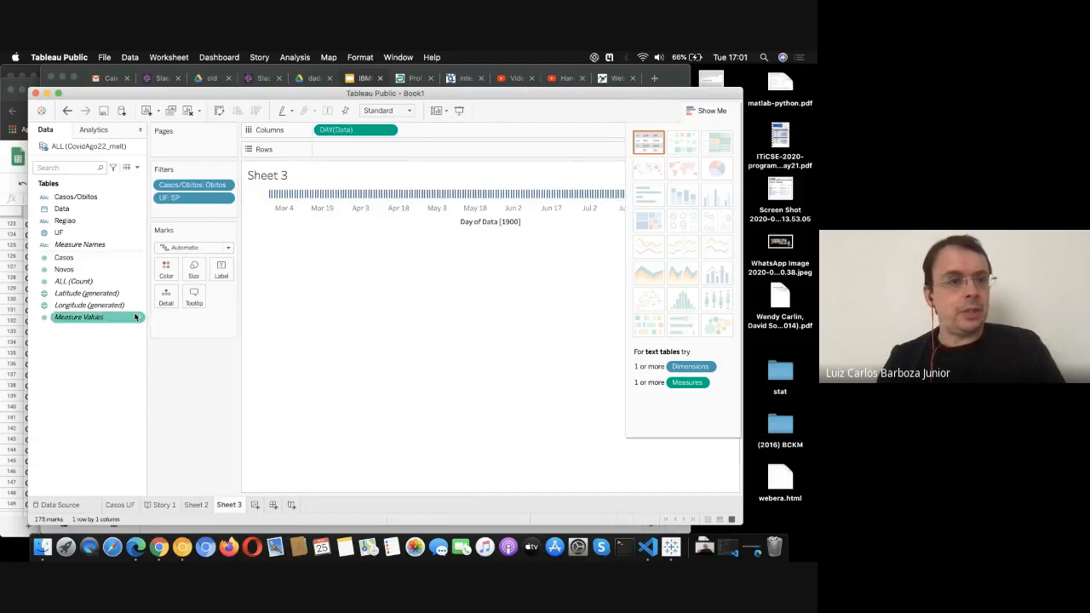
pyautogui.moveTo(80, 274); pyautogui.dragTo(337, 153)
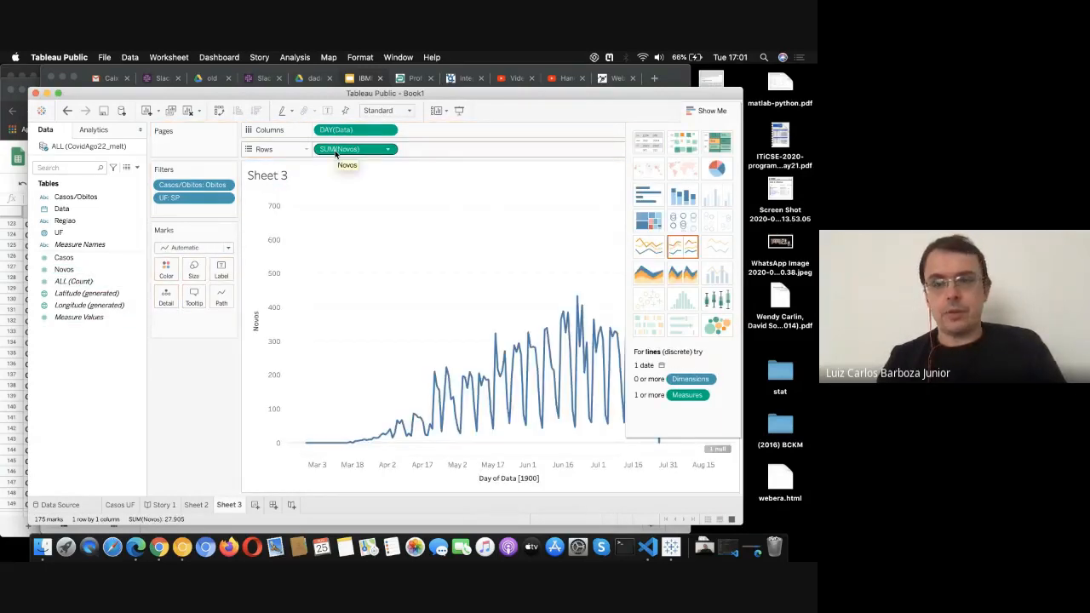
pyautogui.moveTo(65, 269); pyautogui.dragTo(440, 161)
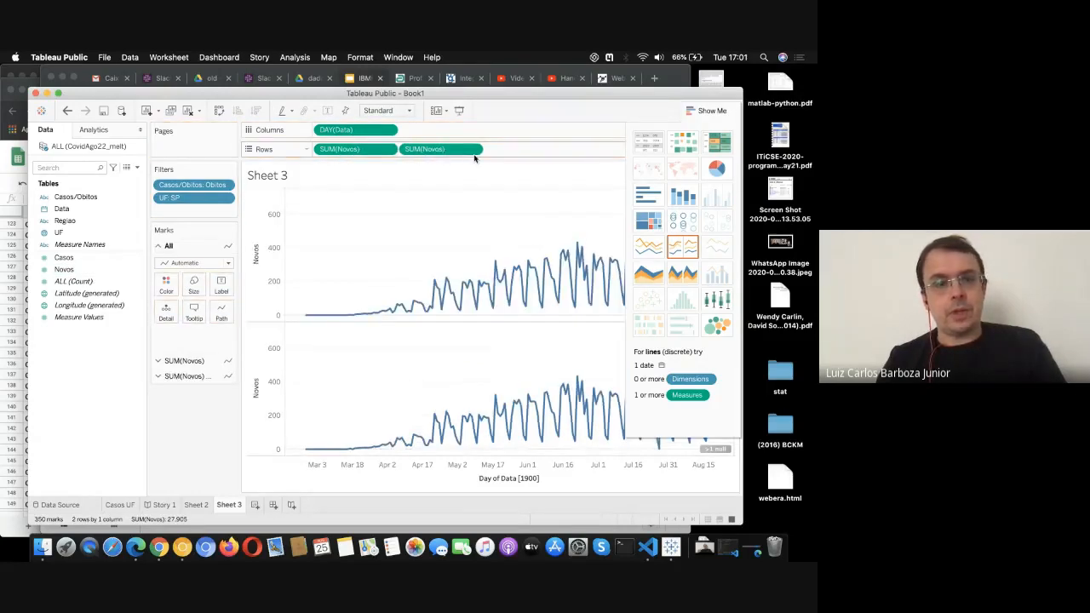
# Step: Turn the second SUM(Novos) into a Moving Average and combine both measures in a dual lines chart
pyautogui.click(475, 151)
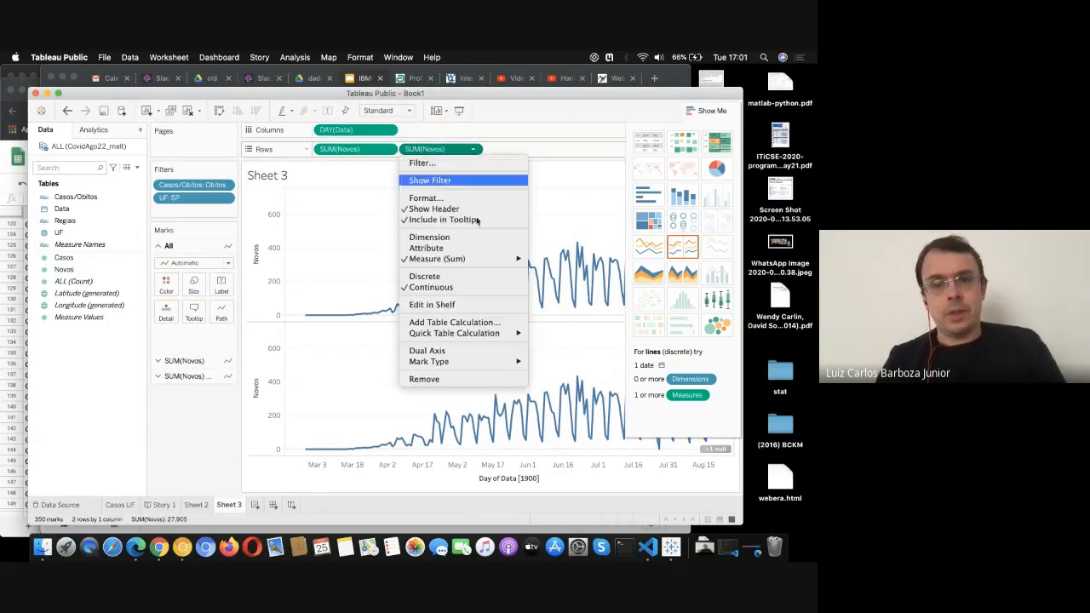
pyautogui.moveTo(496, 335)
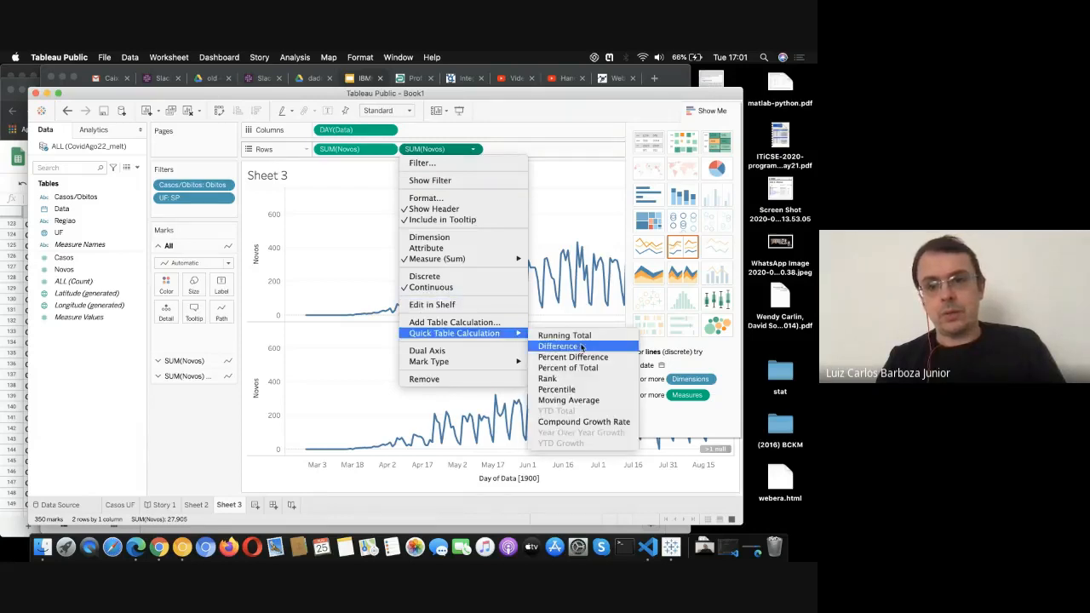
pyautogui.click(567, 400)
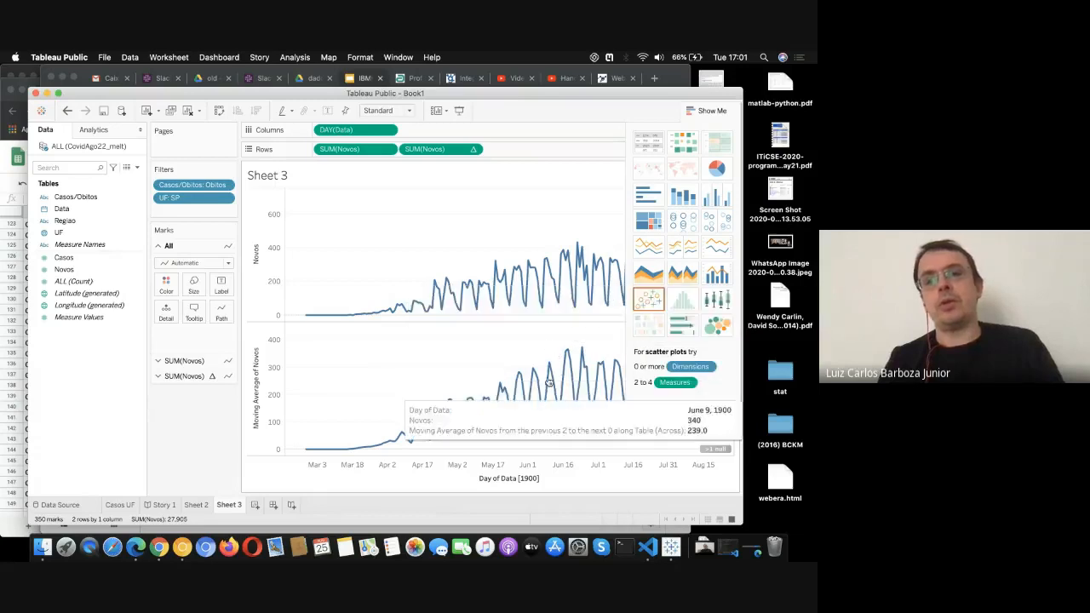
pyautogui.click(717, 247)
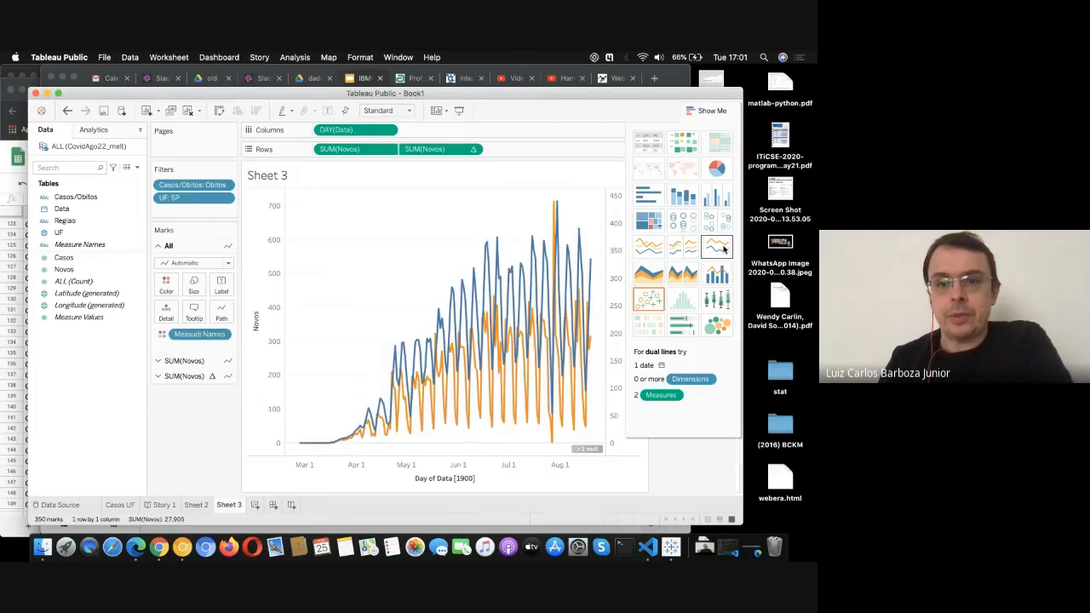
# Step: Edit the moving average's table calculation to average the previous 14 values
pyautogui.click(473, 150)
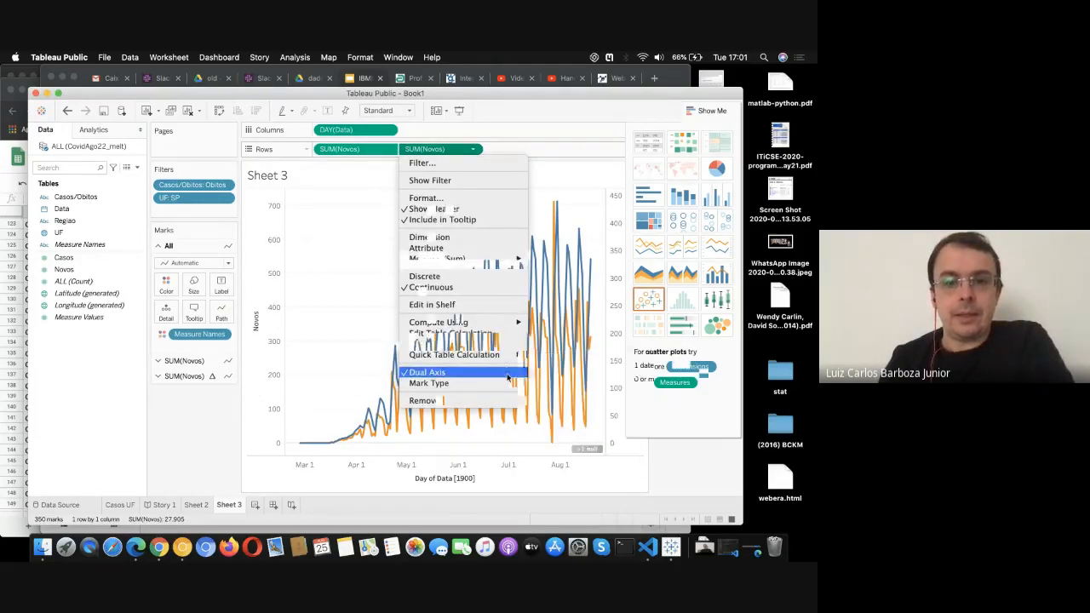
pyautogui.moveTo(503, 353)
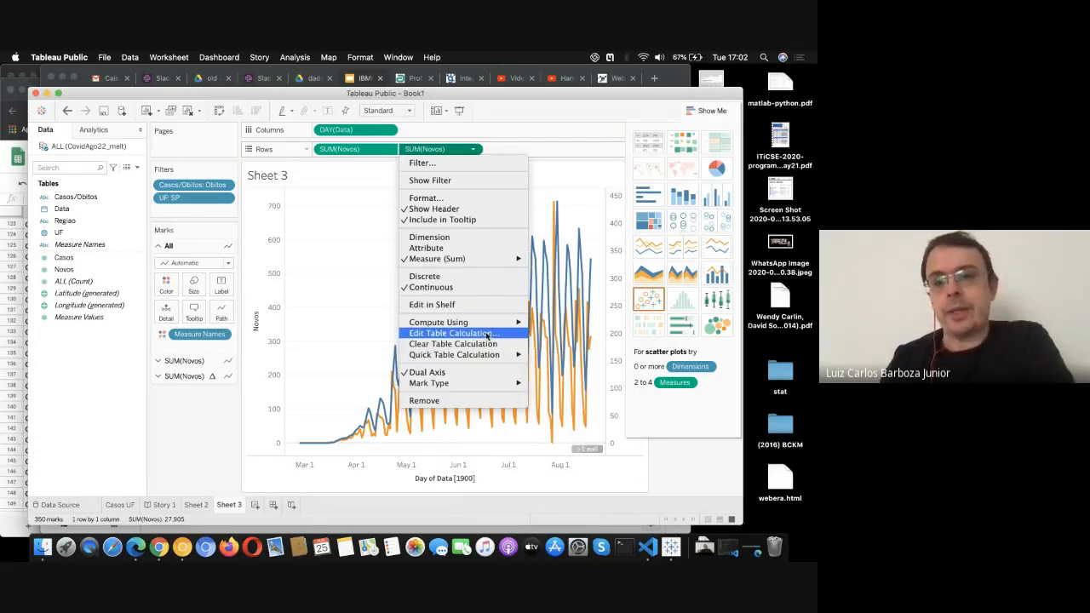
pyautogui.click(488, 332)
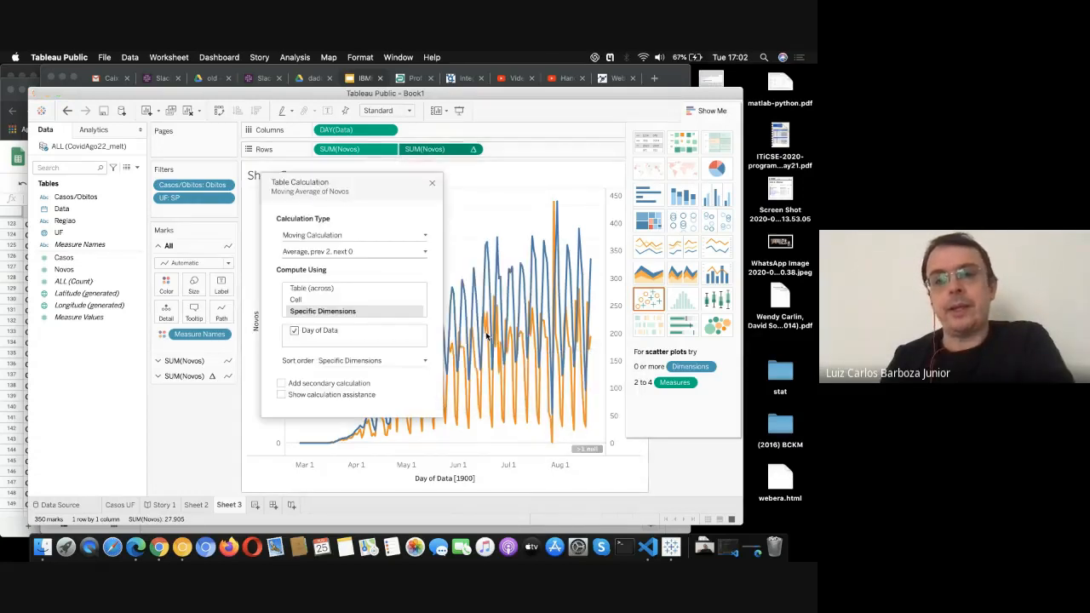
pyautogui.click(424, 253)
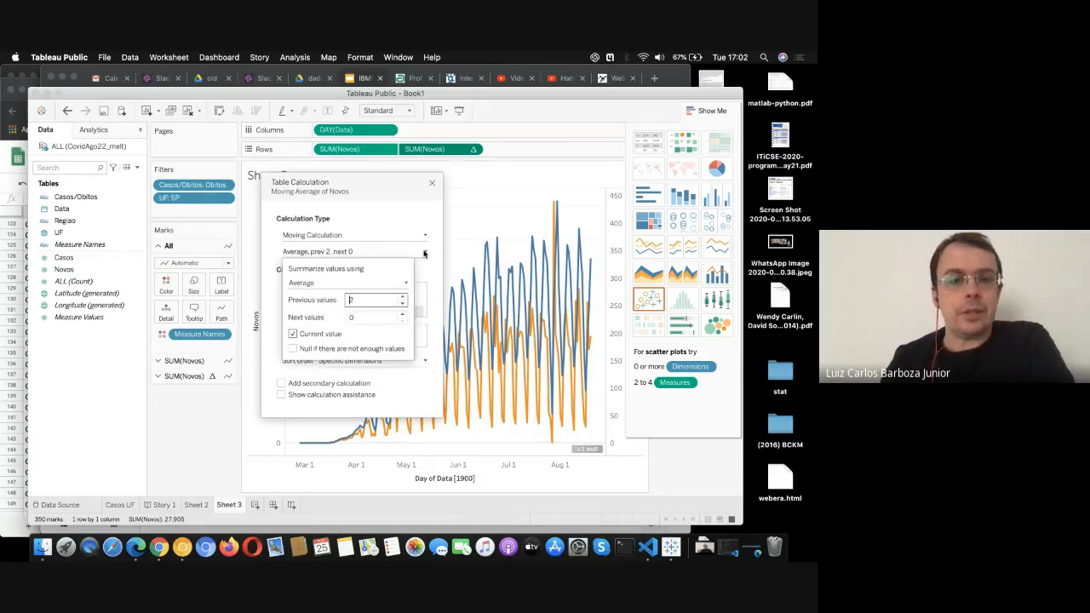
pyautogui.write('14')
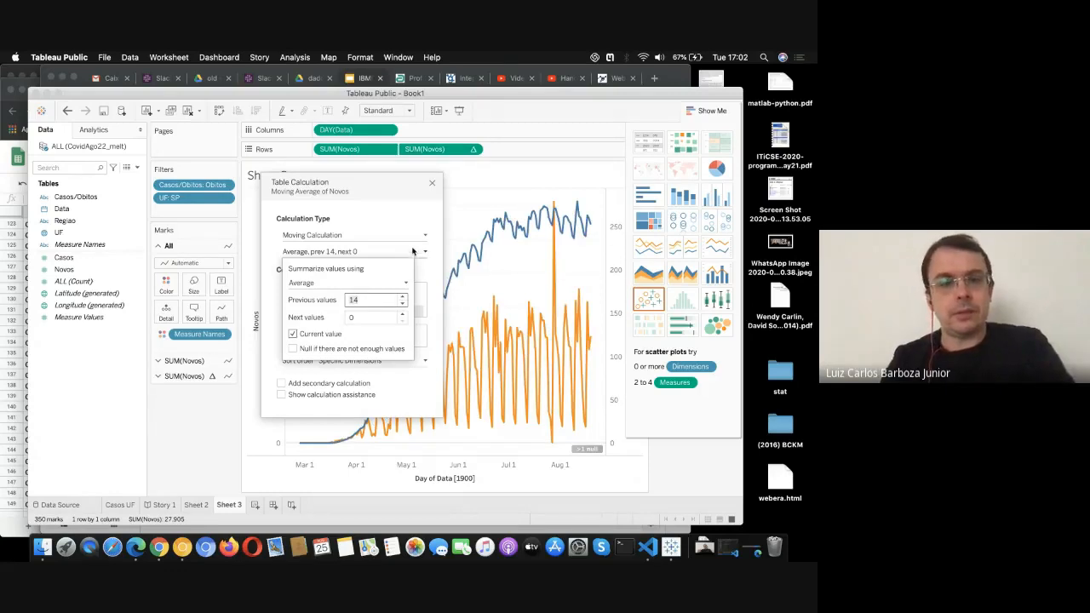
pyautogui.click(432, 184)
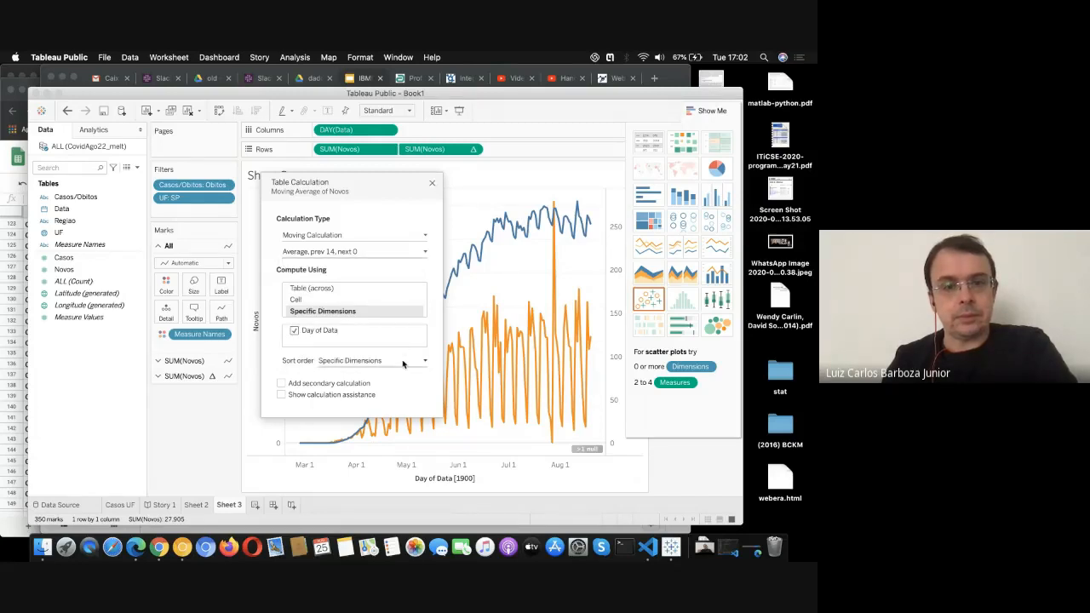
# Step: Try adding a secondary calculation to the moving average, remove it, and close the table calculation settings
pyautogui.click(404, 361)
pyautogui.click(405, 366)
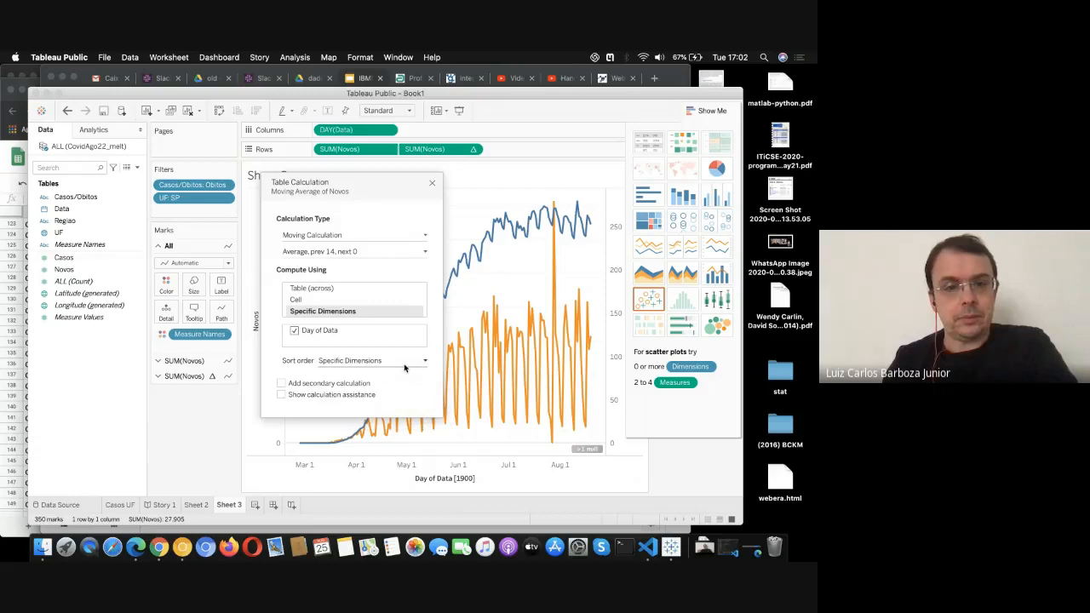
pyautogui.click(364, 385)
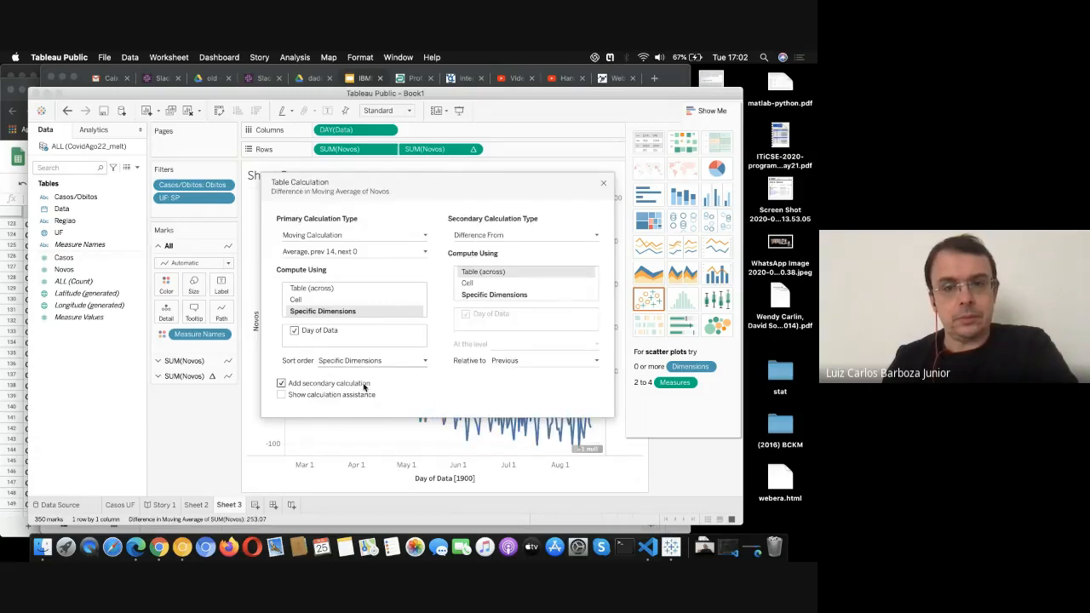
pyautogui.click(365, 386)
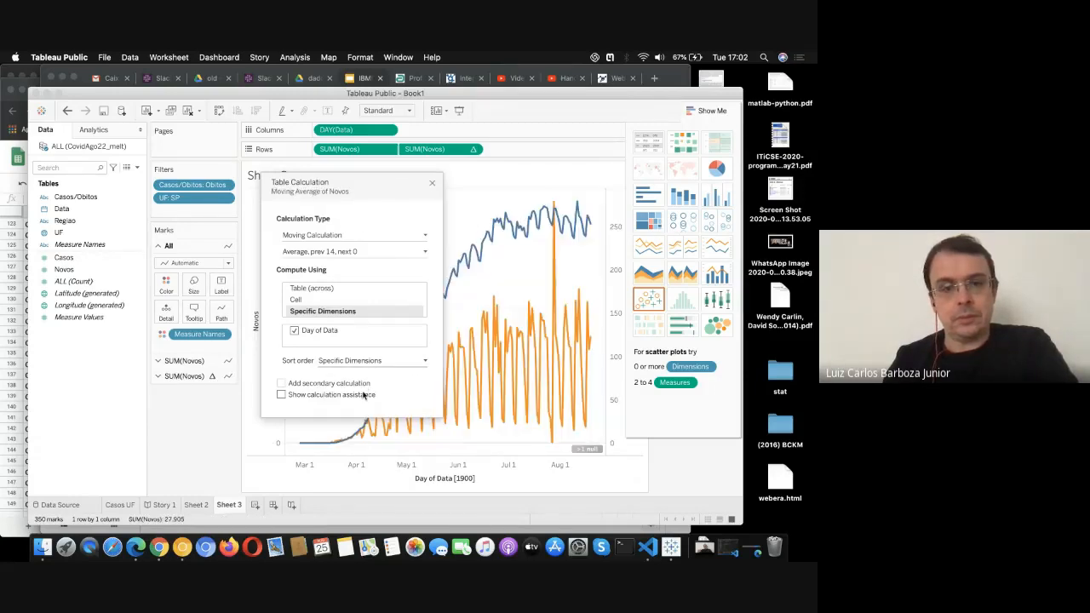
pyautogui.click(363, 395)
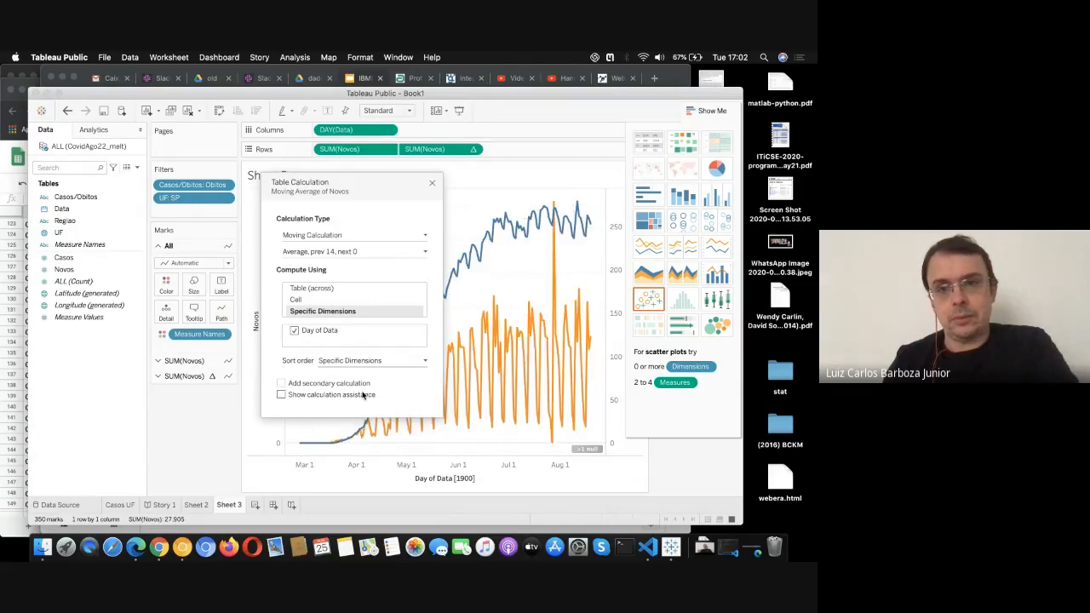
pyautogui.moveTo(435, 181); pyautogui.dragTo(436, 181)
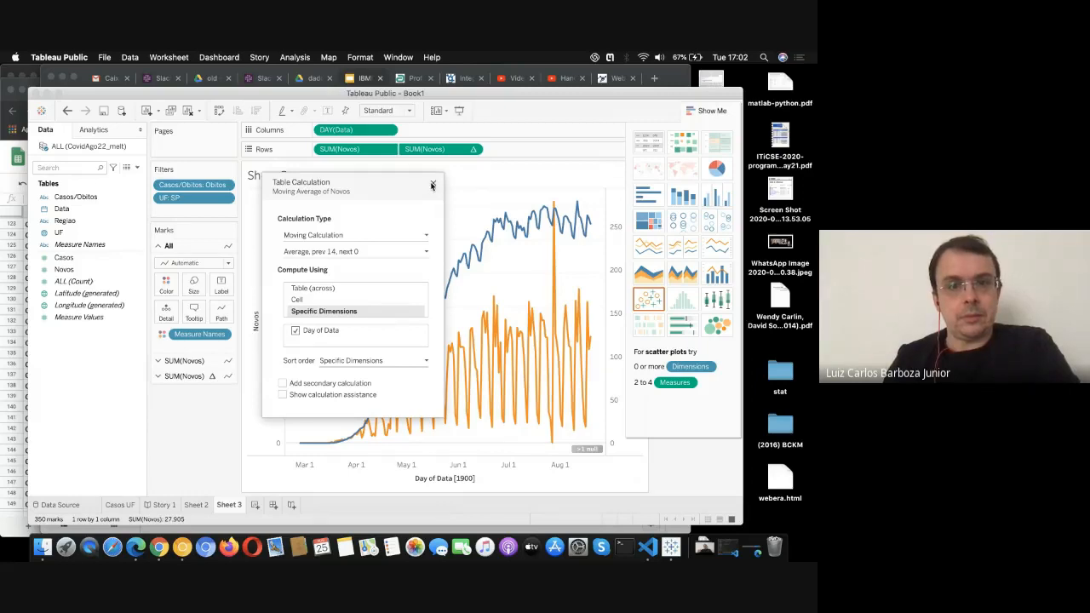
pyautogui.click(432, 184)
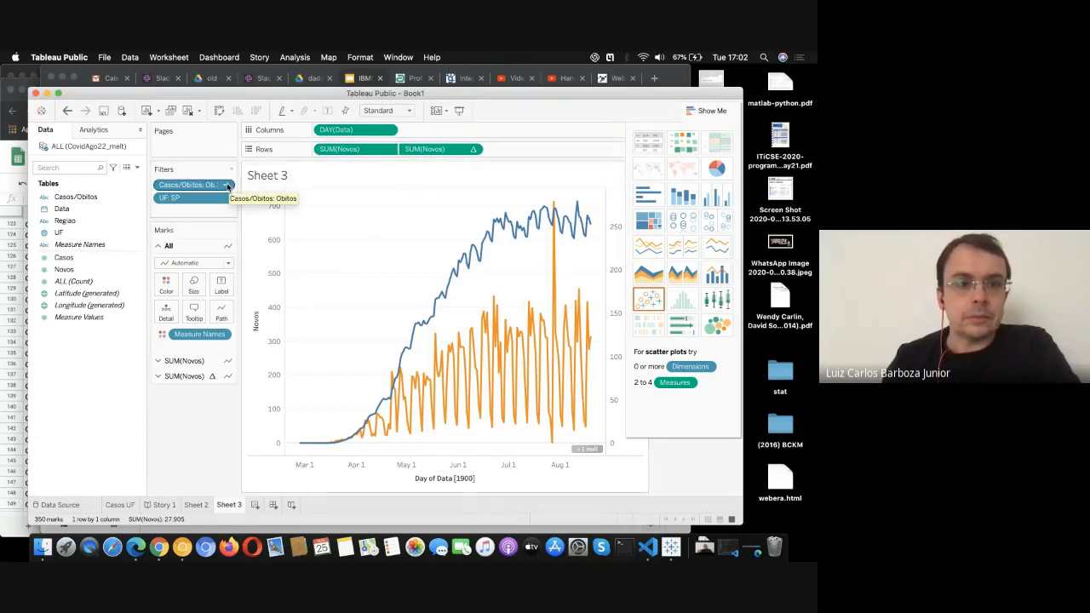
# Step: Convert the first SUM(Novos) in the rows, the one without the moving average, to a dimension
pyautogui.click(472, 150)
pyautogui.moveTo(477, 260)
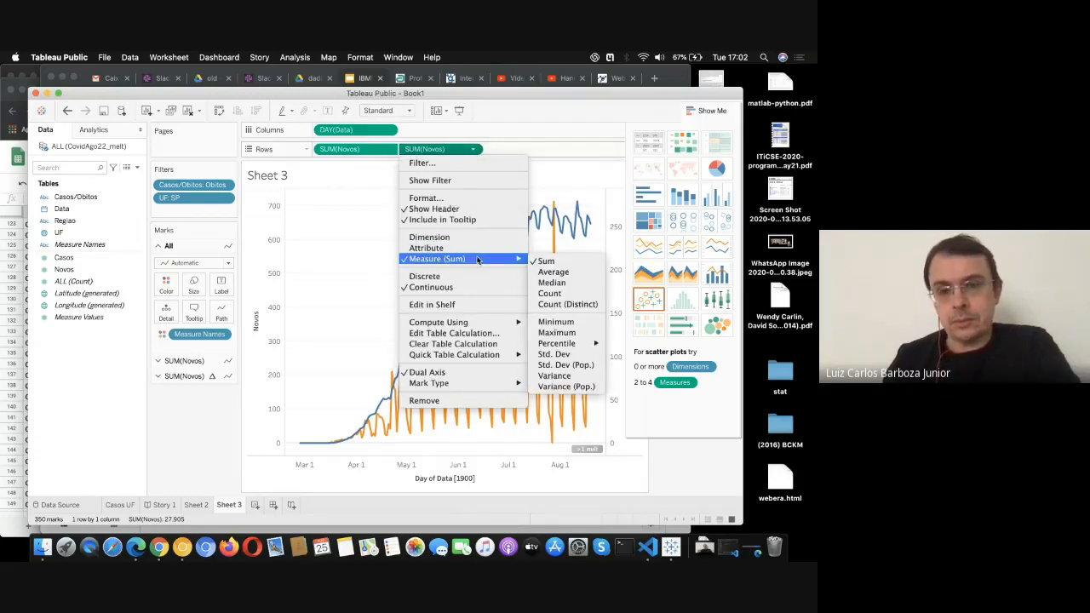
pyautogui.moveTo(487, 325)
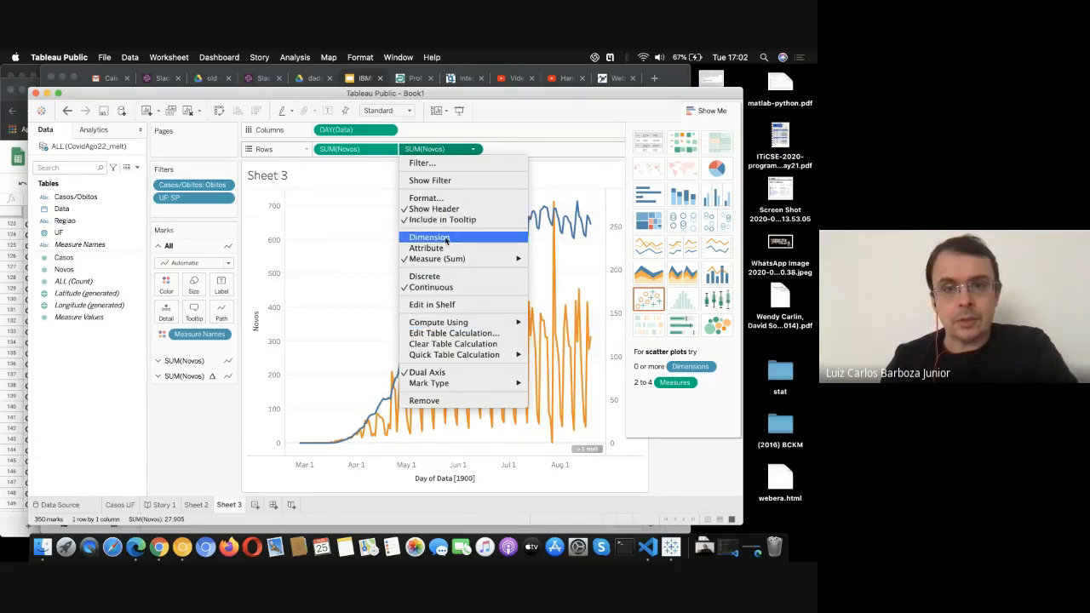
pyautogui.click(387, 149)
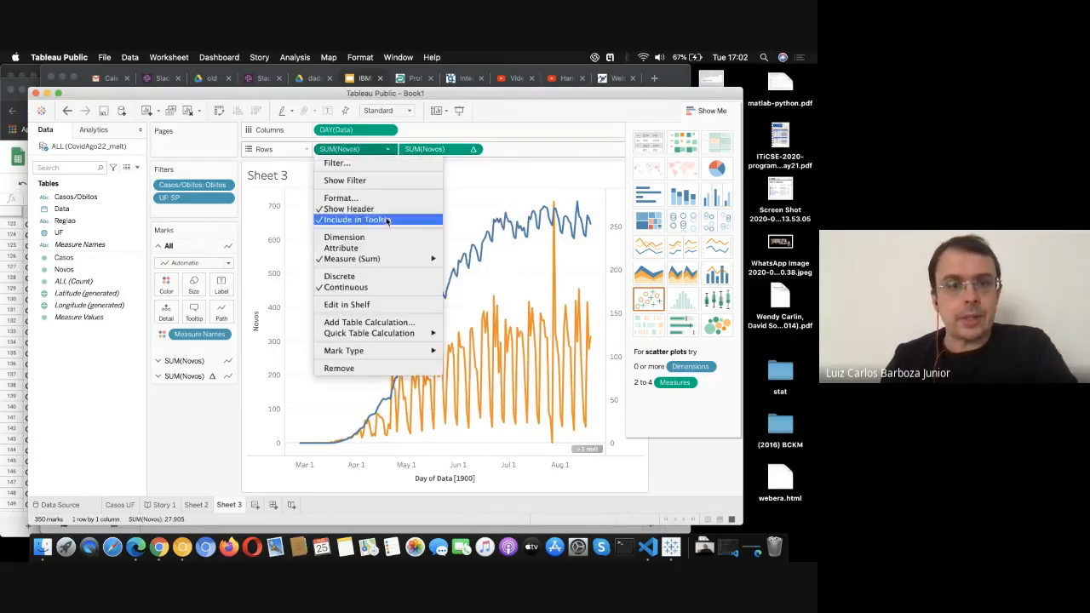
pyautogui.click(383, 237)
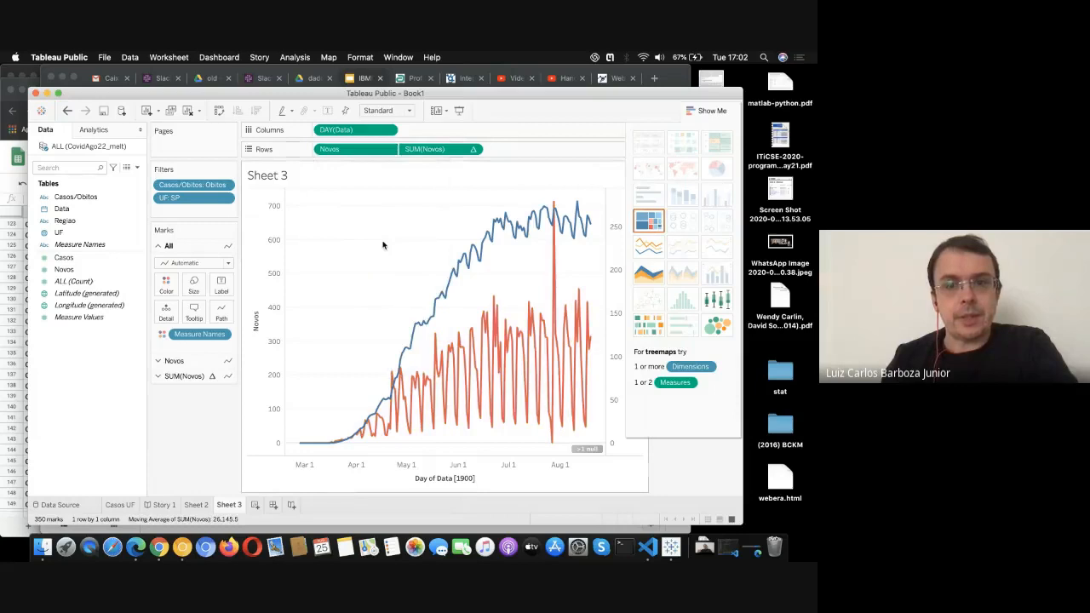
# Step: Try converting the moving average of Novos in the rows to a dimension, and undo the conversion
pyautogui.click(387, 150)
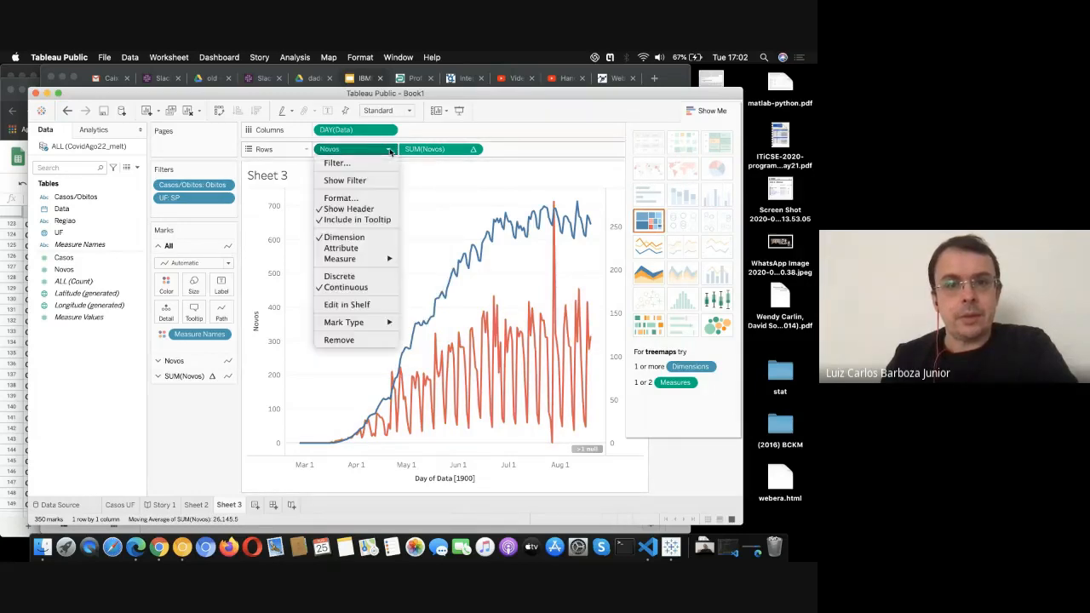
pyautogui.click(473, 149)
pyautogui.click(474, 149)
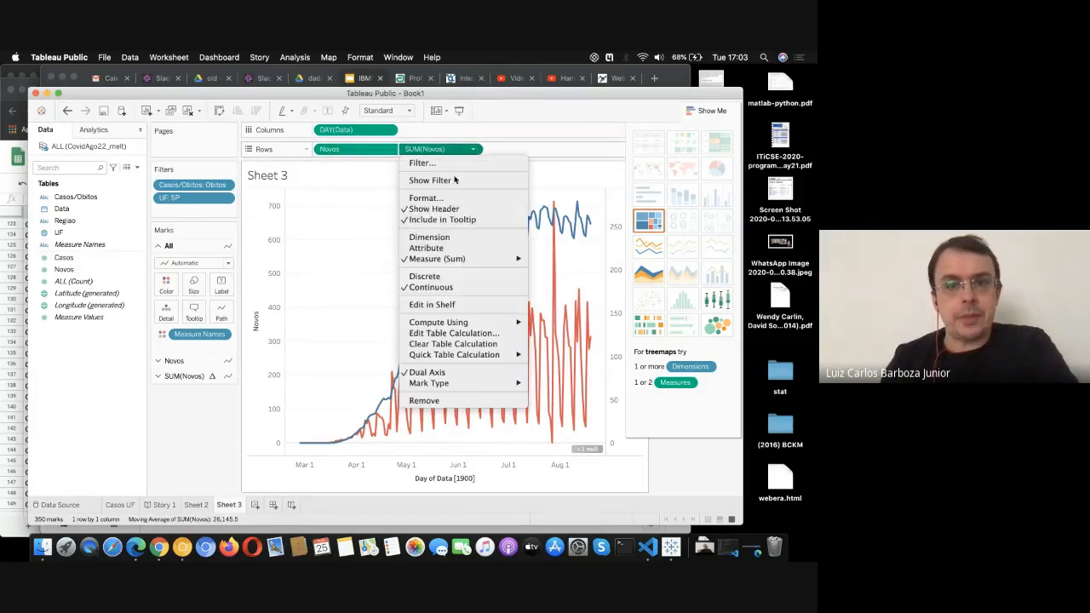
pyautogui.click(441, 246)
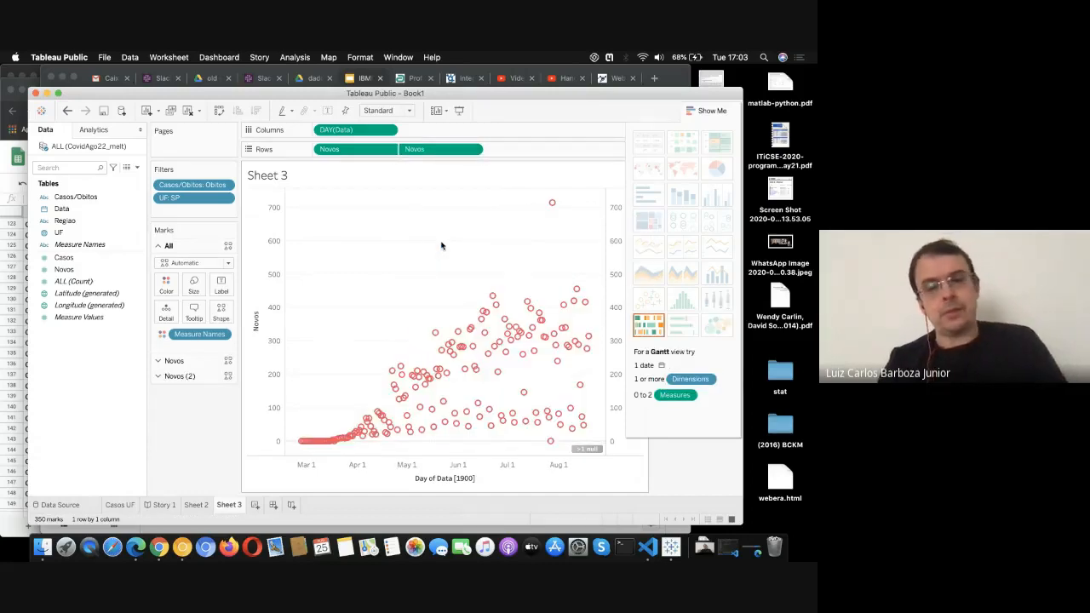
pyautogui.press('super+z')
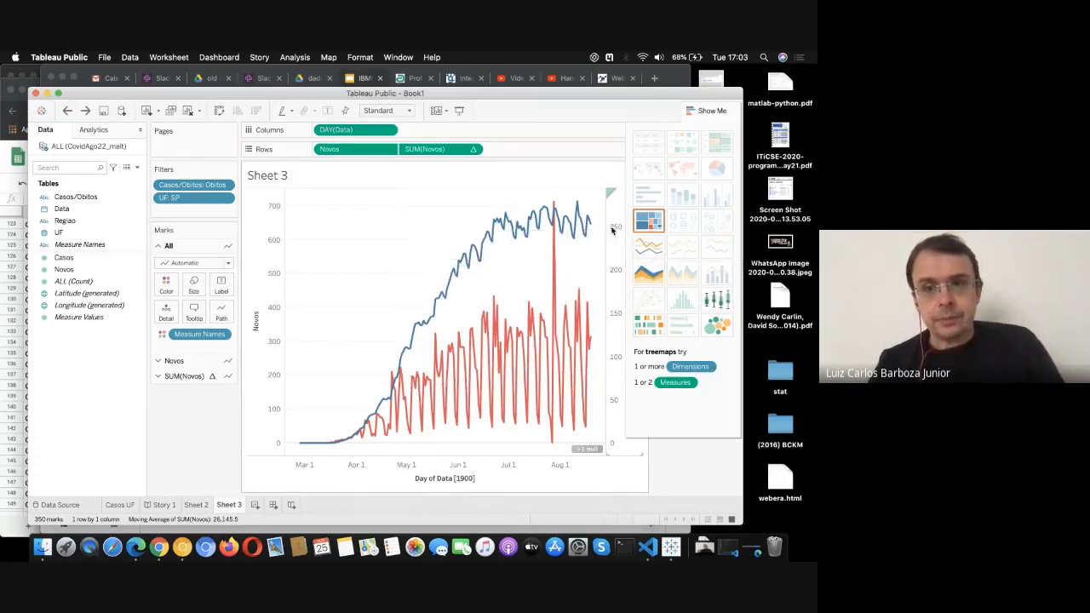
# Step: Synchronize the moving average's secondary axis with the Novos axis and hide the chart suggestions
pyautogui.click(613, 225)
pyautogui.moveTo(613, 225); pyautogui.dragTo(610, 196)
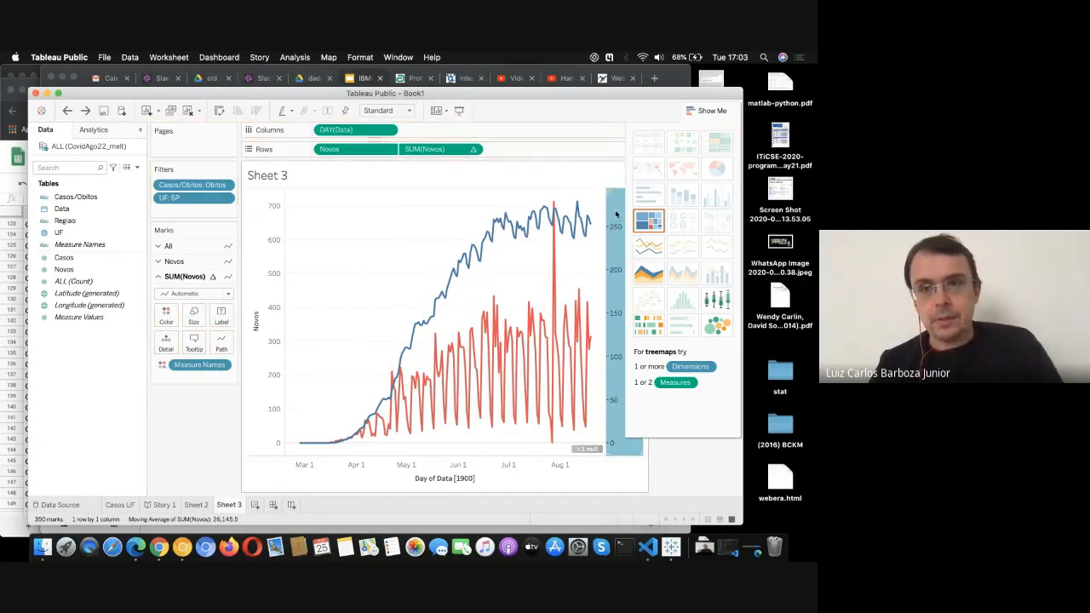
pyautogui.rightClick(617, 214)
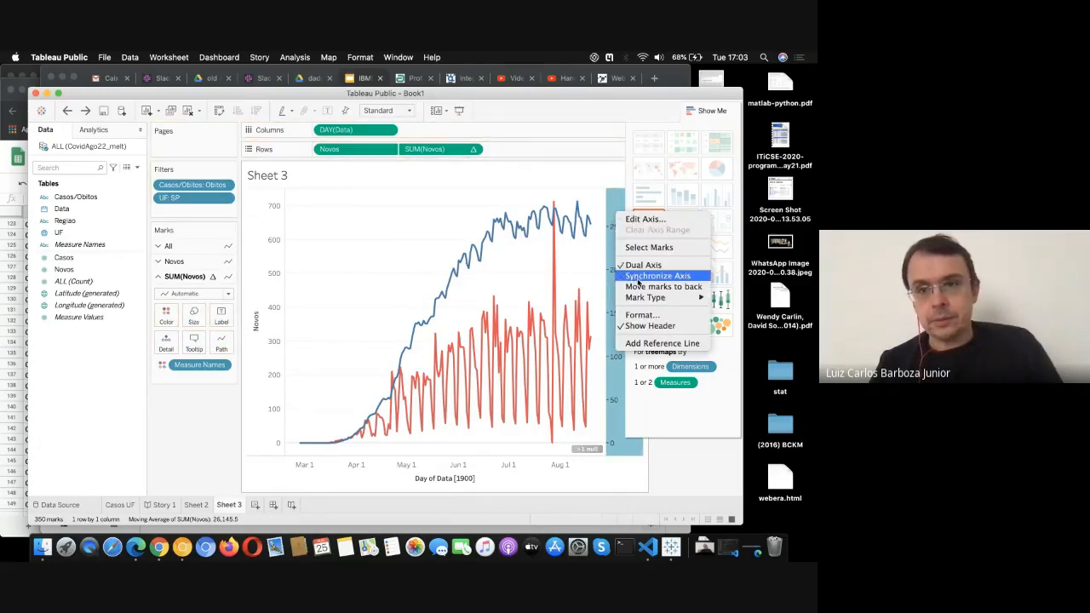
pyautogui.click(639, 275)
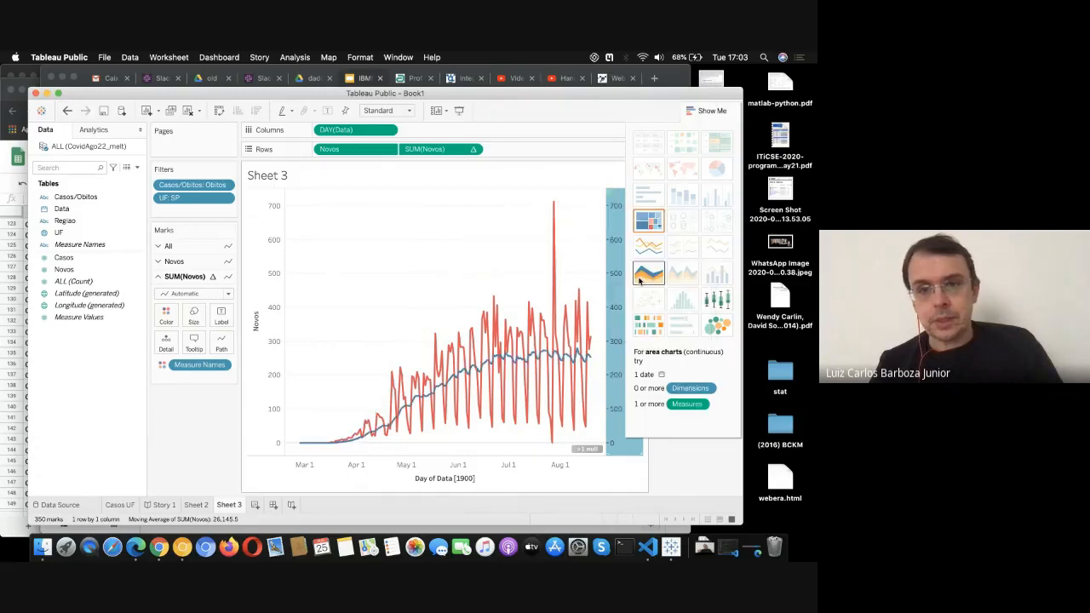
pyautogui.click(695, 118)
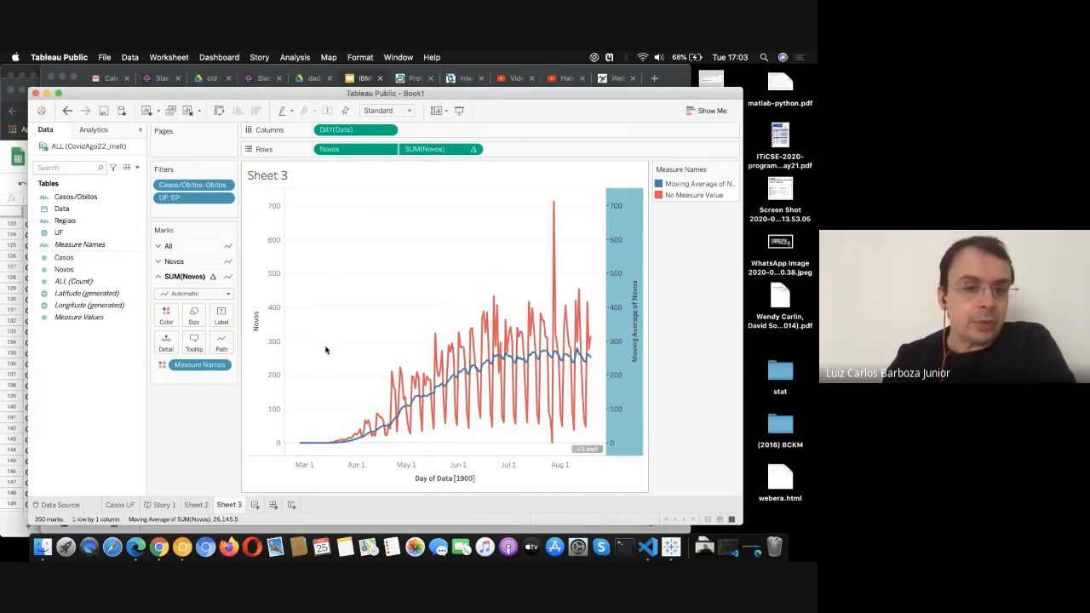
# Step: Create a new worksheet and place Data in the columns at the Day level
pyautogui.click(254, 505)
pyautogui.moveTo(62, 209); pyautogui.dragTo(319, 131)
pyautogui.click(390, 131)
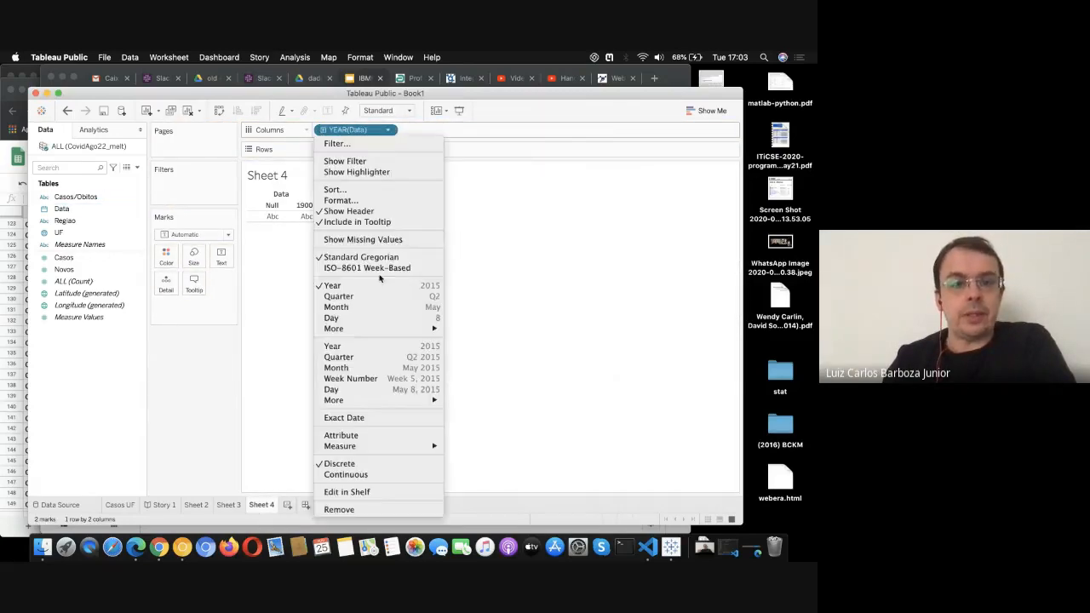
pyautogui.click(341, 315)
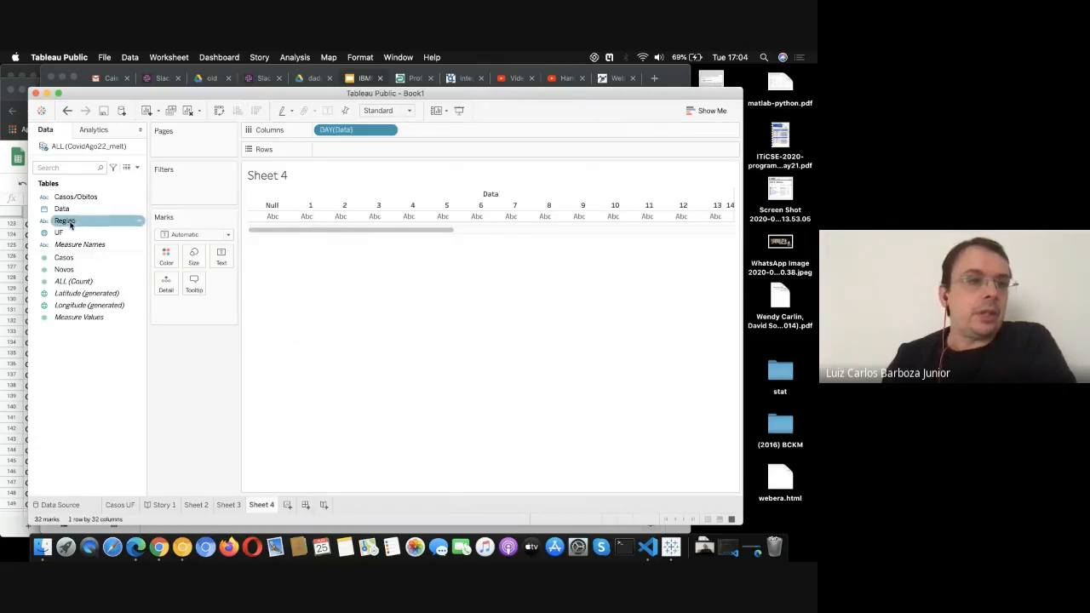
# Step: Filter the new sheet to Obitos in Casos/Obitos and to SP in UF
pyautogui.moveTo(78, 208); pyautogui.dragTo(173, 197)
pyautogui.click(285, 213)
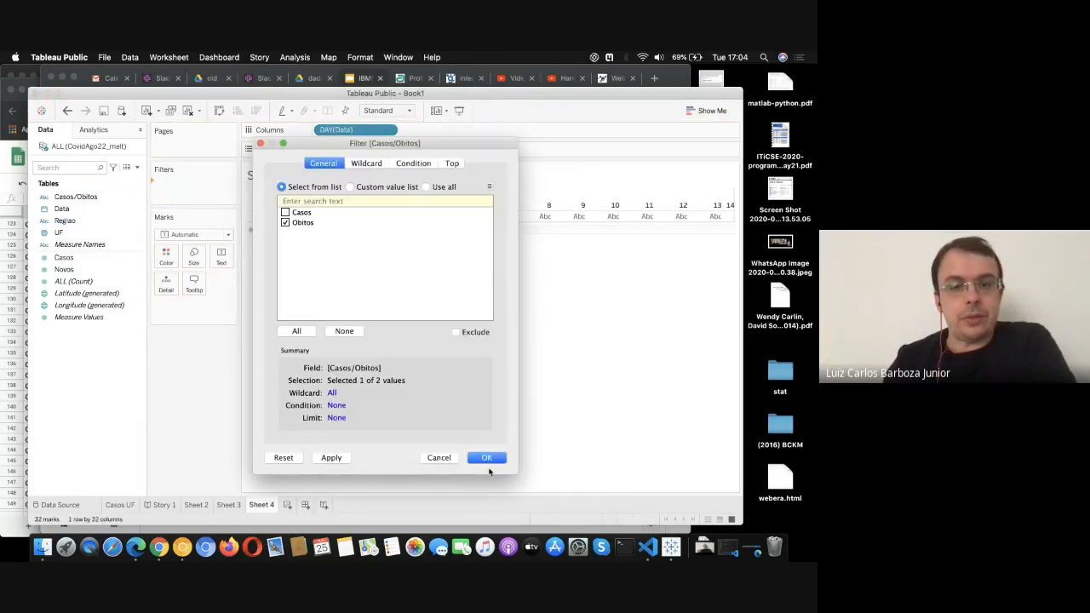
pyautogui.click(486, 458)
pyautogui.moveTo(59, 232); pyautogui.dragTo(190, 205)
pyautogui.scroll(-5, 297, 295)
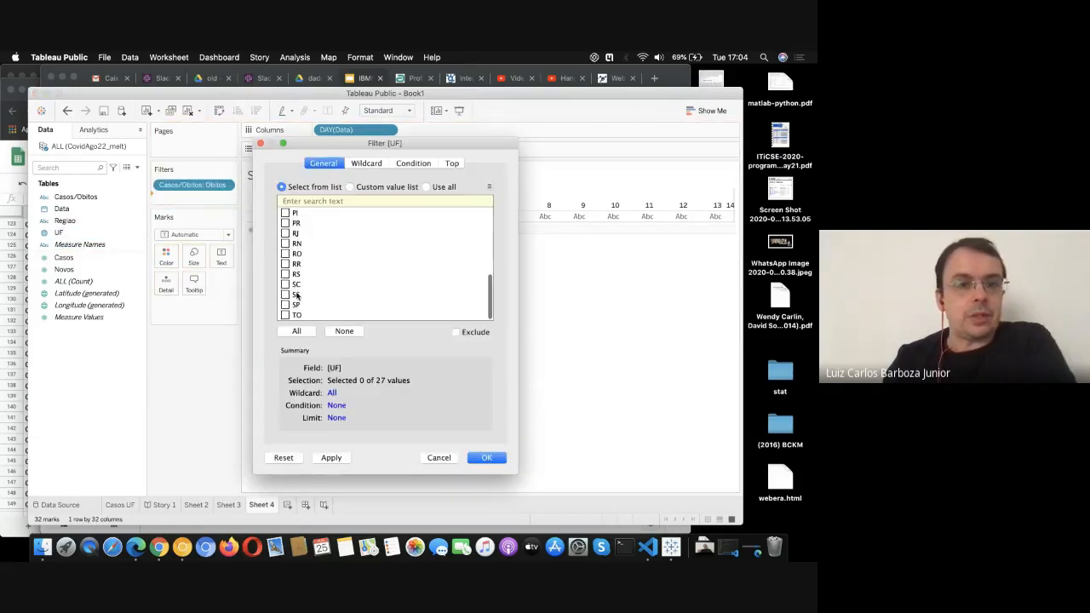
pyautogui.click(296, 305)
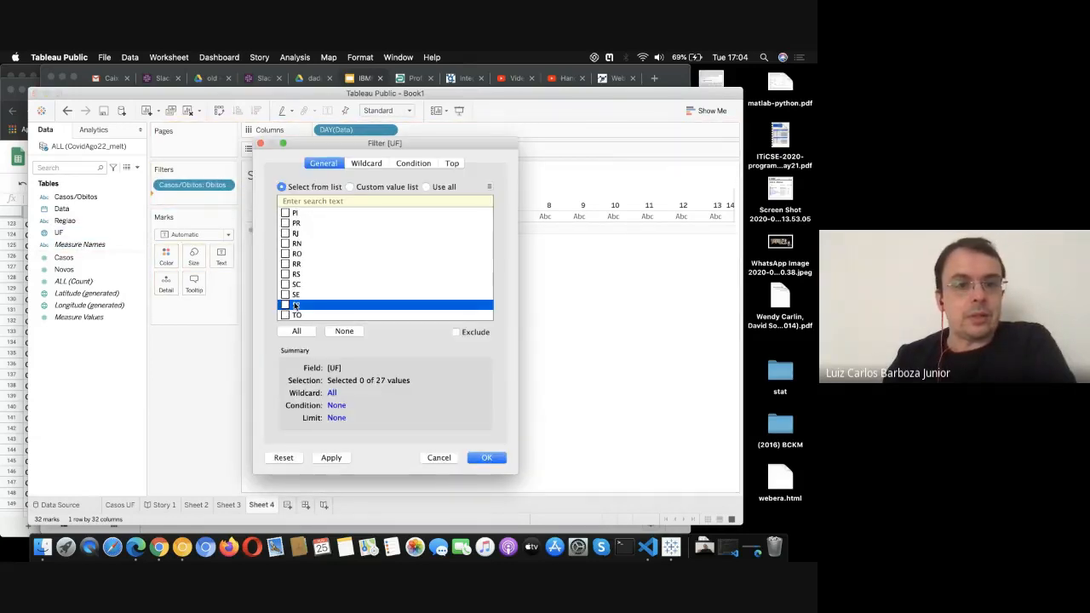
pyautogui.click(487, 458)
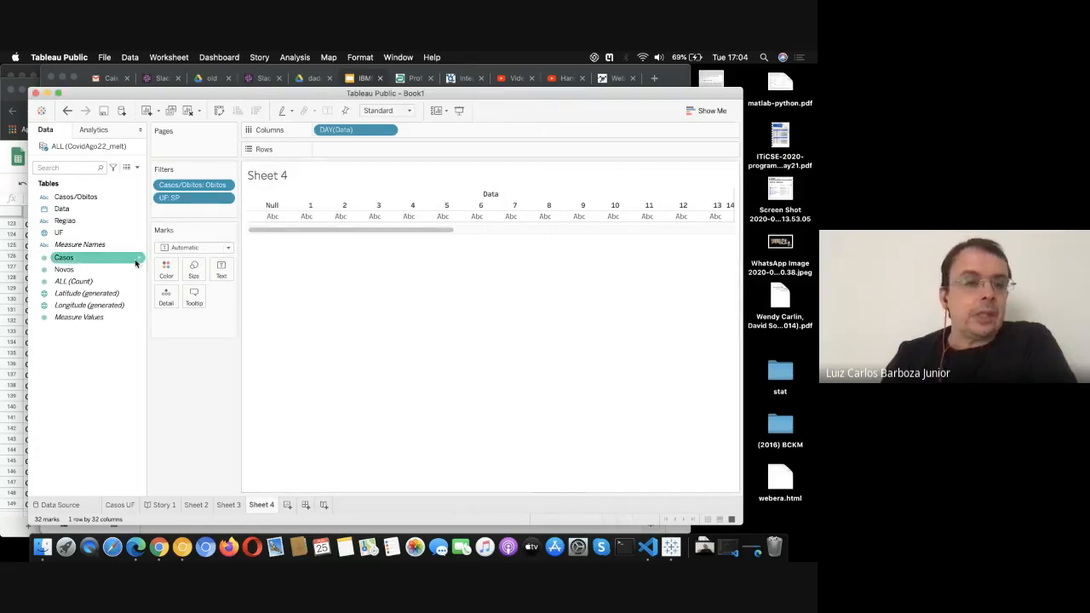
# Step: Add Novos to the view and display it as a continuous line chart
pyautogui.moveTo(114, 270); pyautogui.dragTo(338, 218)
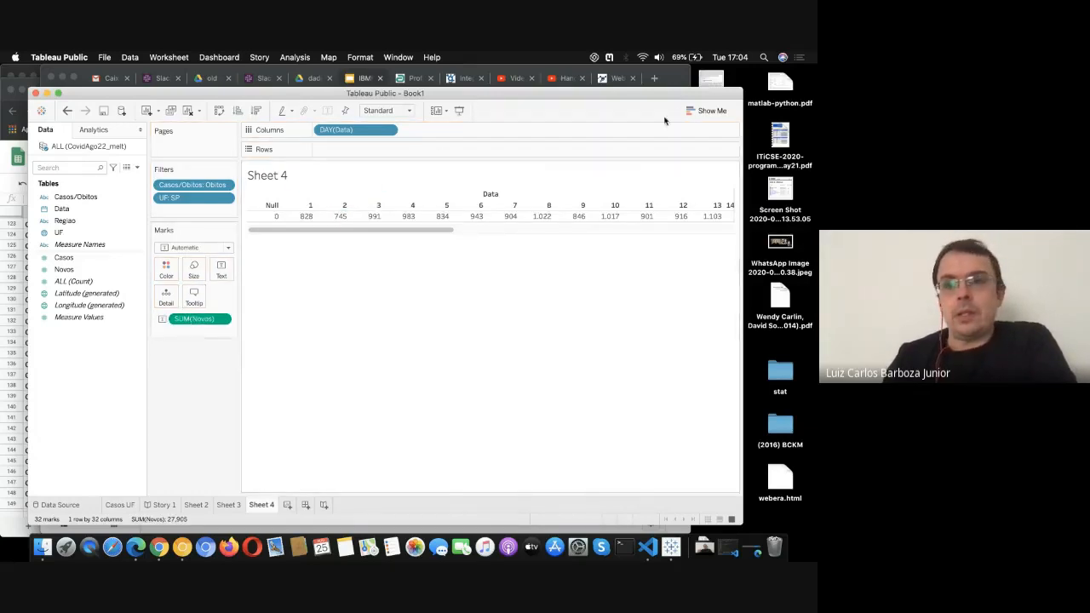
pyautogui.click(696, 112)
pyautogui.click(651, 248)
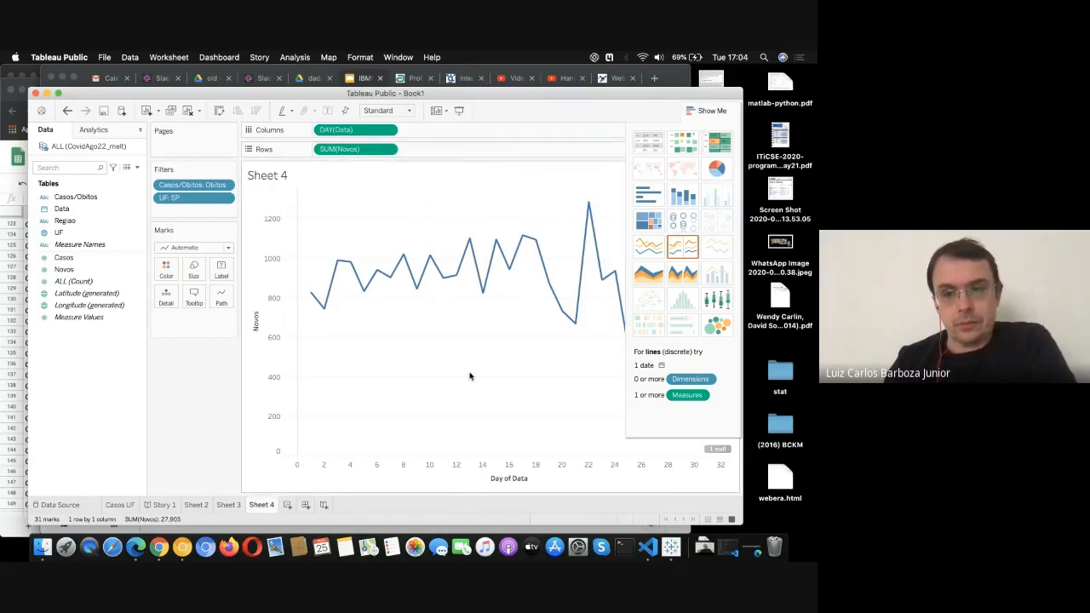
# Step: Change the date in the columns to full calendar days (month, day and year) and hide the chart suggestions
pyautogui.click(387, 130)
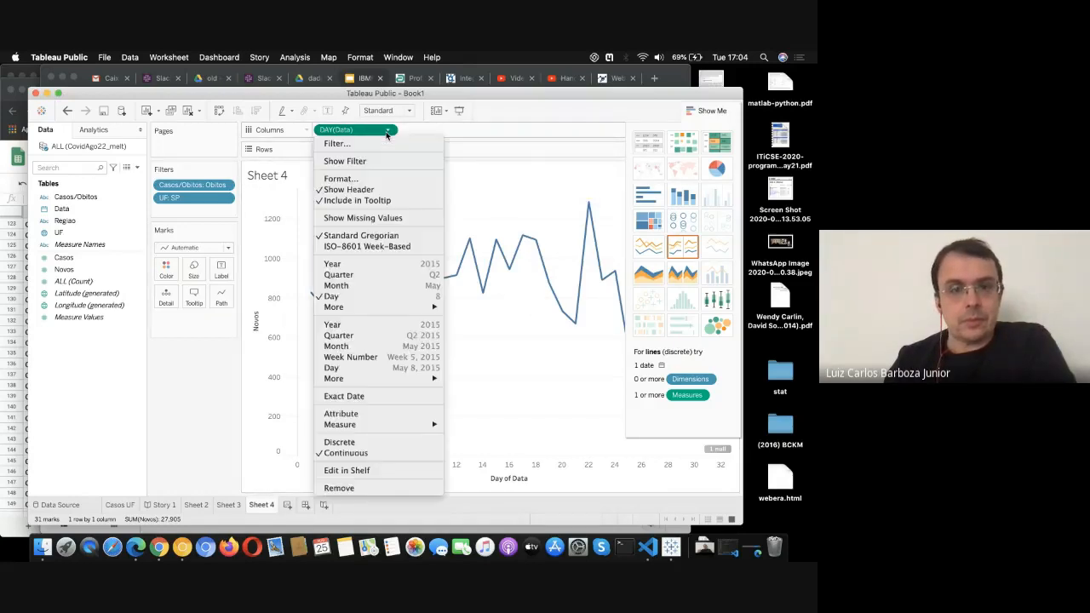
pyautogui.click(339, 368)
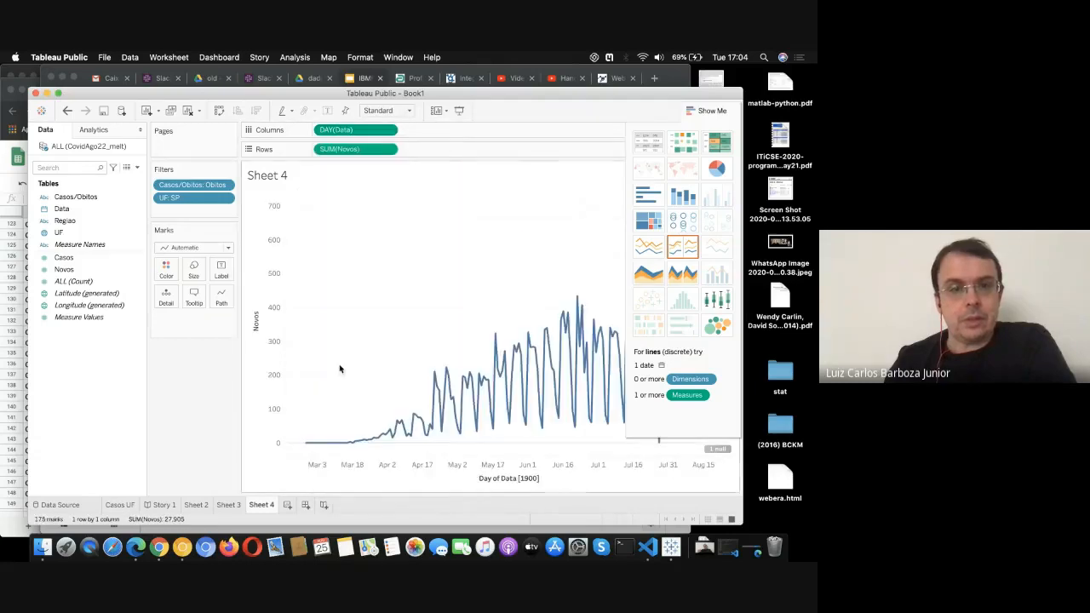
pyautogui.click(723, 110)
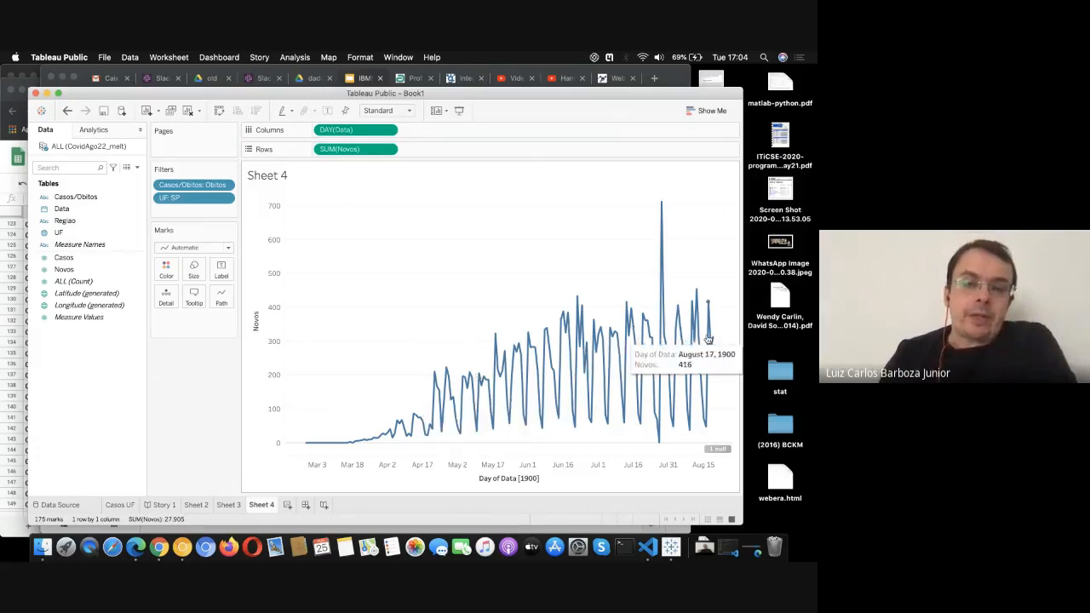
# Step: Add a Forecast model to the daily Novos line chart and select a point on its estimate
pyautogui.click(117, 135)
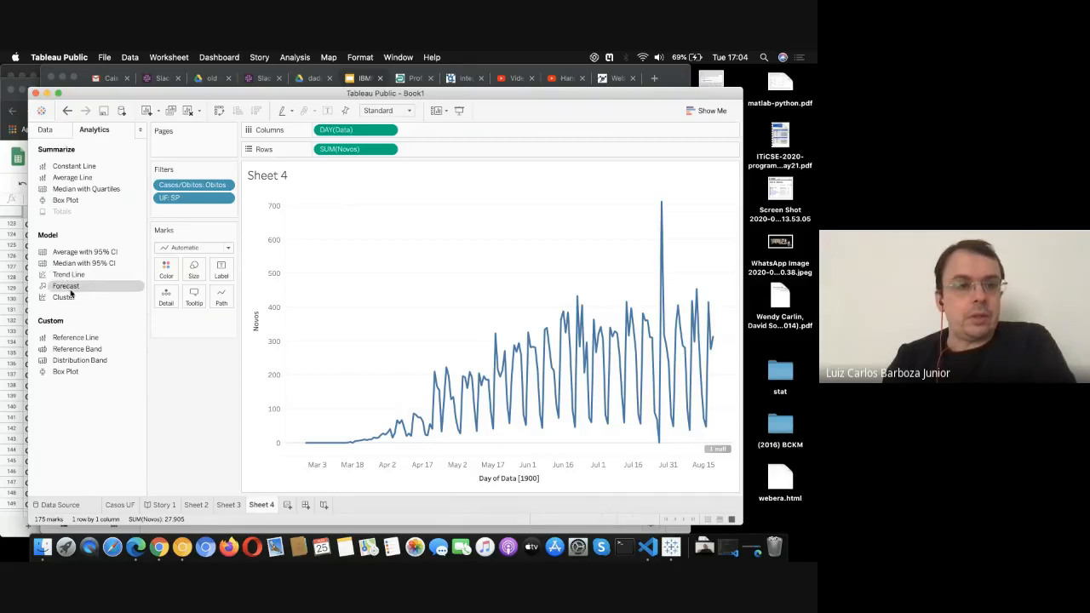
pyautogui.moveTo(58, 289); pyautogui.dragTo(340, 214)
pyautogui.moveTo(622, 326)
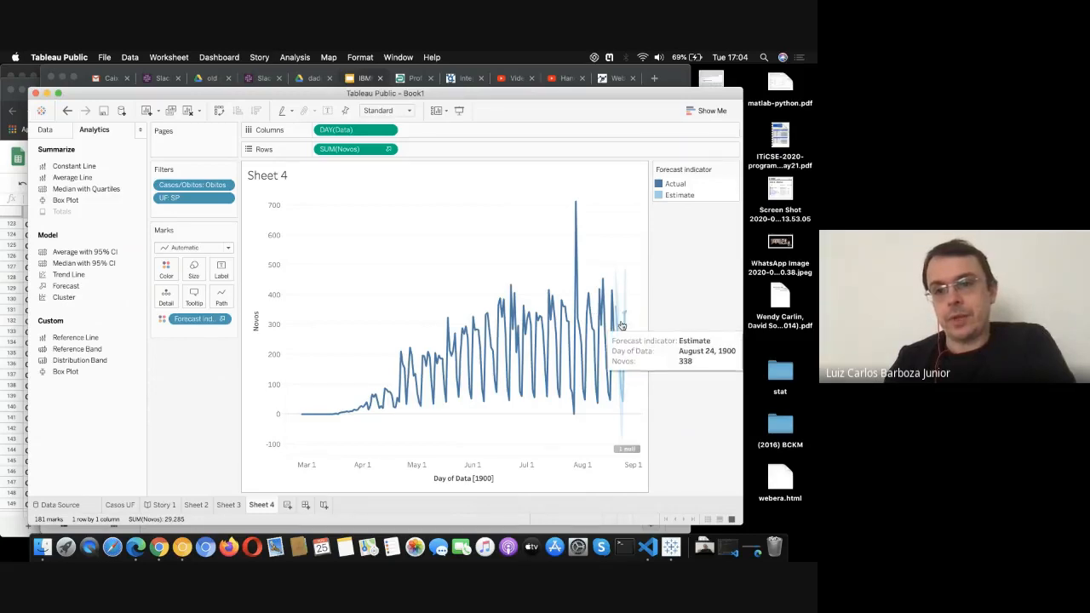
pyautogui.click(622, 326)
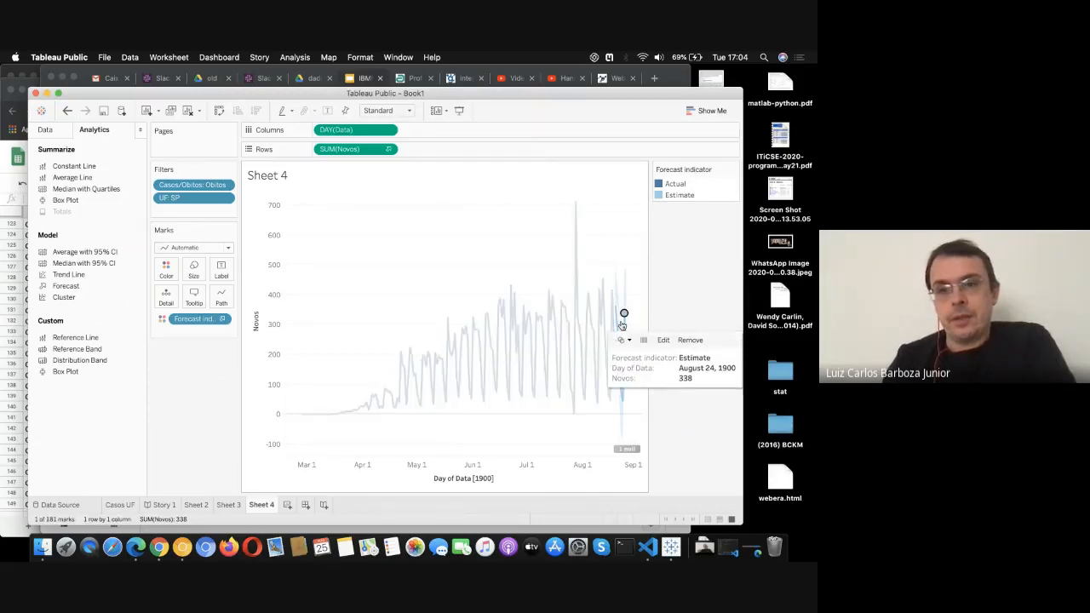
pyautogui.rightClick(204, 317)
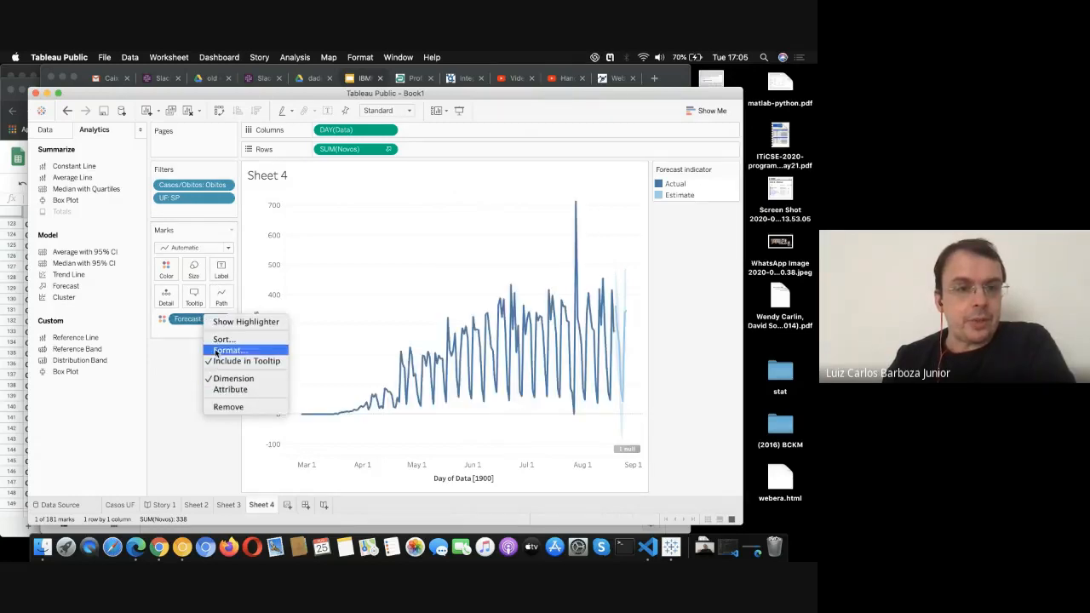
pyautogui.click(184, 322)
pyautogui.click(222, 319)
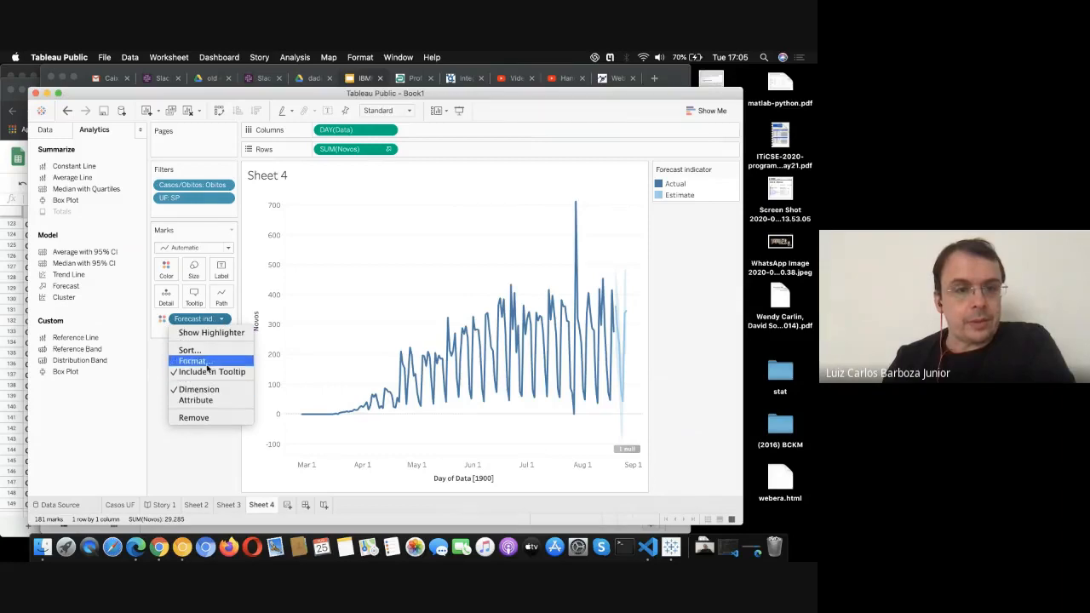
pyautogui.rightClick(195, 321)
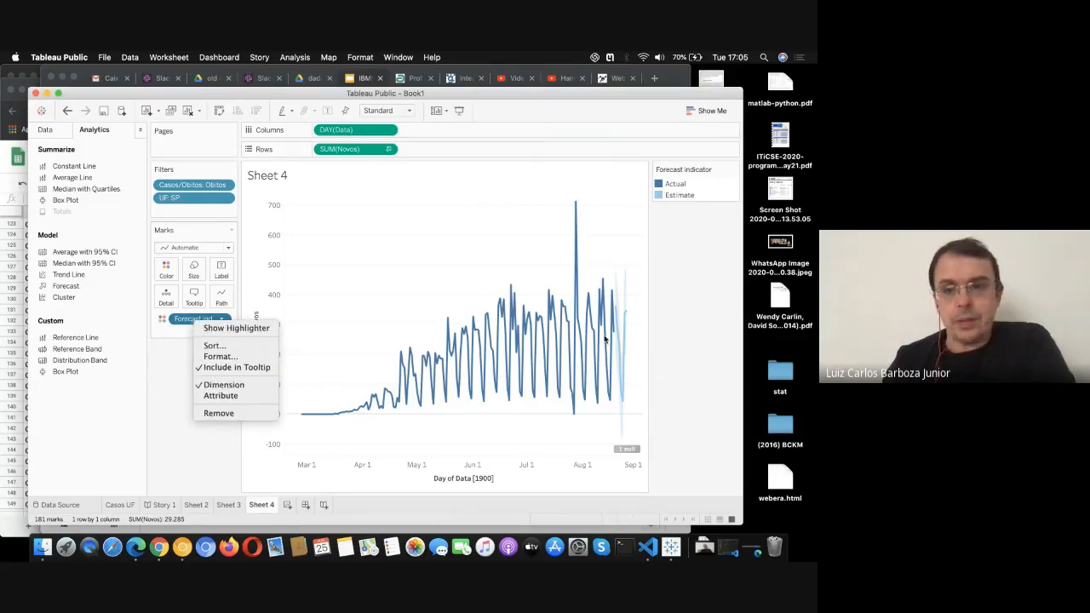
# Step: Set the forecast length to exactly 15 days in the forecast options and inspect the extended estimate
pyautogui.rightClick(624, 327)
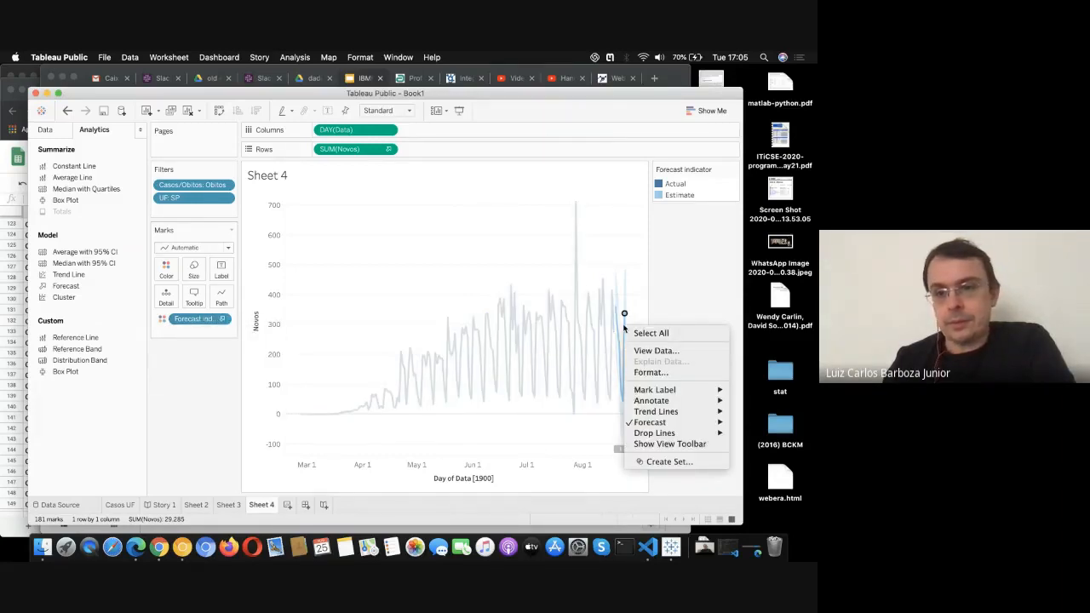
pyautogui.moveTo(657, 425)
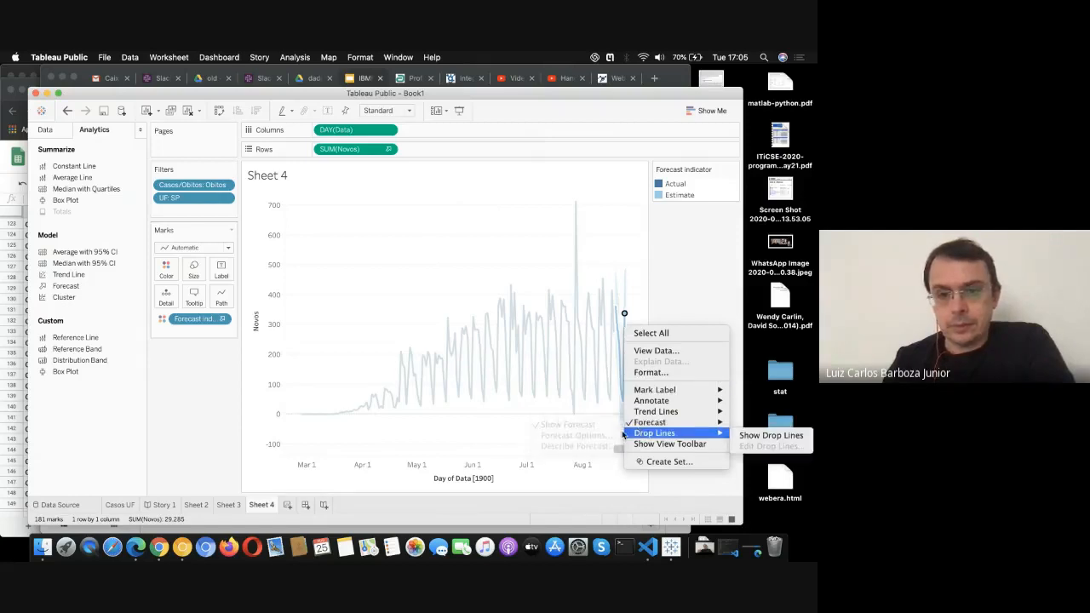
pyautogui.click(588, 437)
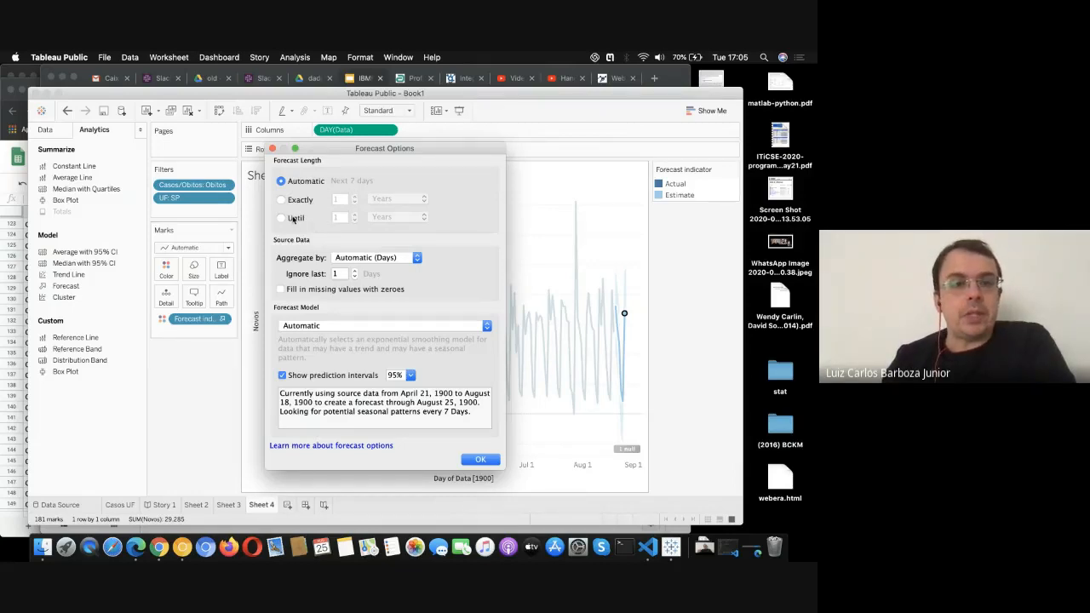
pyautogui.click(304, 199)
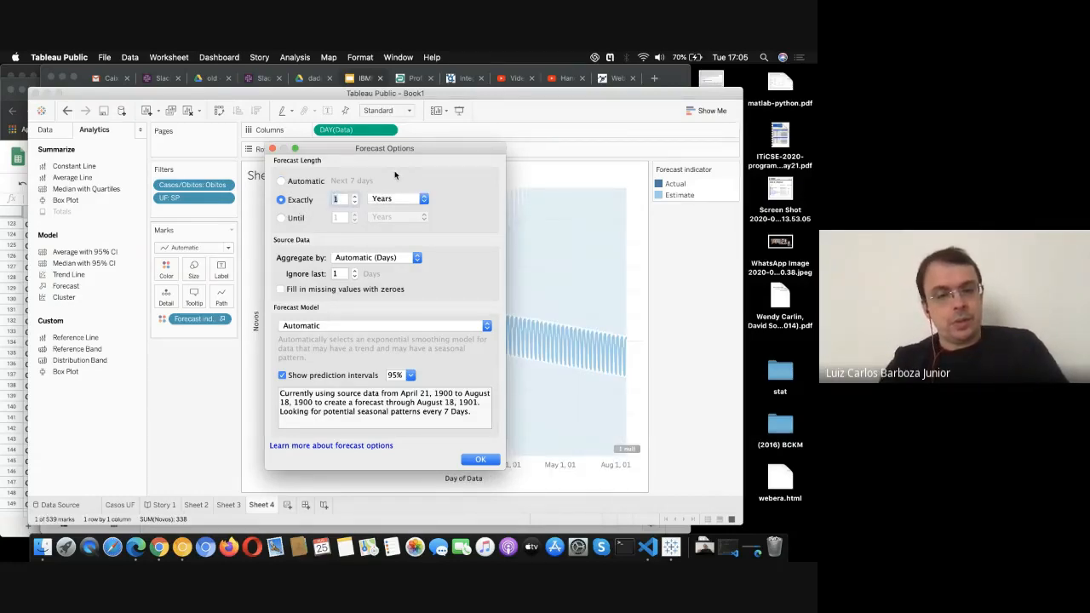
pyautogui.write('5')
pyautogui.click(399, 198)
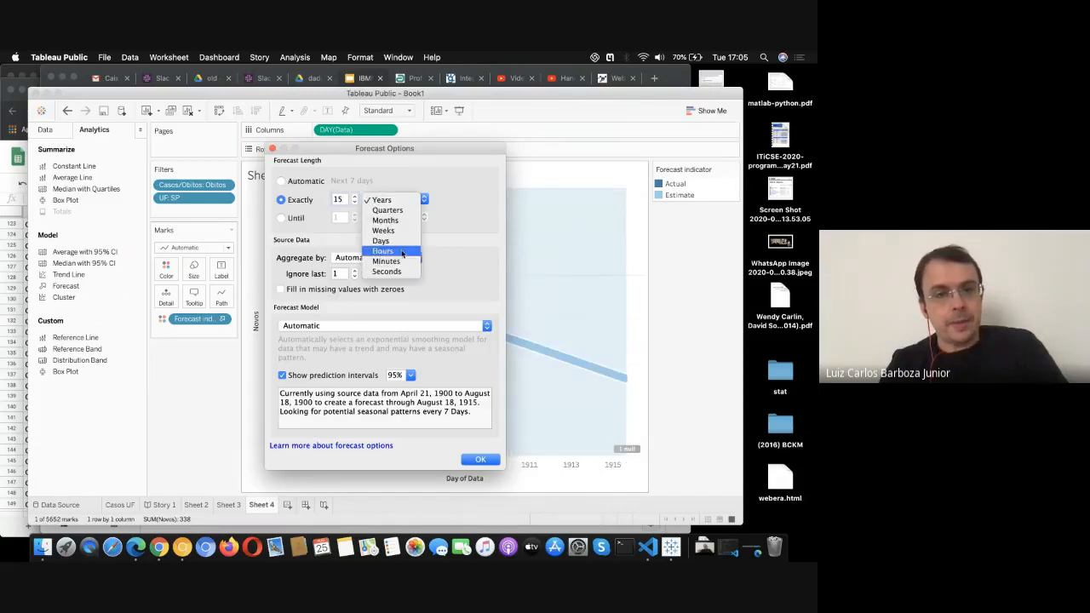
pyautogui.click(380, 241)
pyautogui.click(480, 459)
pyautogui.moveTo(609, 313)
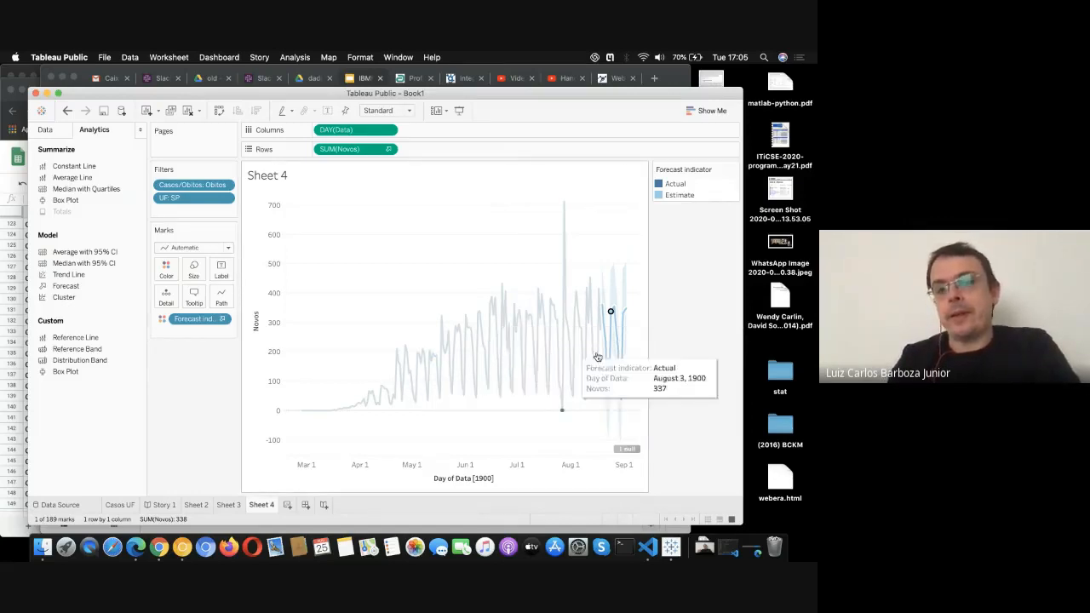
pyautogui.moveTo(623, 333)
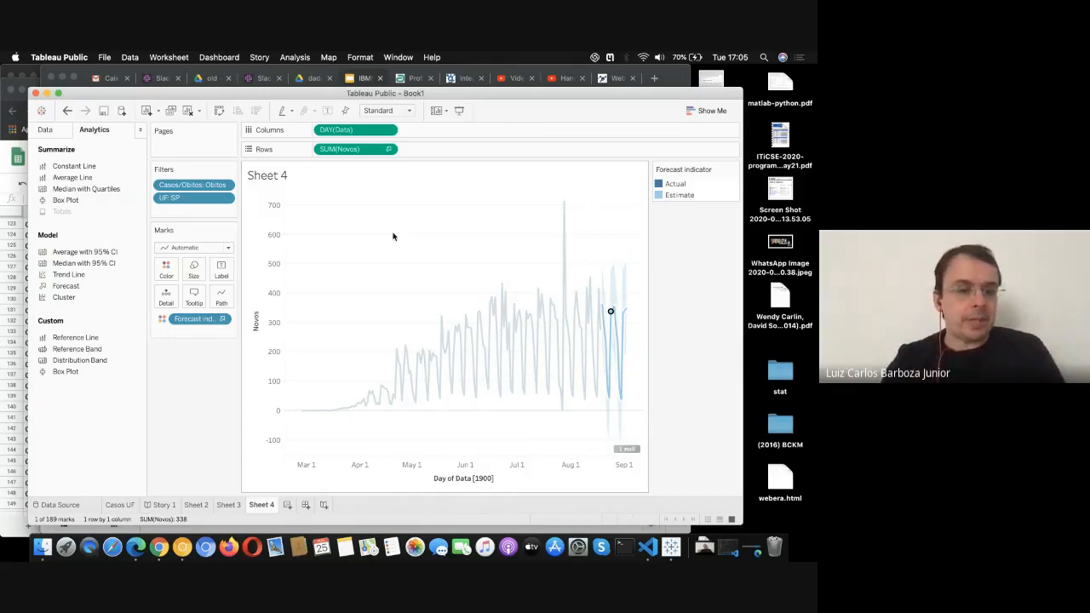
# Step: Close the workbook without saving its changes and switch away from it
pyautogui.press('super+w')
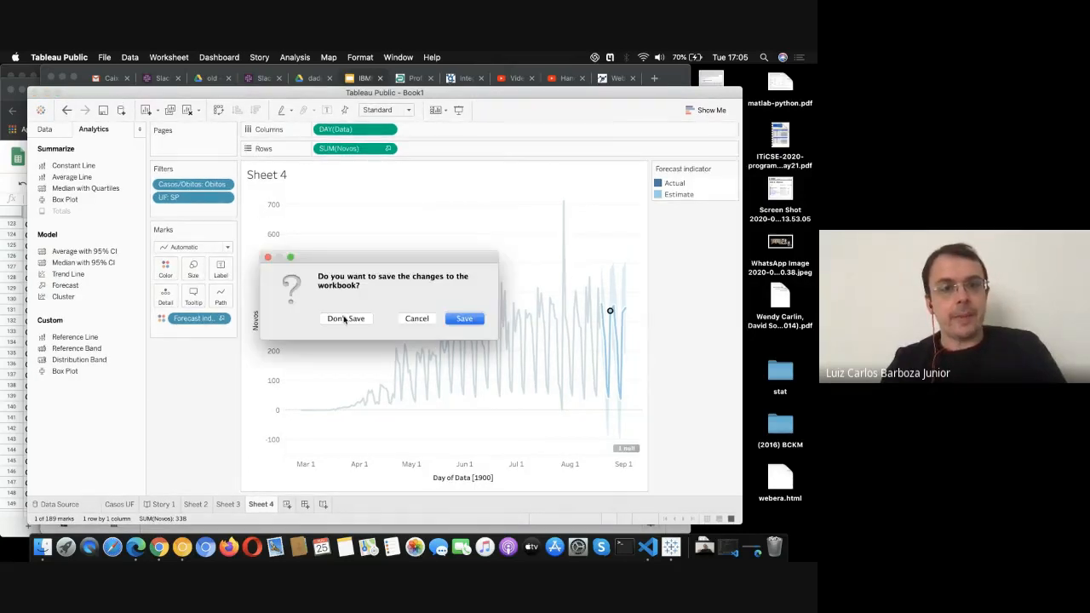
pyautogui.click(345, 318)
pyautogui.press('super+Tab')
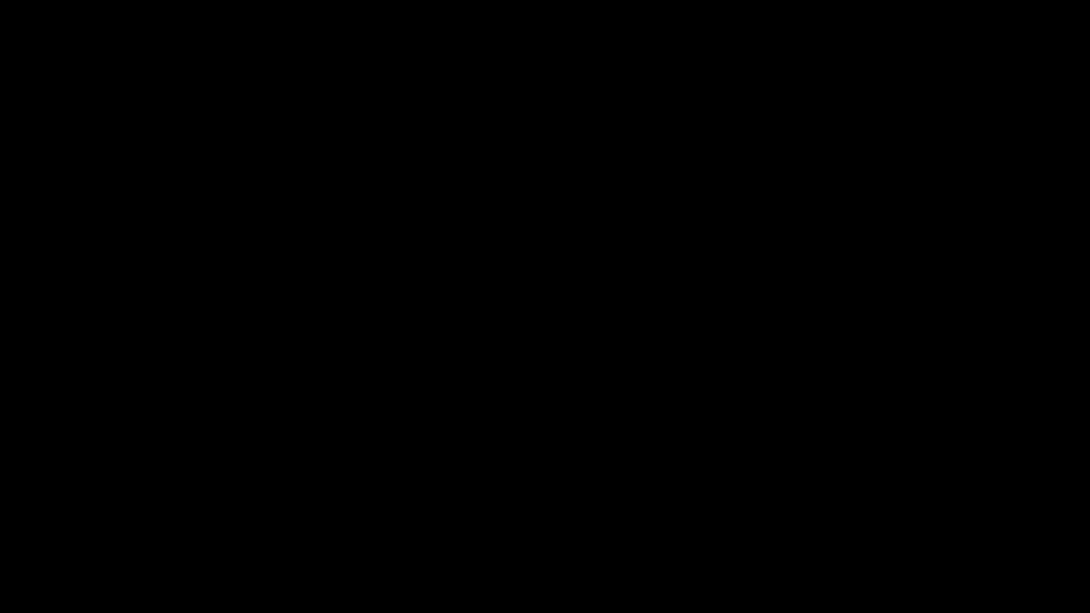